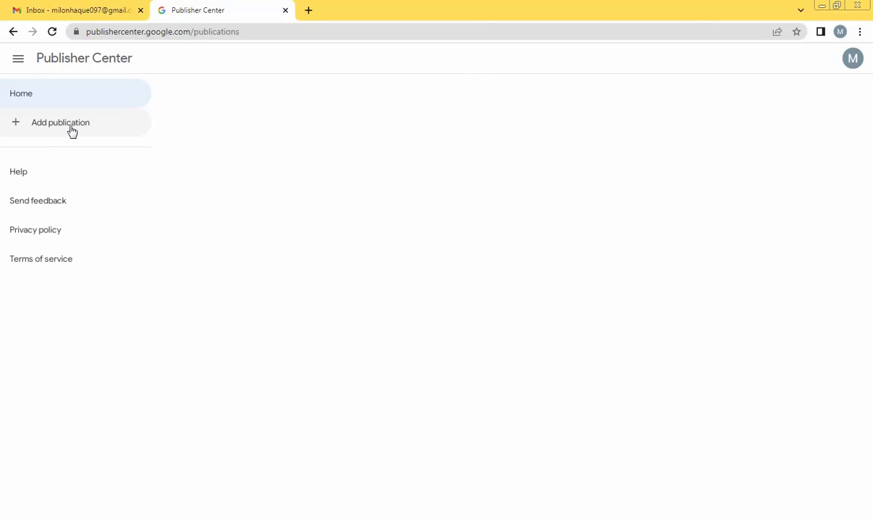
Start adding a new publication and enter MILon Graphic as the publication name.
left_click(66, 125)
left_click(299, 253)
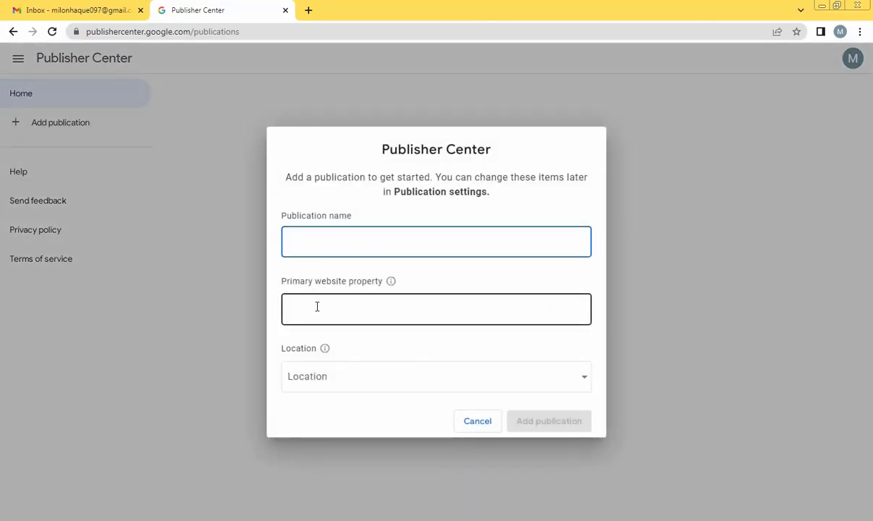
left_click(400, 311)
left_click(341, 231)
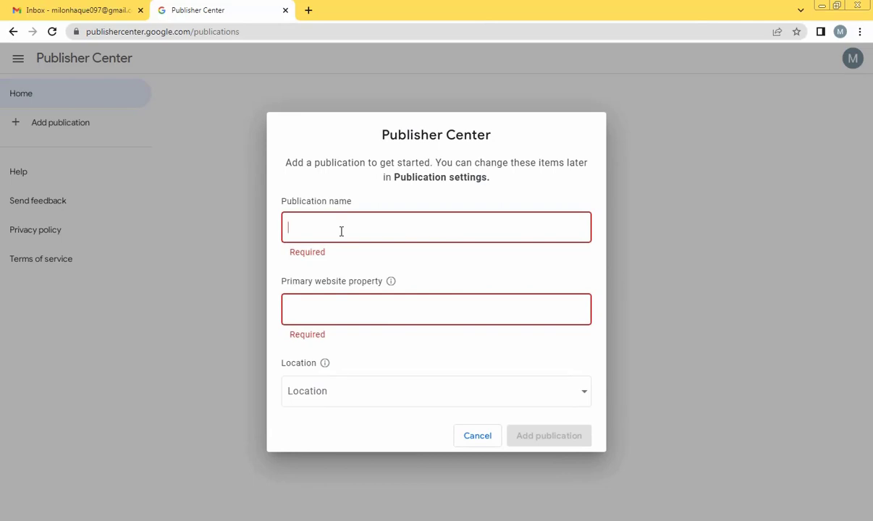
type("M")
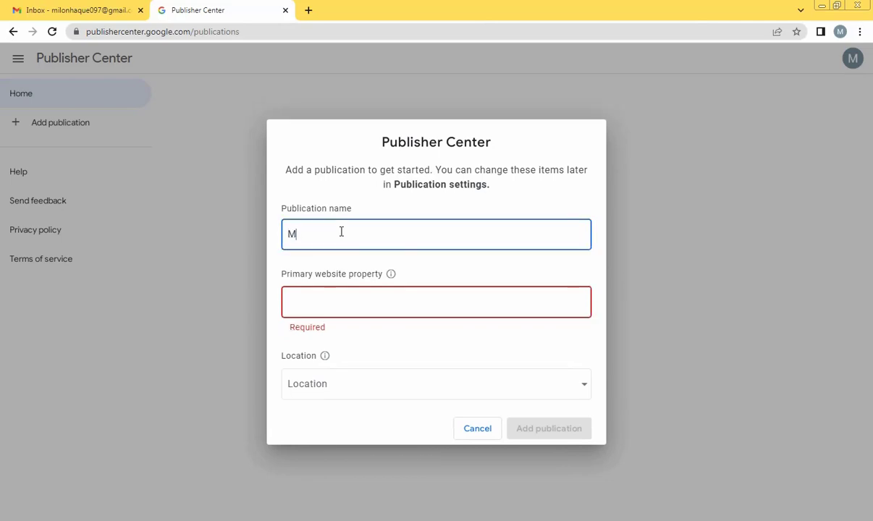
type("ILon Graphic")
Find the MiLon Graphic website in a new browser tab by searching for milongraphic24, and copy its web address.
key("ctrl+t")
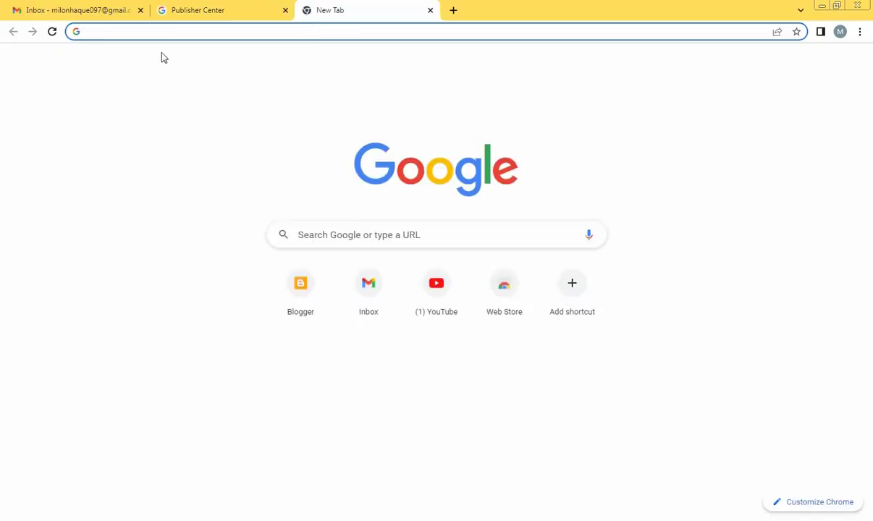
type("m")
left_click(150, 76)
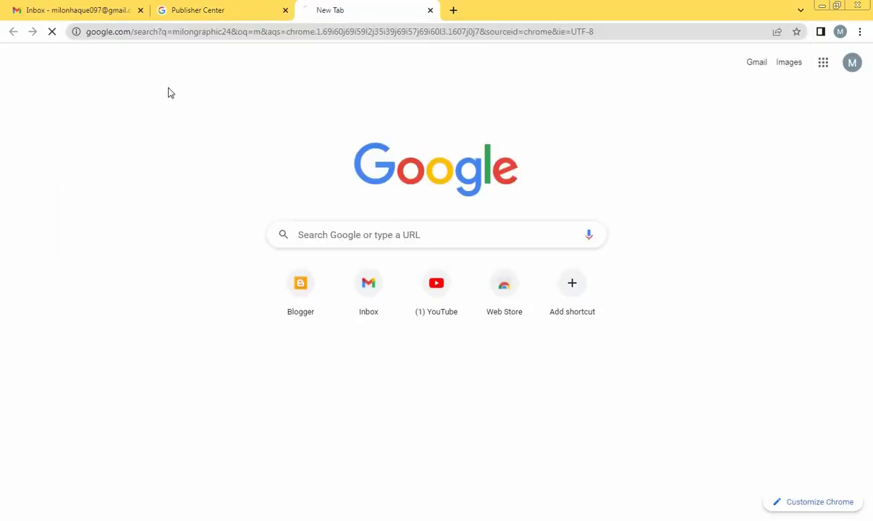
left_click(171, 180)
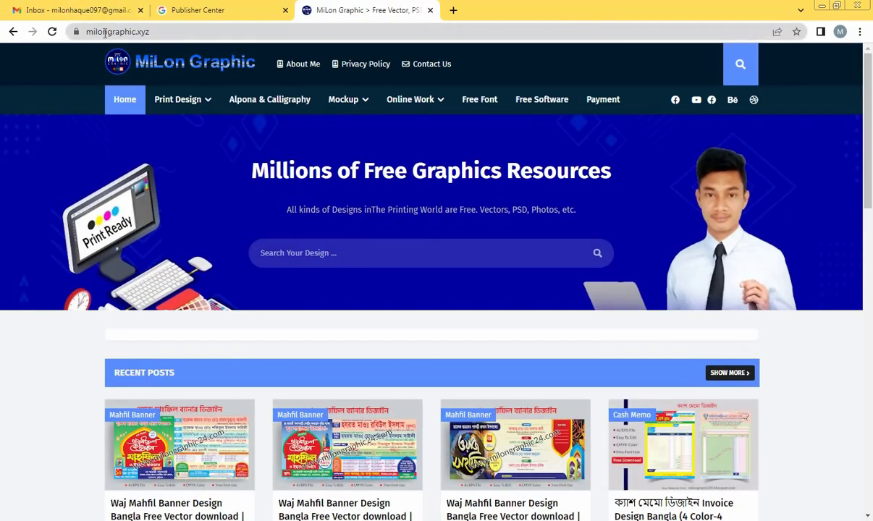
left_click(105, 32)
key("ctrl+c")
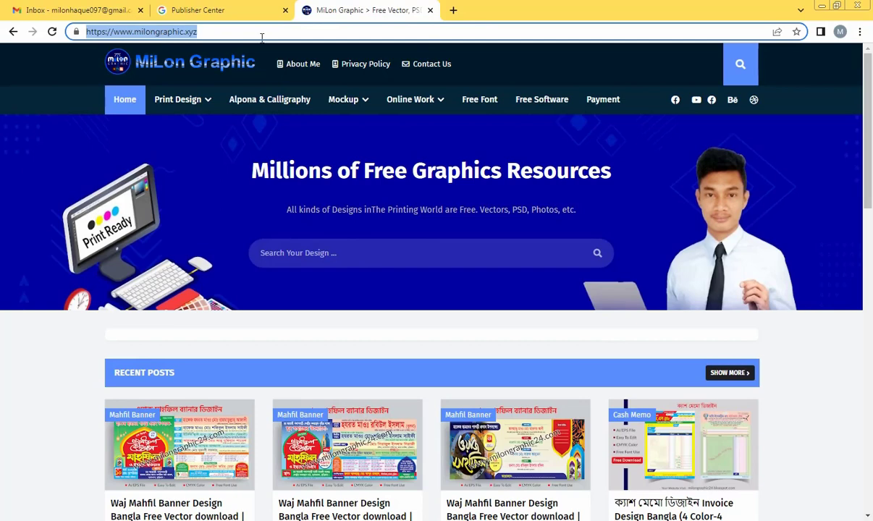
left_click(219, 11)
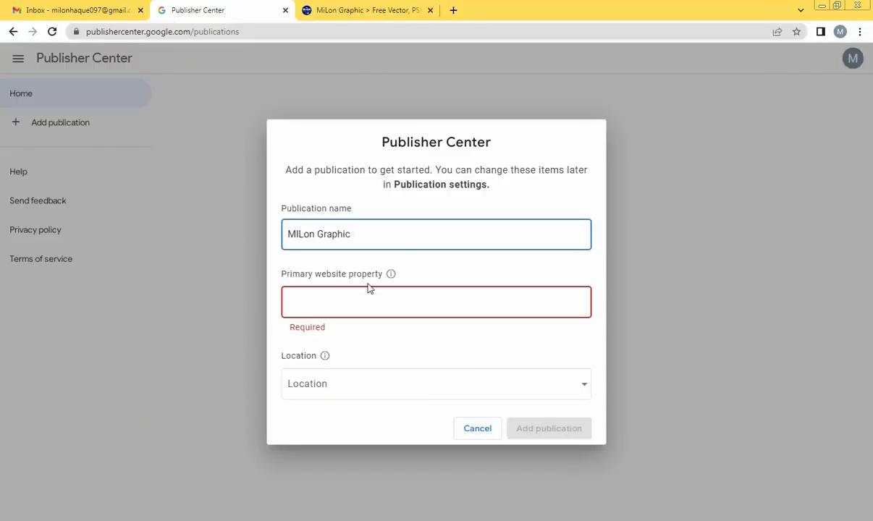
left_click(331, 306)
key("ctrl+v")
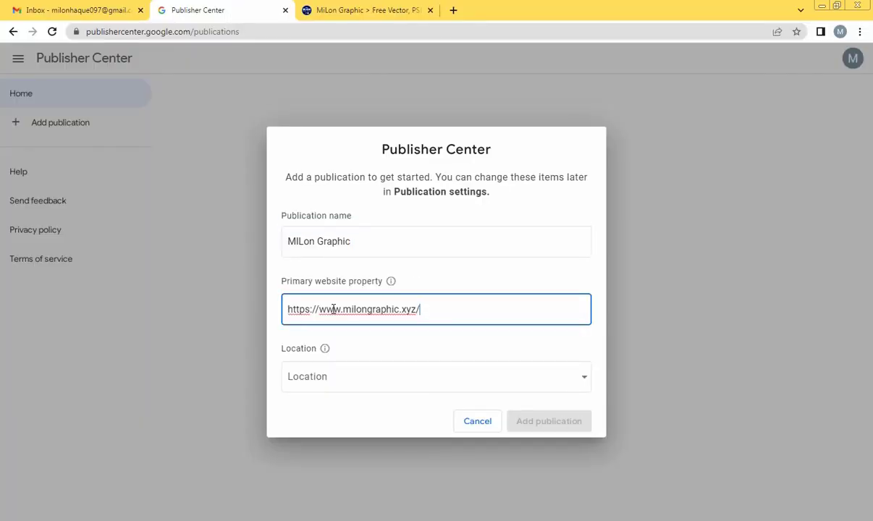
Set the publication's location to Bangladesh, certify that it is permanently located there, and add the publication.
left_click(370, 390)
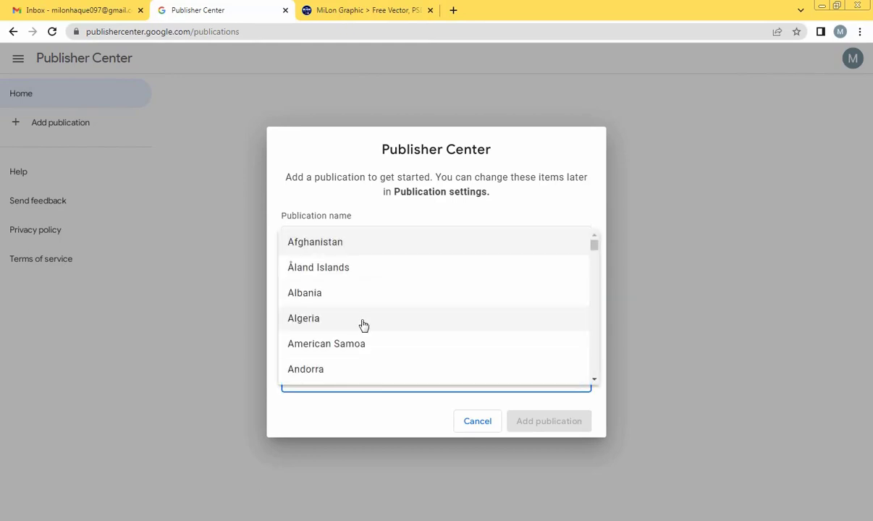
scroll(363, 326, "down", 4)
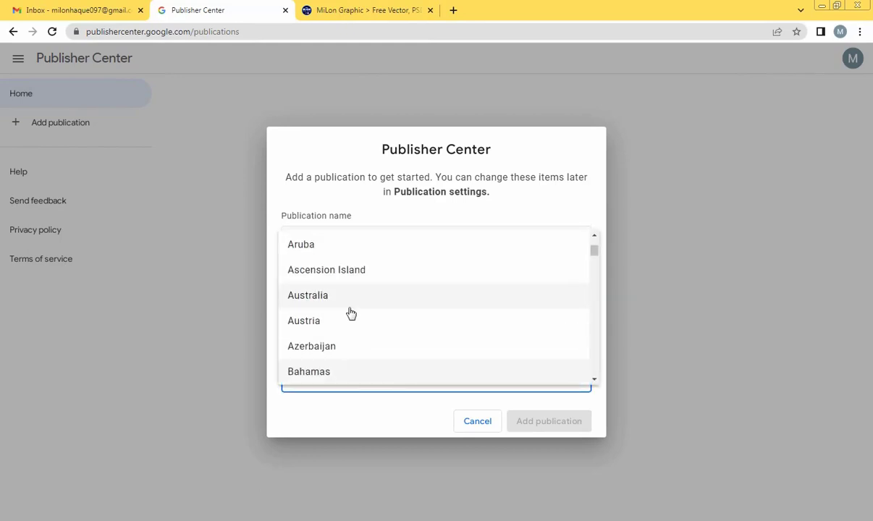
scroll(349, 320, "down", 2)
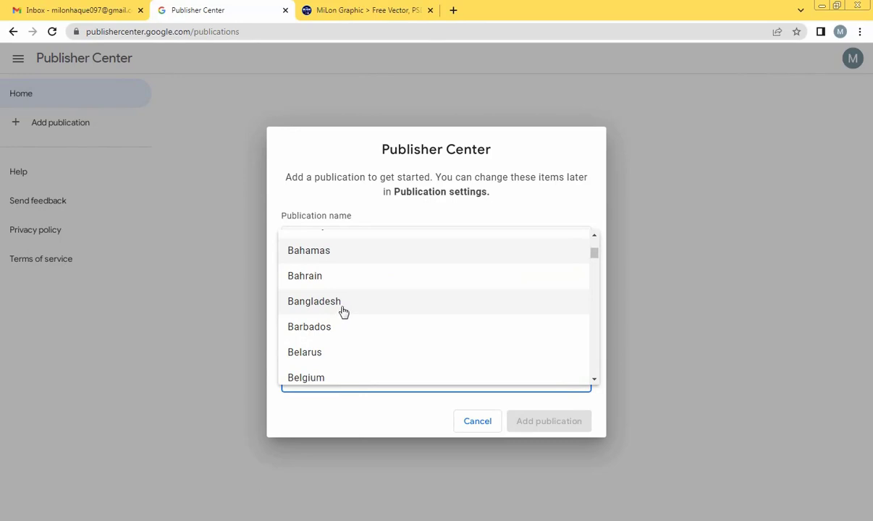
left_click(343, 310)
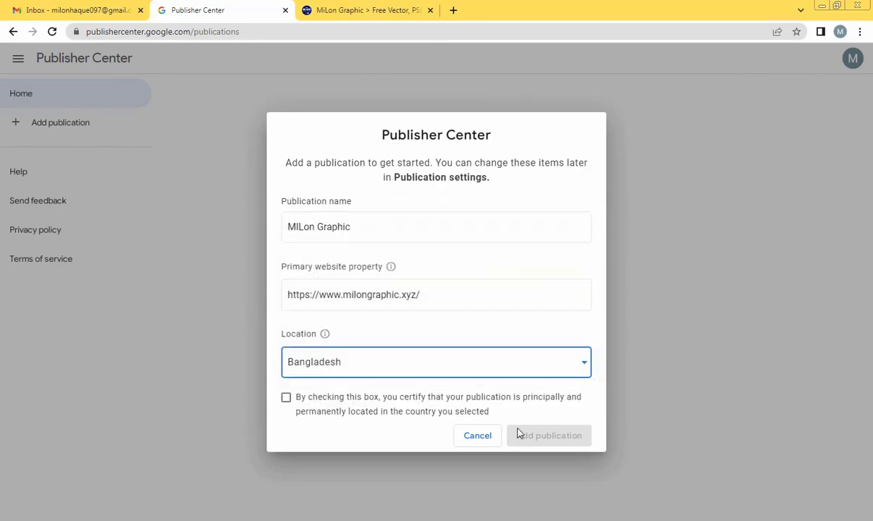
left_click(286, 399)
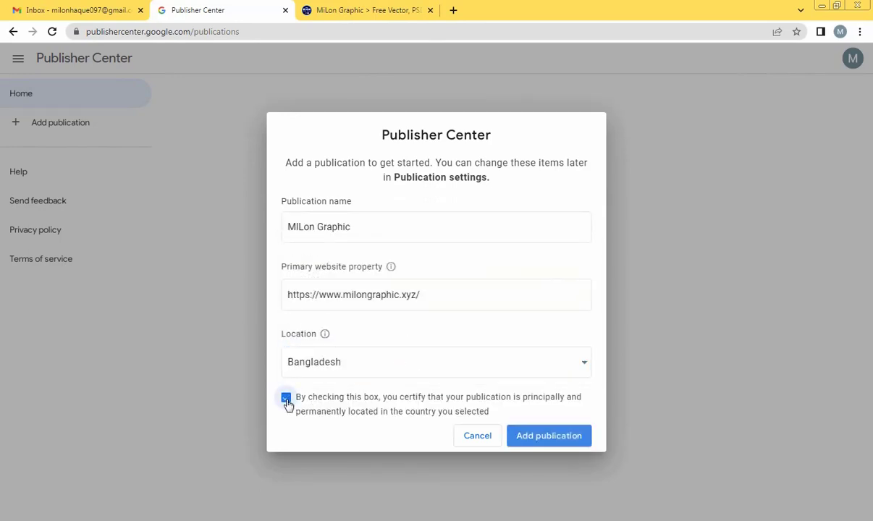
left_click(564, 440)
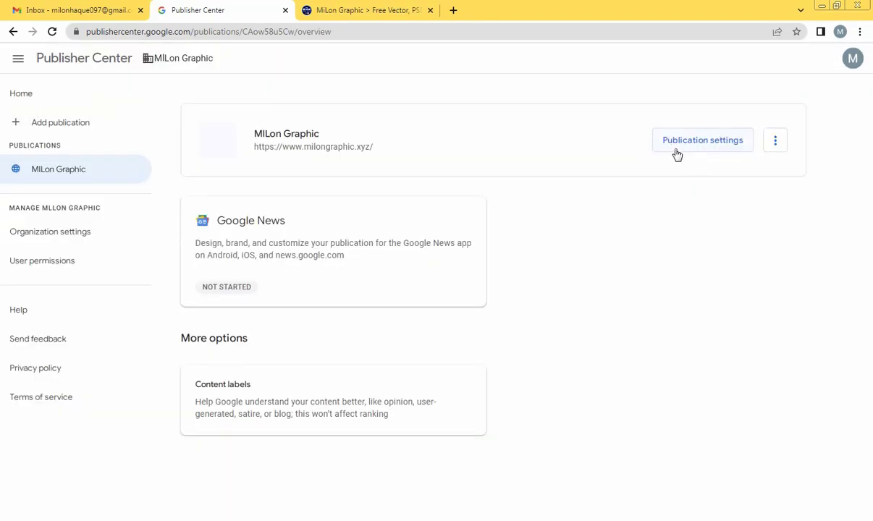
Open the new publication's settings and set its primary language to English.
left_click(717, 144)
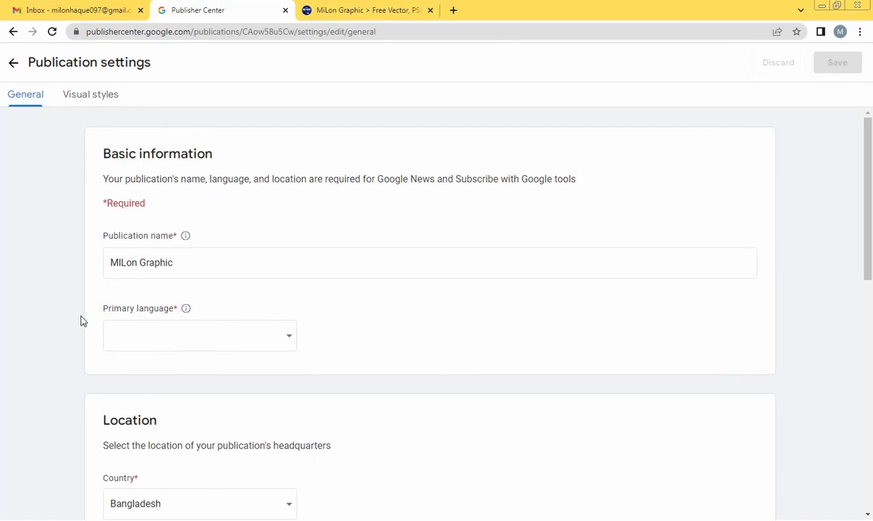
scroll(235, 339, "down", 1)
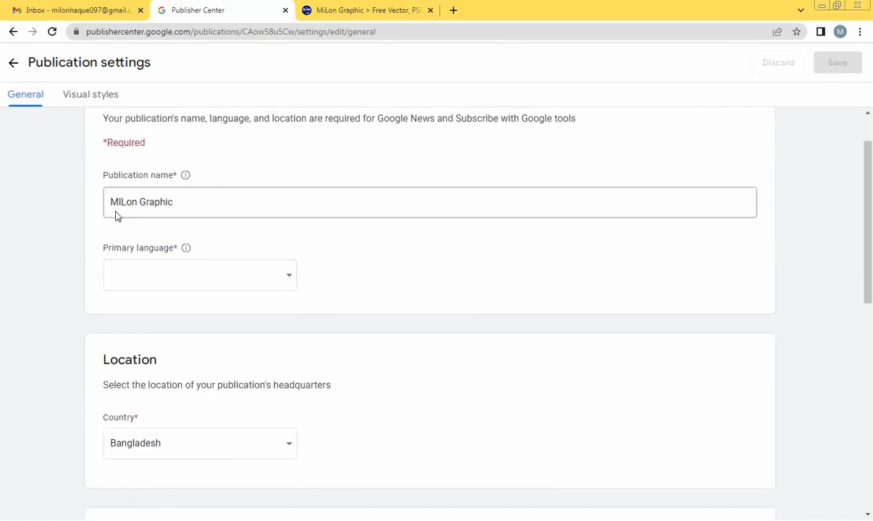
left_click(186, 203)
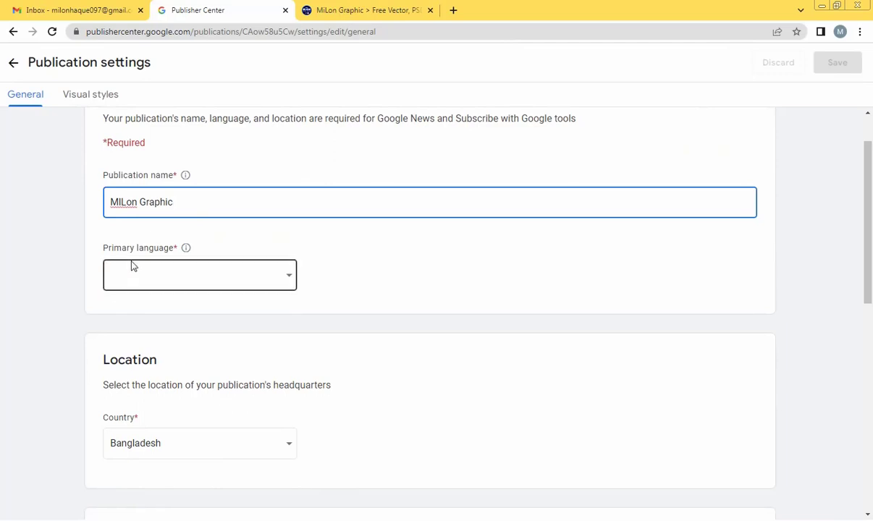
left_click(288, 276)
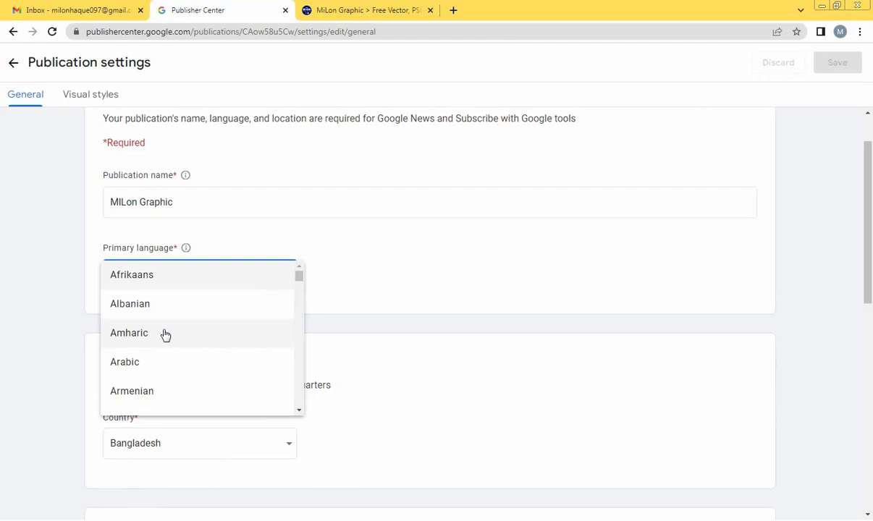
scroll(165, 334, "down", 5)
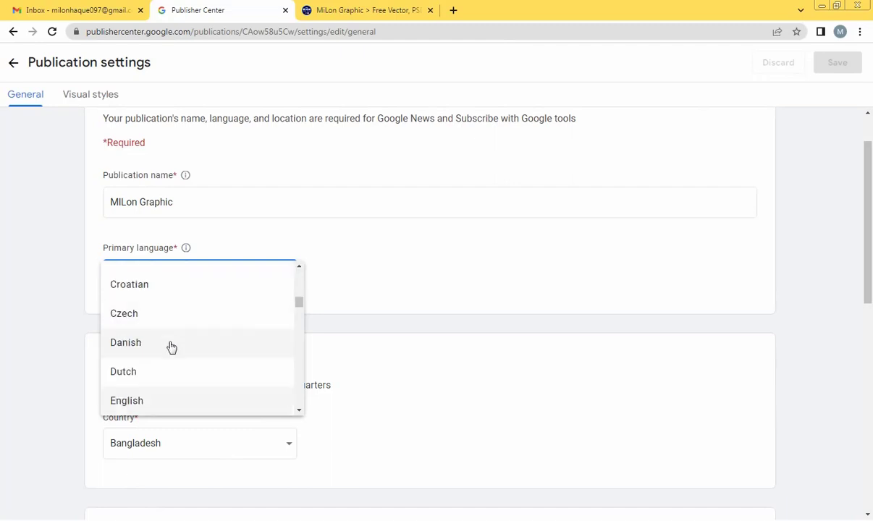
left_click(152, 408)
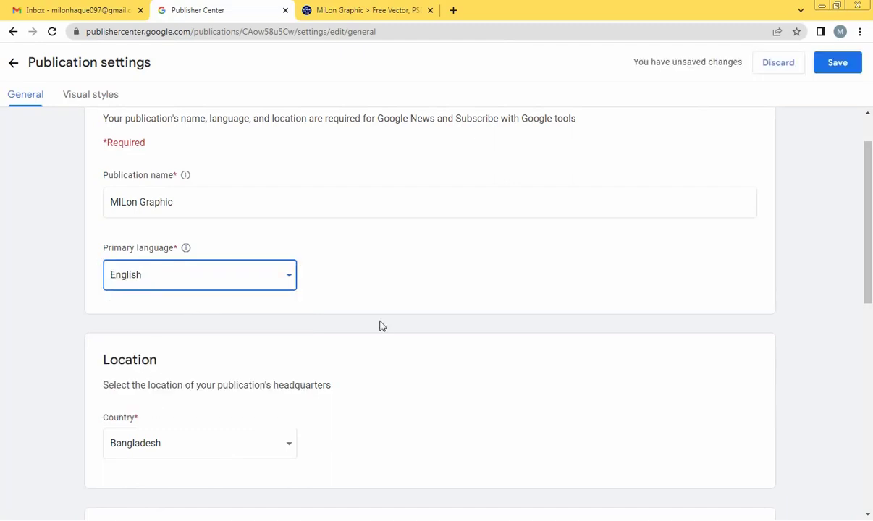
scroll(272, 429, "down", 1)
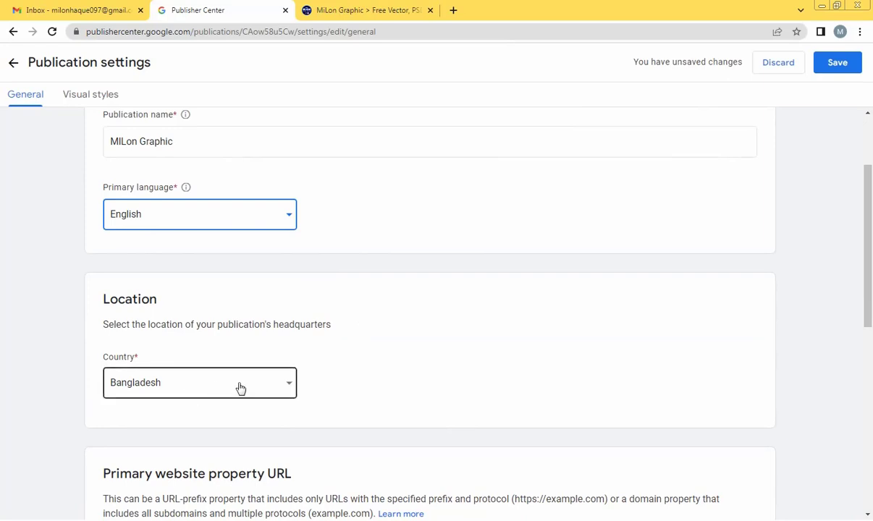
scroll(292, 390, "down", 2)
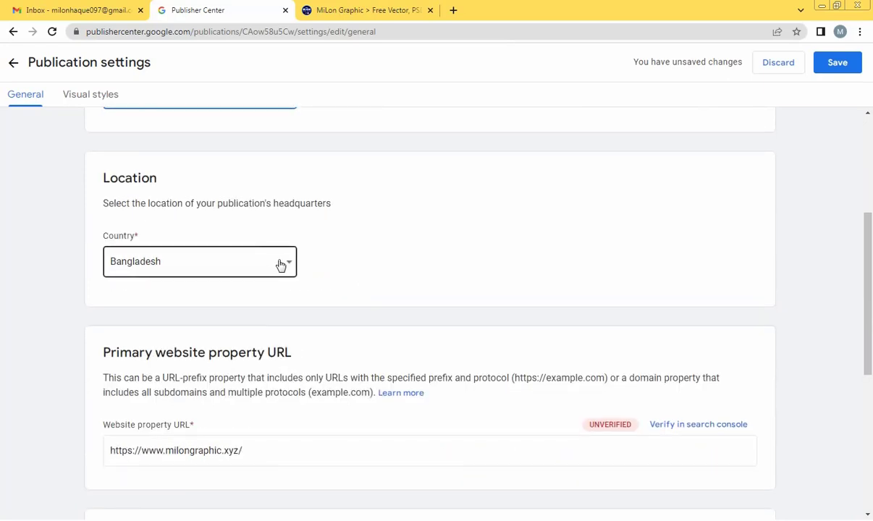
scroll(275, 265, "down", 1)
scroll(463, 361, "down", 1)
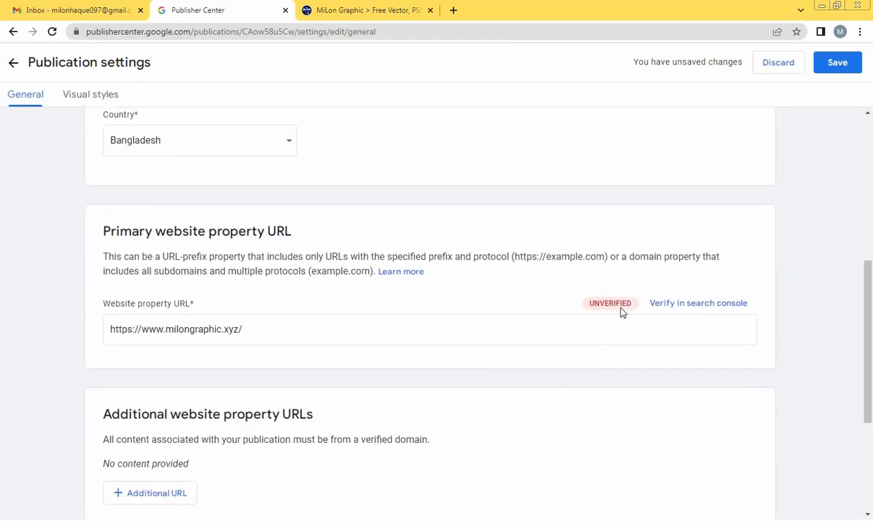
left_click(359, 336)
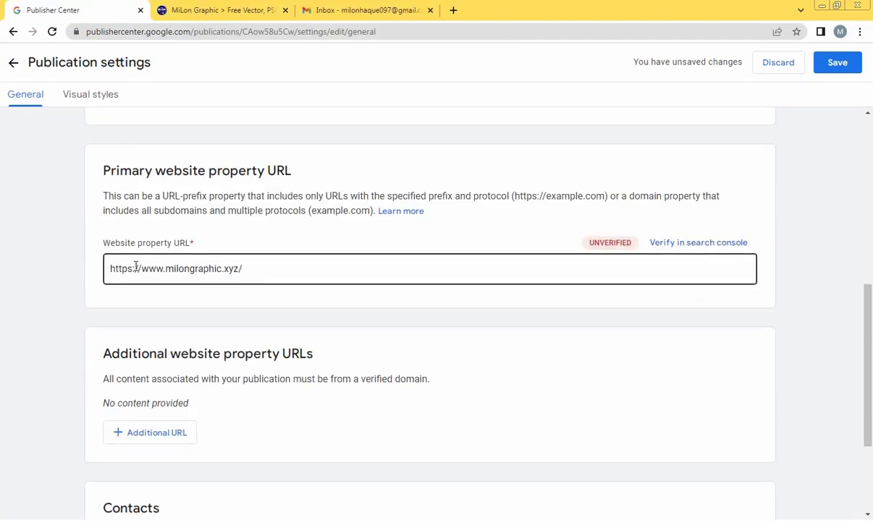
left_click(259, 272)
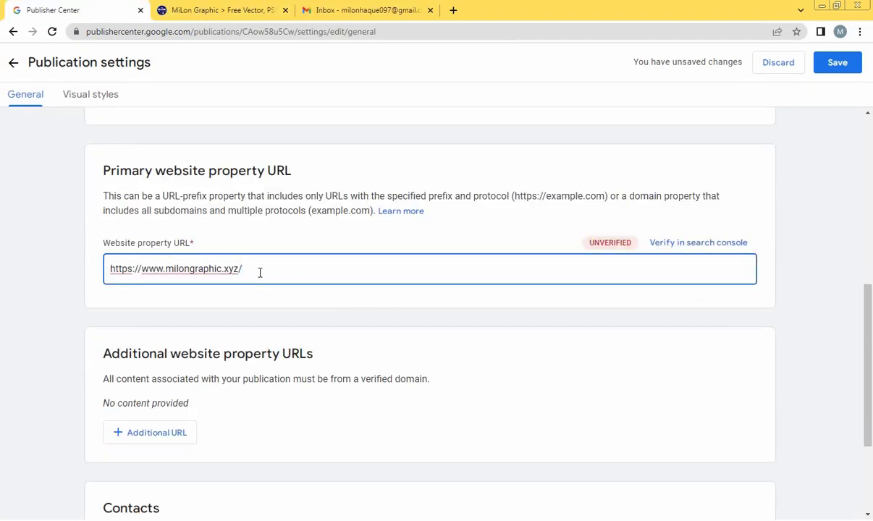
key("BackSpace")
left_click(639, 304)
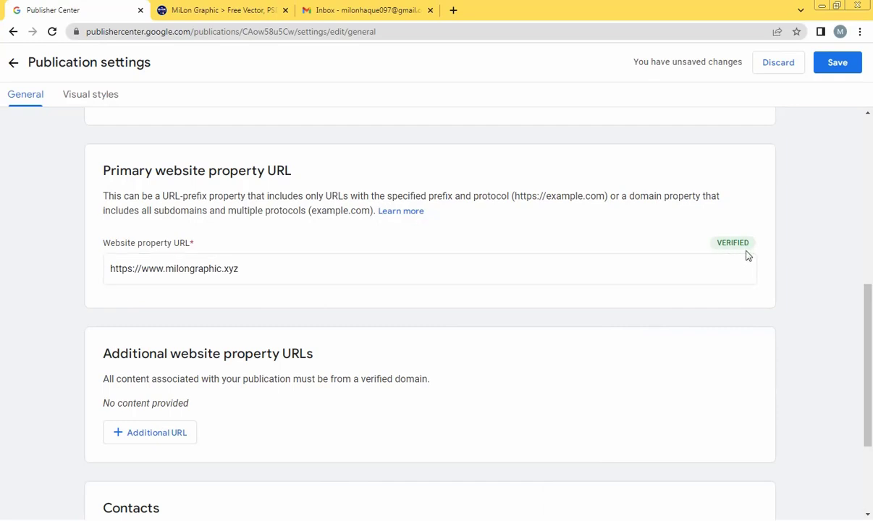
Add a new contact for the publication using the contact's e-mail address, without selecting technical issues or product updates.
scroll(410, 255, "down", 1)
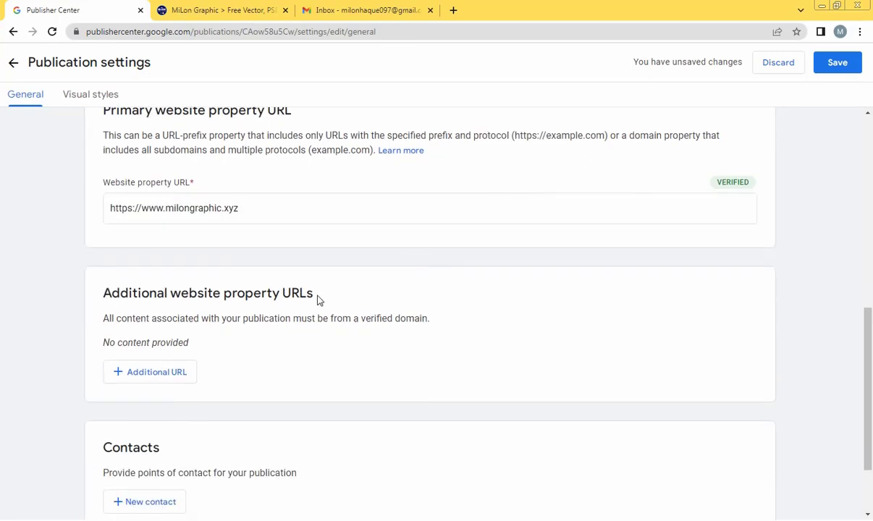
scroll(417, 236, "down", 1)
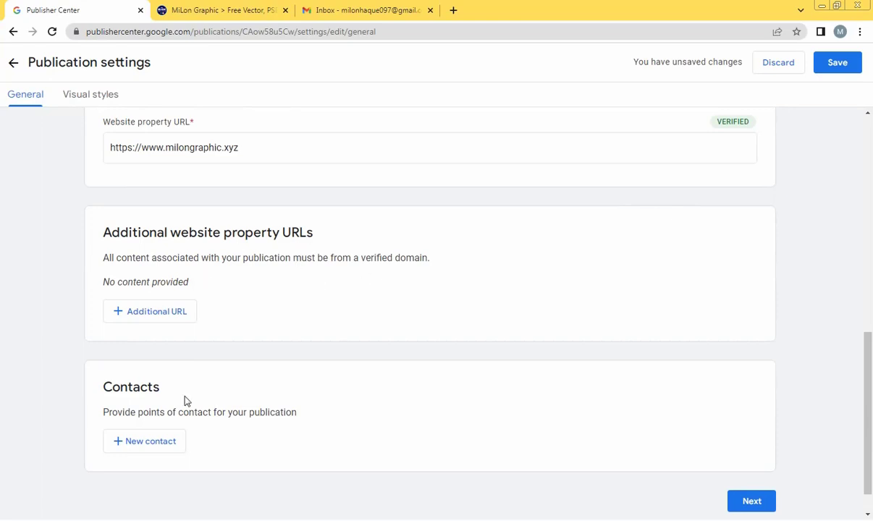
left_click(142, 442)
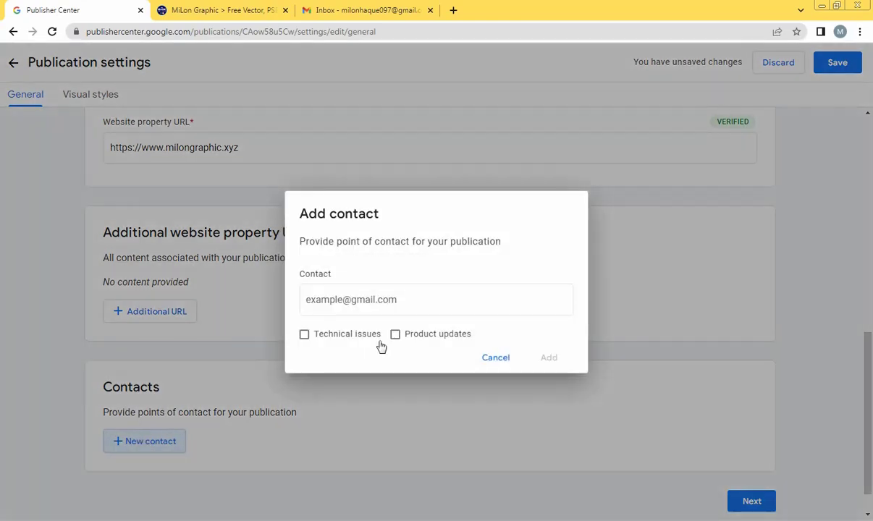
left_click(367, 298)
key("ctrl+v")
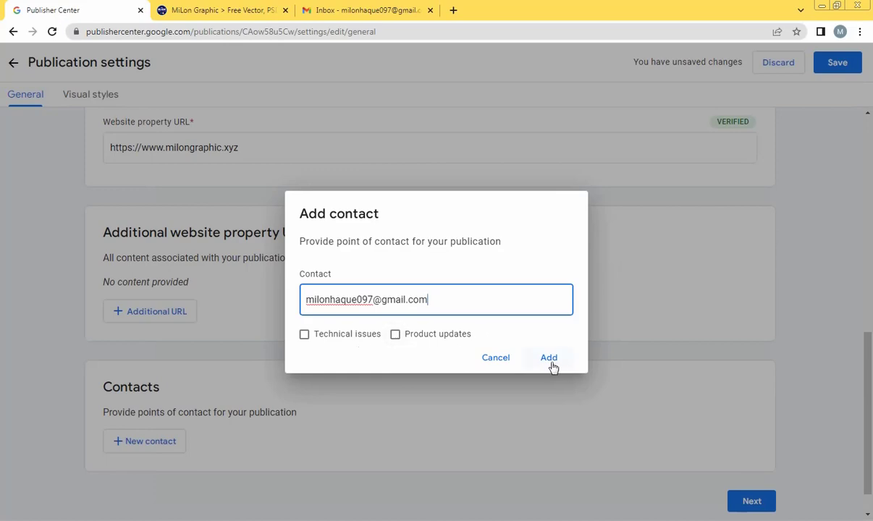
left_click(550, 360)
scroll(549, 364, "down", 2)
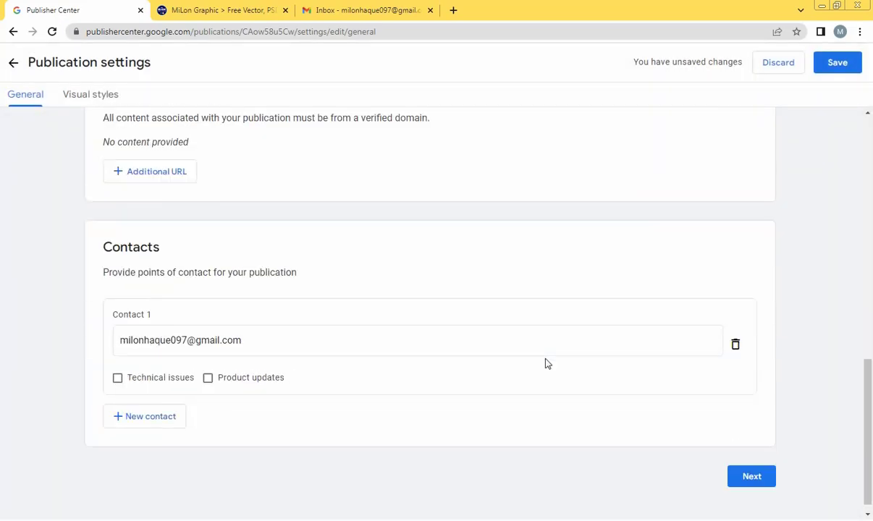
Save the general publication settings and continue to the visual styles settings.
scroll(583, 391, "up", 5)
scroll(557, 391, "up", 5)
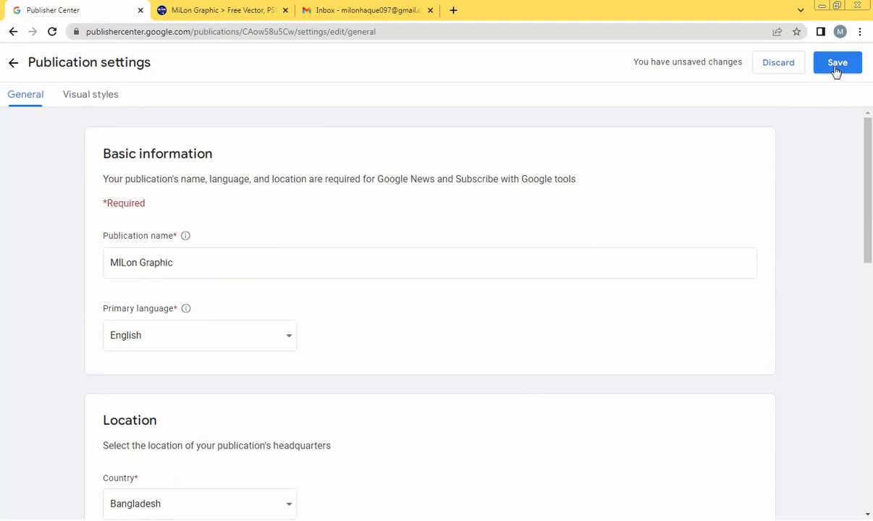
left_click(836, 71)
scroll(497, 282, "down", 10)
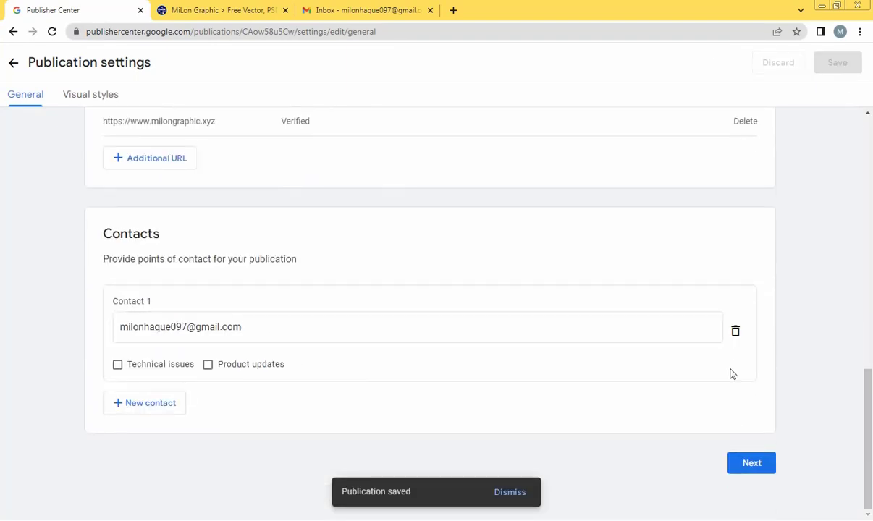
left_click(753, 464)
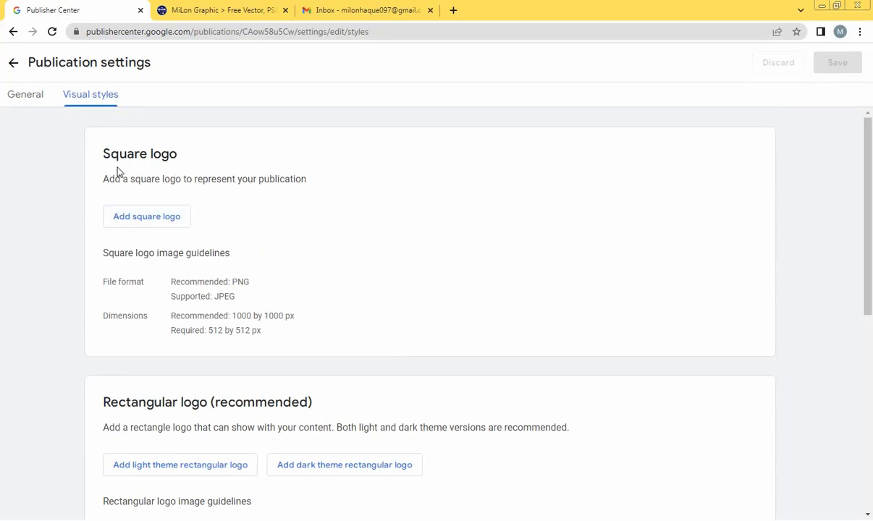
Examine the file format and dimension guidelines for the publication's square logo.
left_click_drag(176, 282, 365, 313)
left_click(362, 303)
left_click_drag(246, 317, 275, 317)
left_click(323, 317)
left_click_drag(197, 316, 233, 316)
left_click(325, 316)
left_click_drag(201, 331, 249, 332)
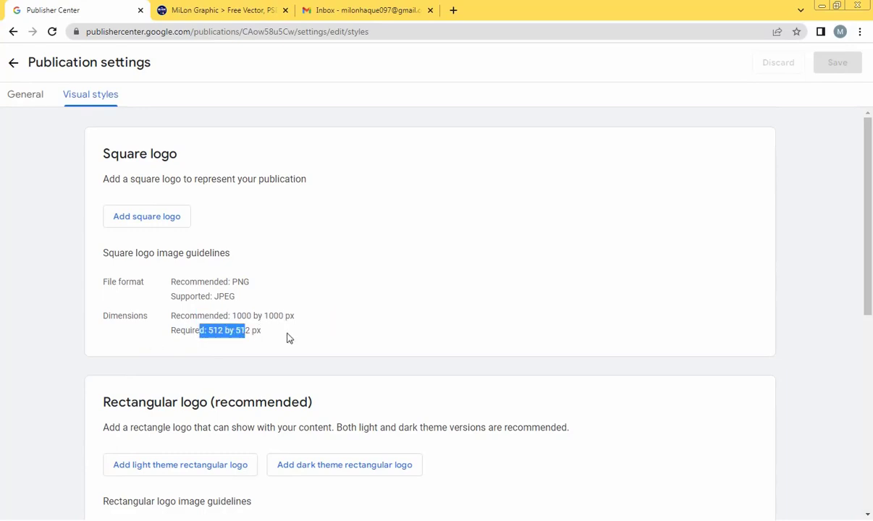
left_click(293, 337)
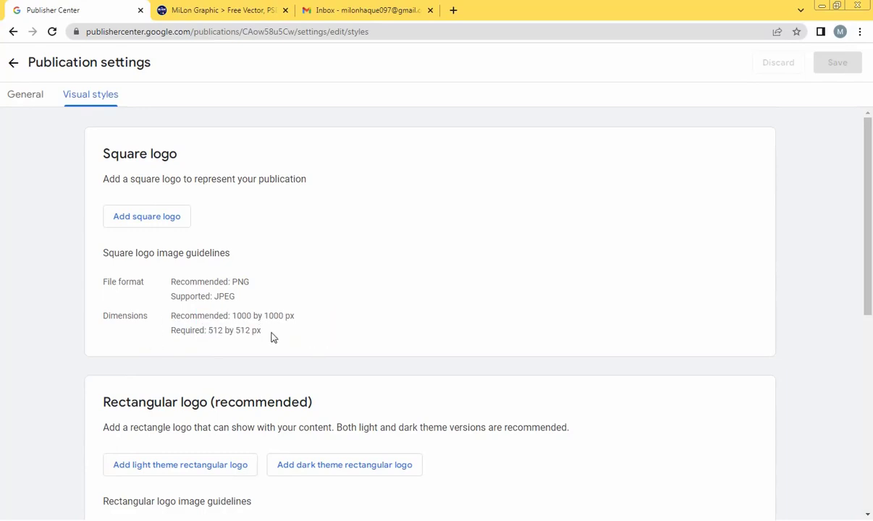
Switch to Illustrator and create a new web document 1000 px wide and 1000 px high.
key("alt+Tab")
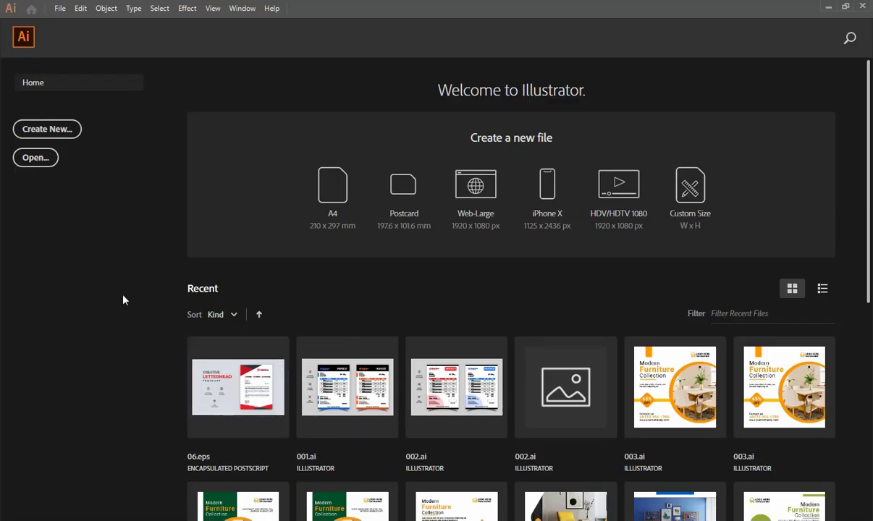
key("ctrl+n")
left_click(526, 174)
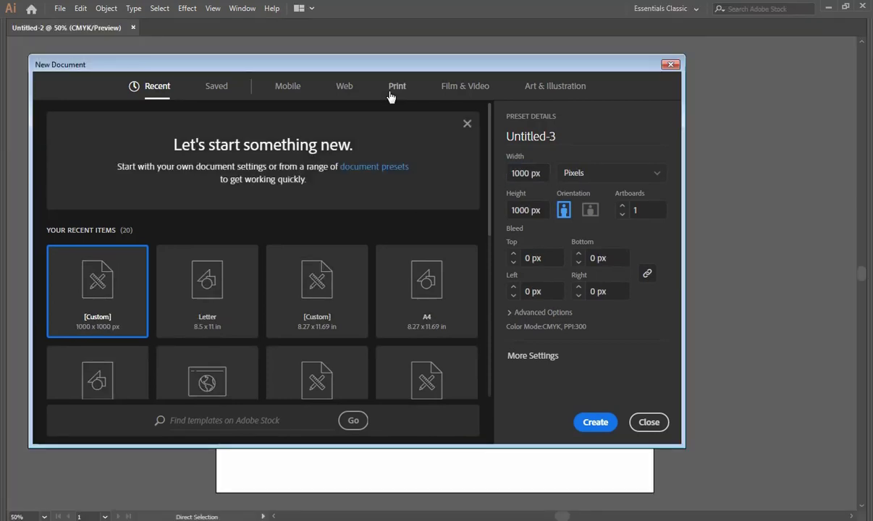
left_click(343, 86)
left_click(530, 175)
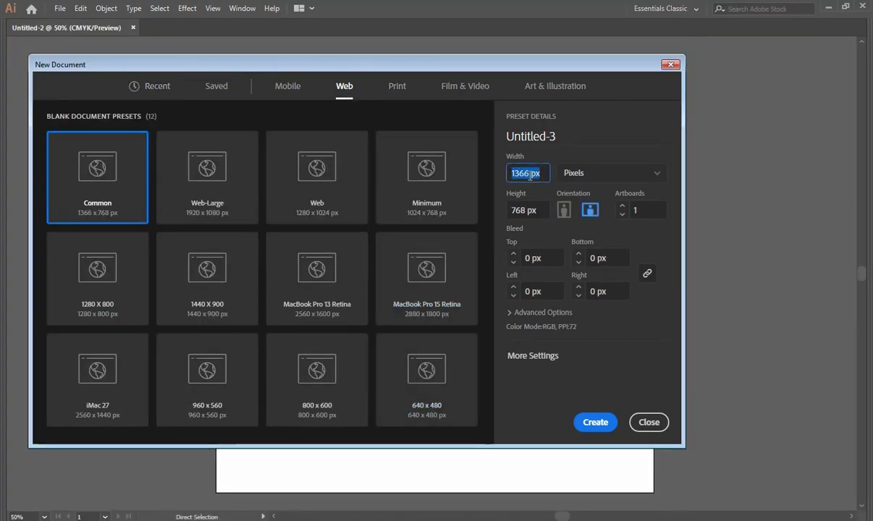
type("1000")
left_click(530, 207)
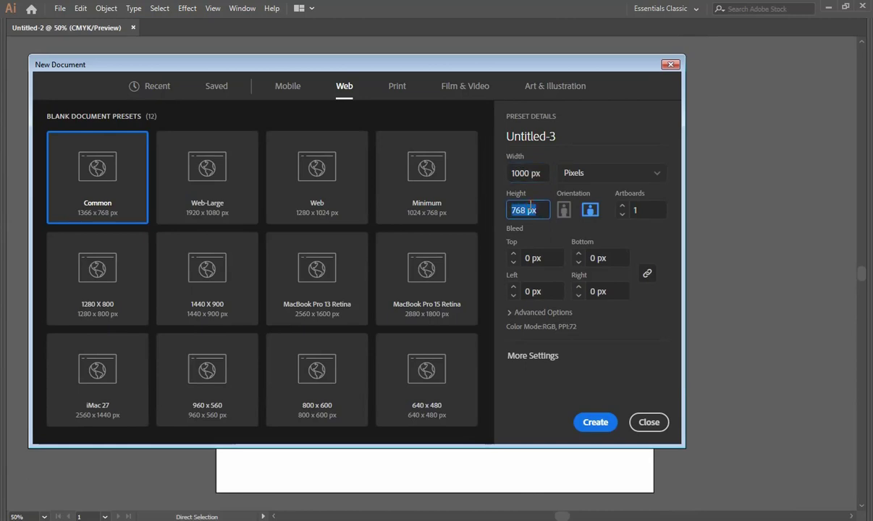
key("BackSpace")
key("BackSpace")
type("1000")
left_click(595, 423)
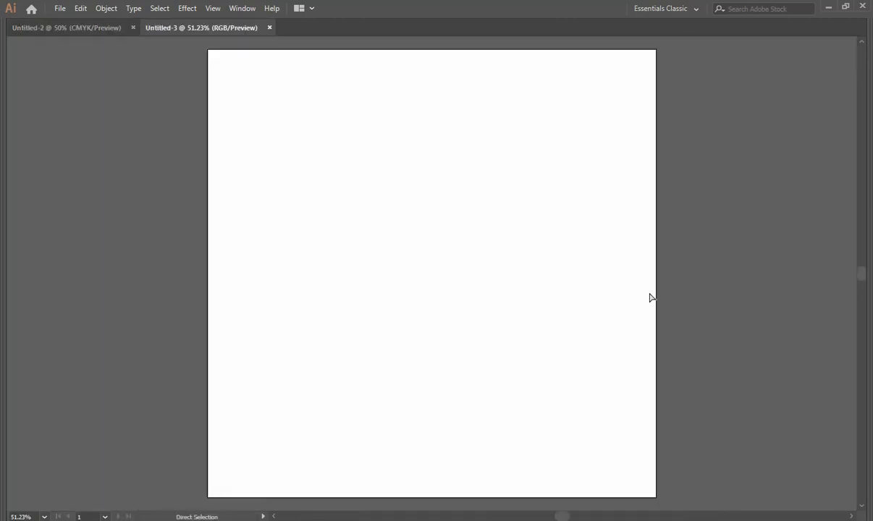
Paste the copied MiLon Graphic logo and scale it down around its centre to fit inside the artboard.
key("ctrl+v")
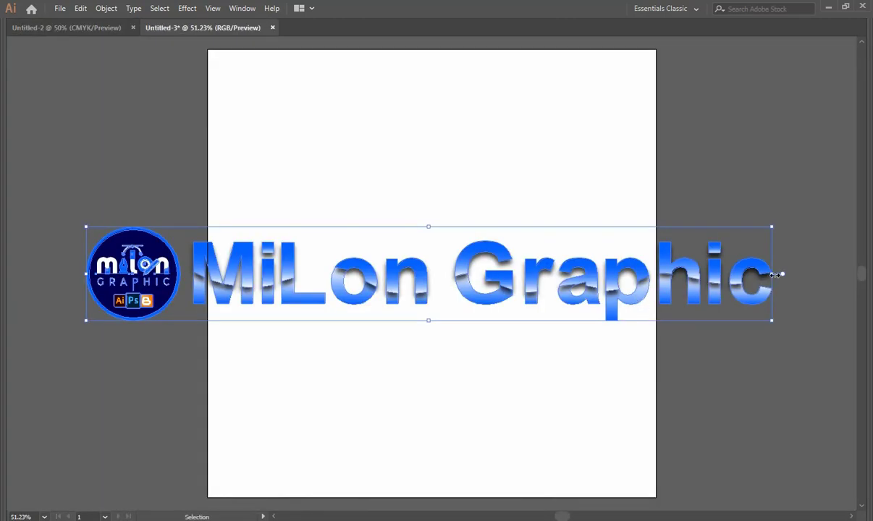
left_click_drag(772, 273, 624, 281)
left_click(750, 327)
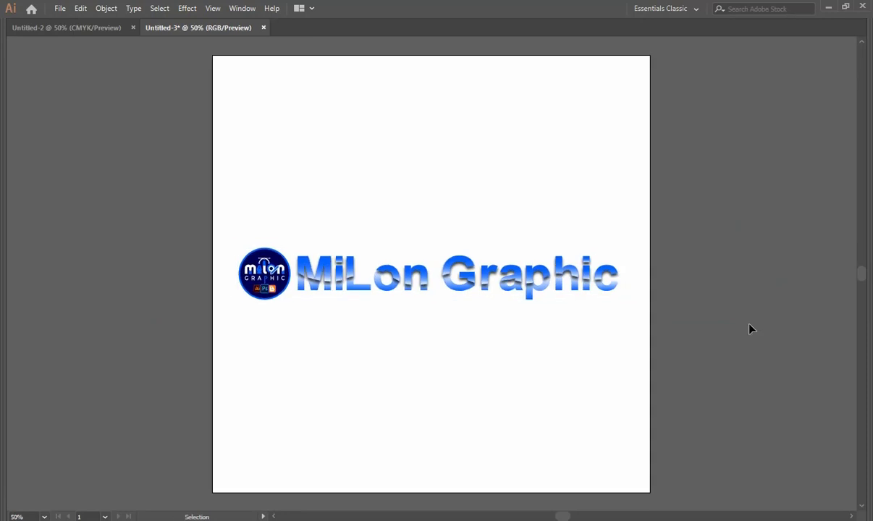
Draw a 1000 × 1000 px rectangle covering the whole artboard and send it behind the logo.
key("Tab")
key("m")
key("Tab")
left_click_drag(213, 57, 650, 463)
key("Tab")
key("ctrl+shift+bracketleft")
key("ctrl+minus")
key("v")
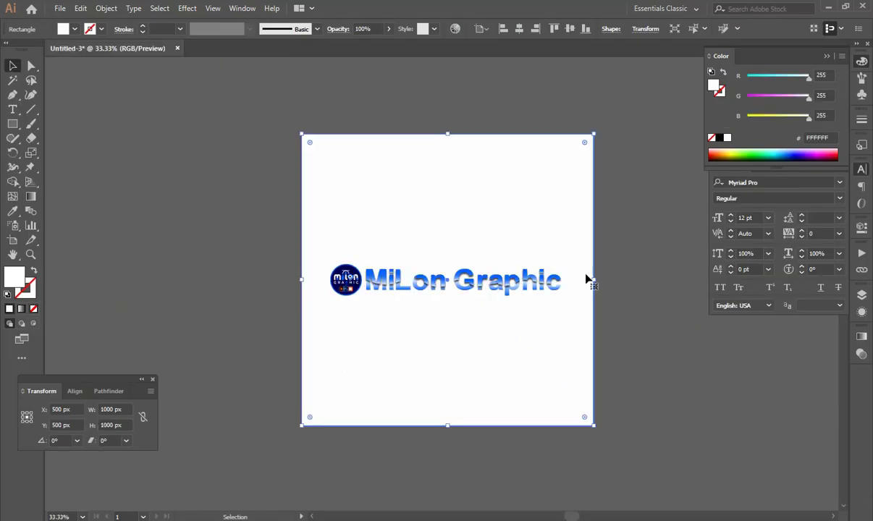
Fill the background rectangle with the dark navy colour R 0, G 0, B 24 and deselect it.
type("0")
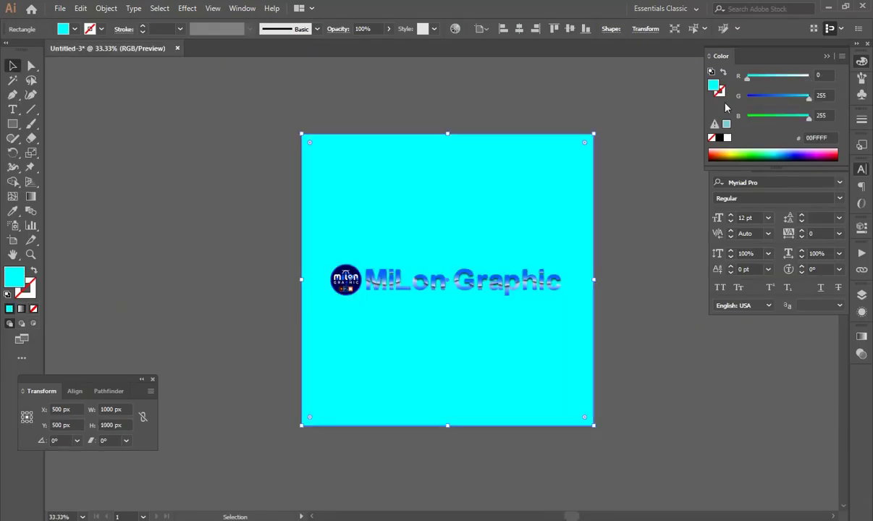
key("Tab")
type("0")
key("Tab")
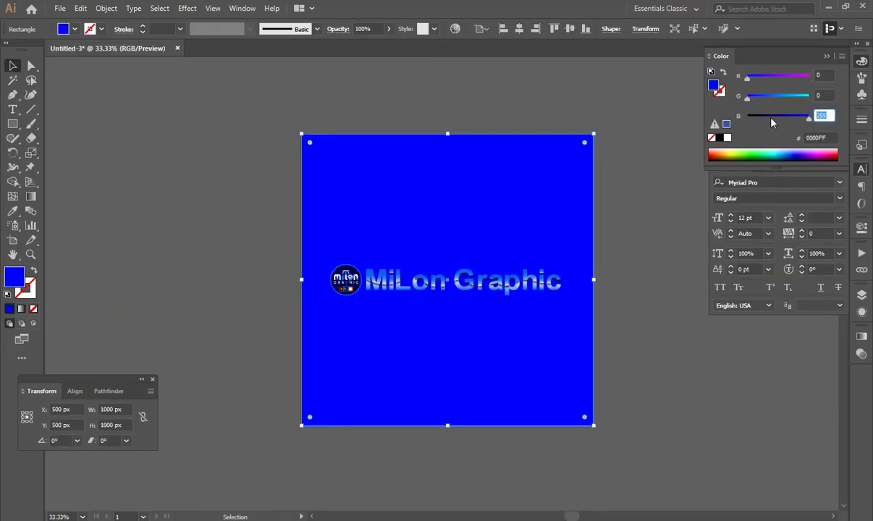
type("24")
key("Return")
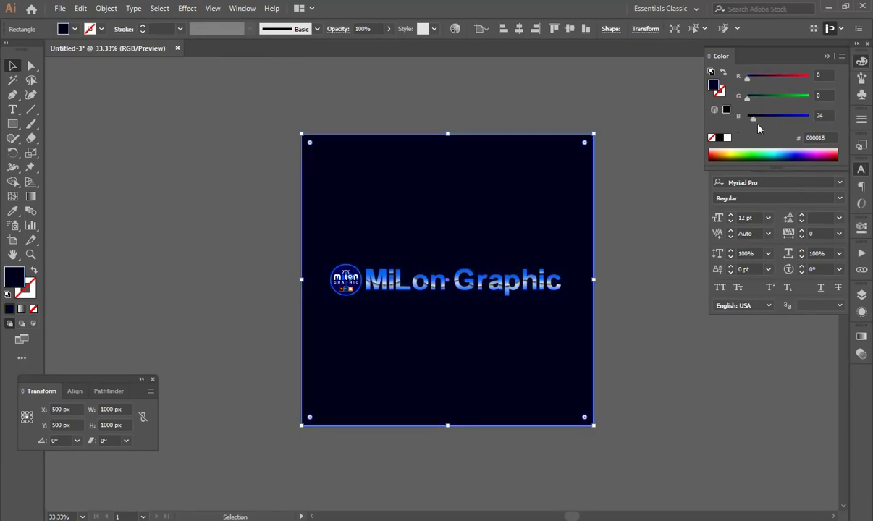
left_click(660, 317)
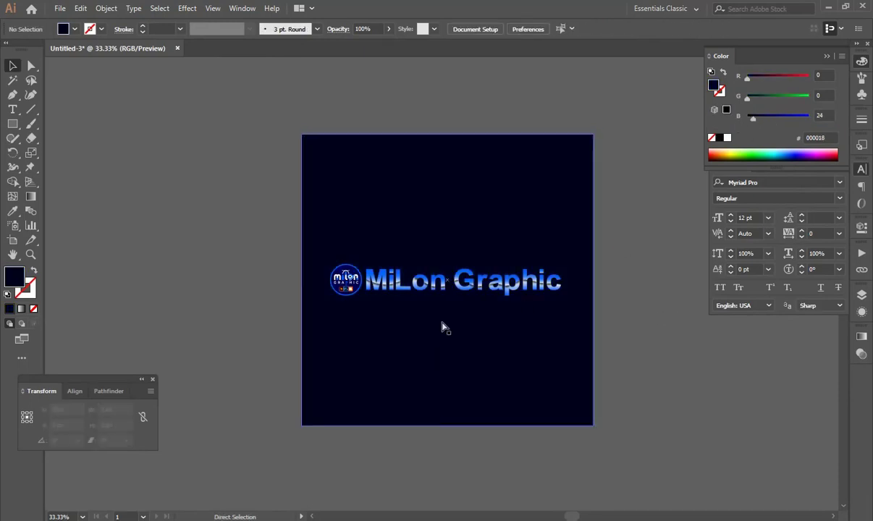
scroll(445, 327, "up", 1)
scroll(387, 337, "down", 1)
left_click_drag(659, 458, 240, 158)
left_click_drag(242, 124, 650, 448)
key("ctrl+shift+a")
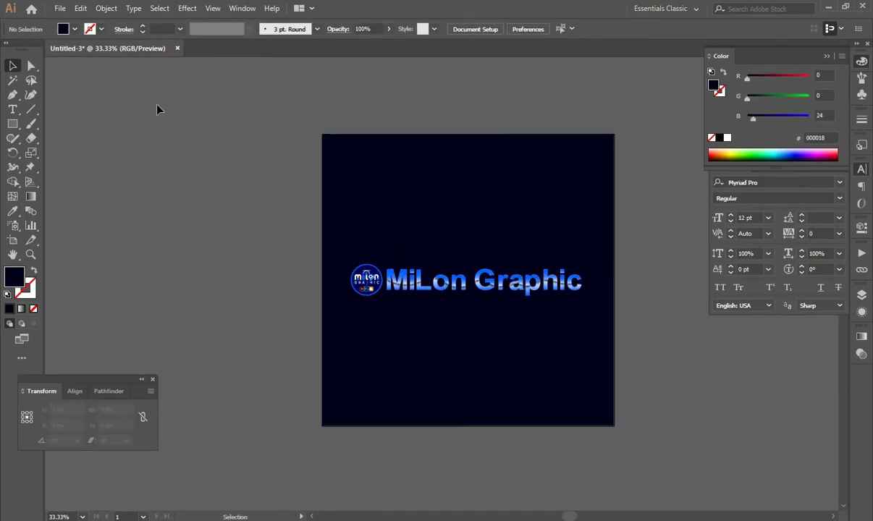
Export the artwork for the web as a maximum-quality JPEG named LOGO on the Desktop.
key("ctrl+alt+shift+s")
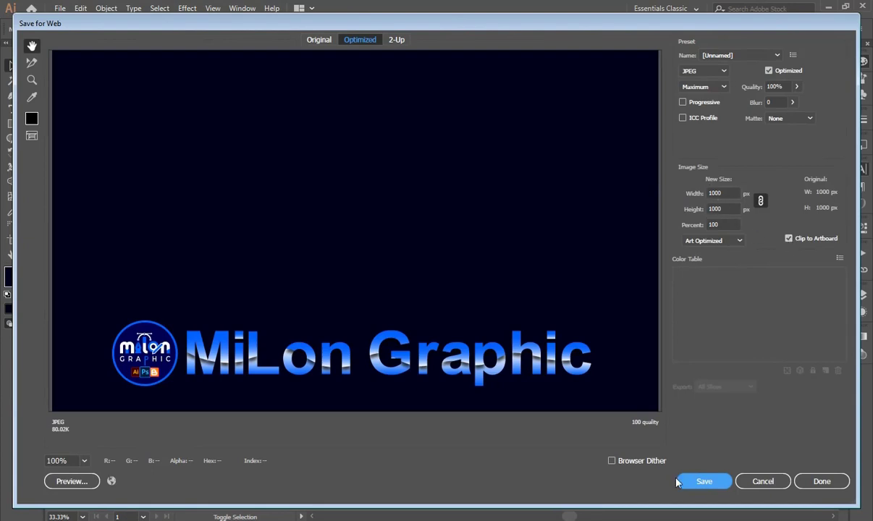
left_click(702, 483)
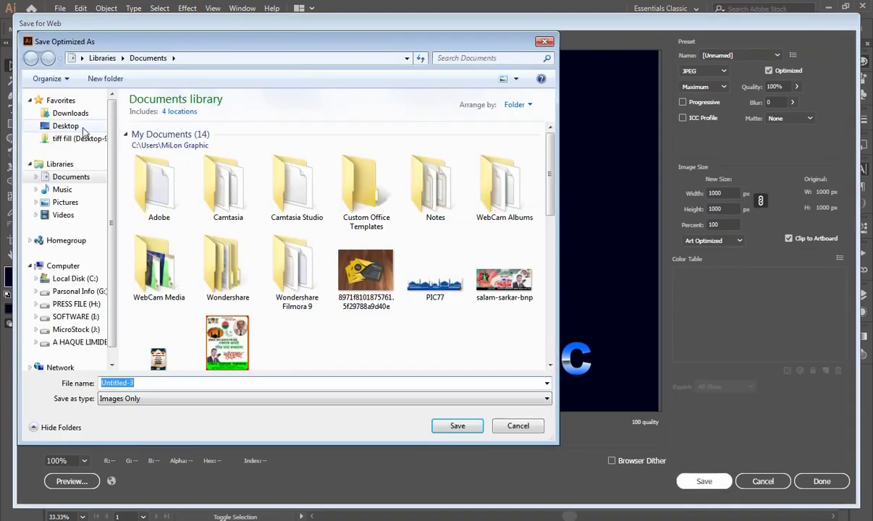
left_click(64, 126)
left_click(220, 401)
left_click(194, 384)
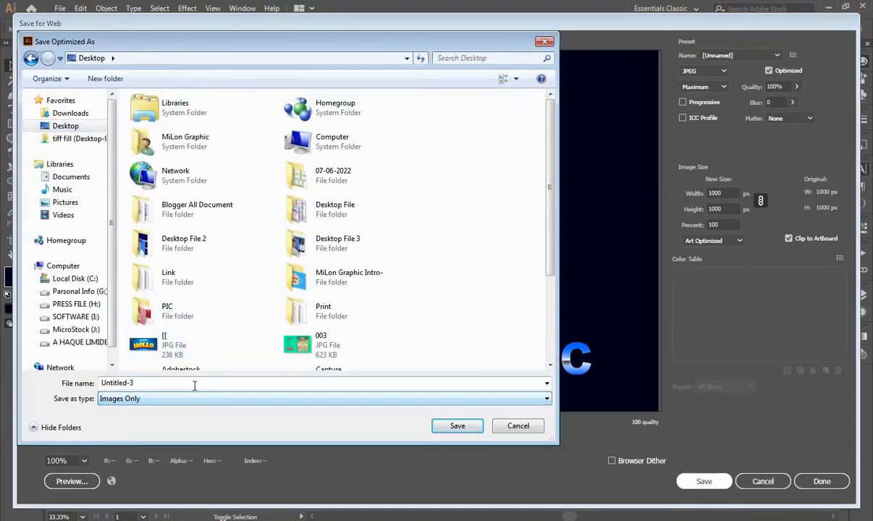
double_click(215, 383)
type("LOGO")
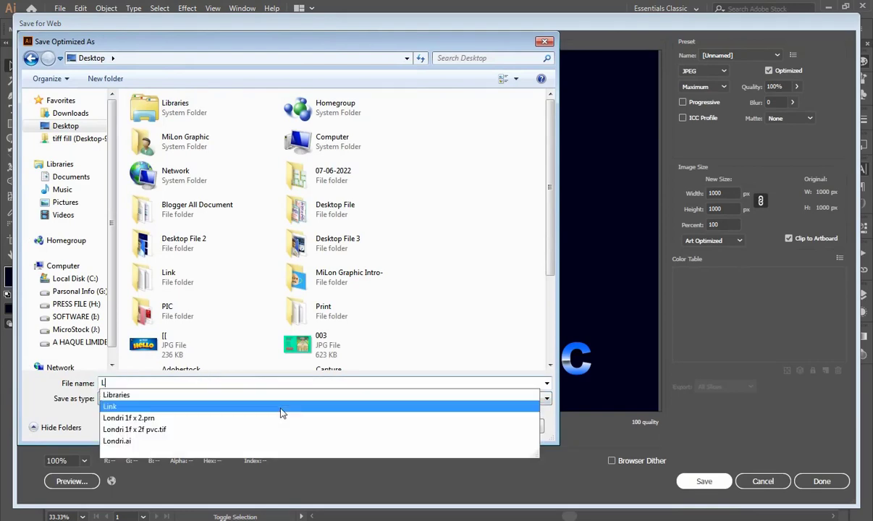
left_click(458, 426)
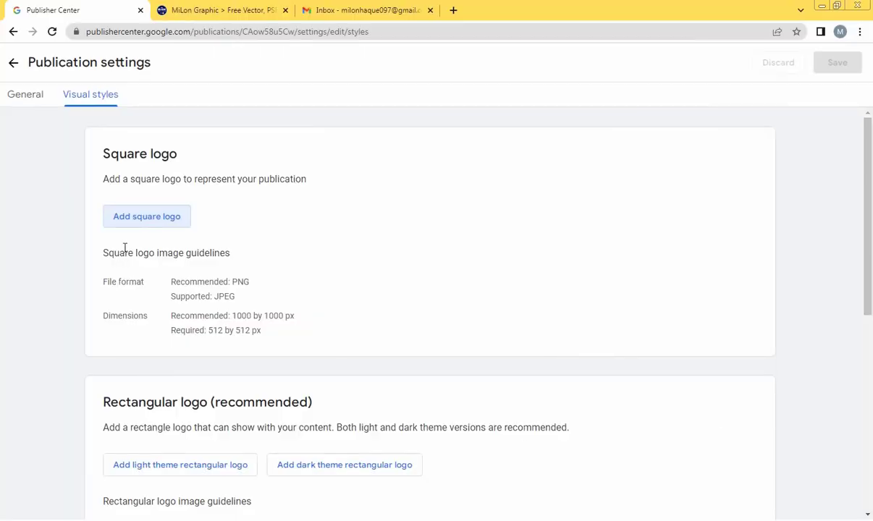
In Publisher Center, upload the LOGO image from the Desktop as the publication's square logo.
left_click(160, 223)
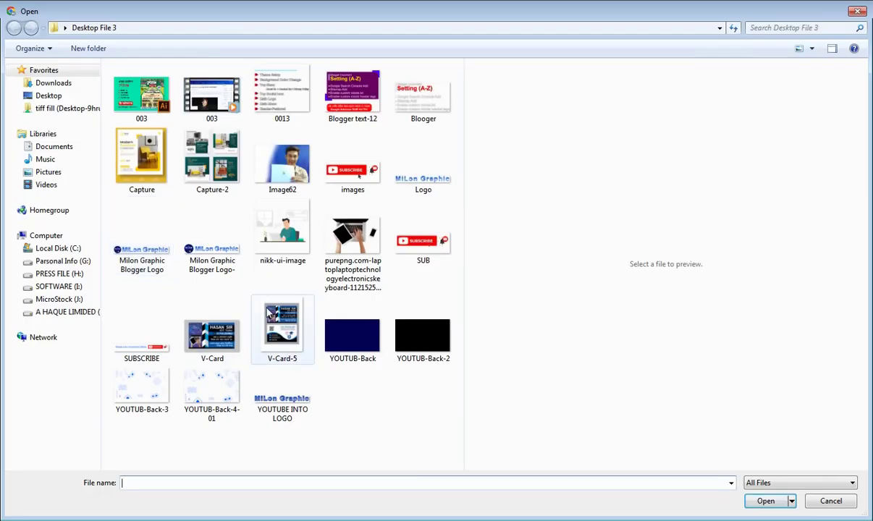
left_click(52, 94)
type("logo")
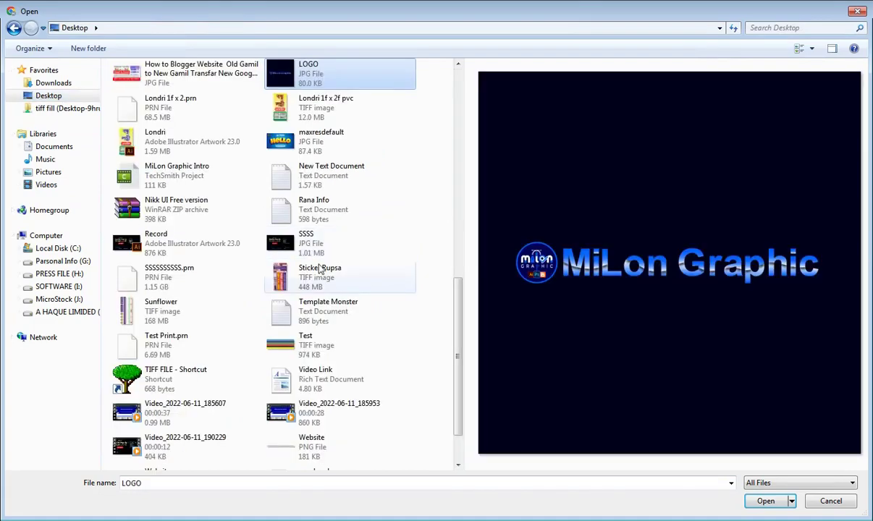
left_click(766, 503)
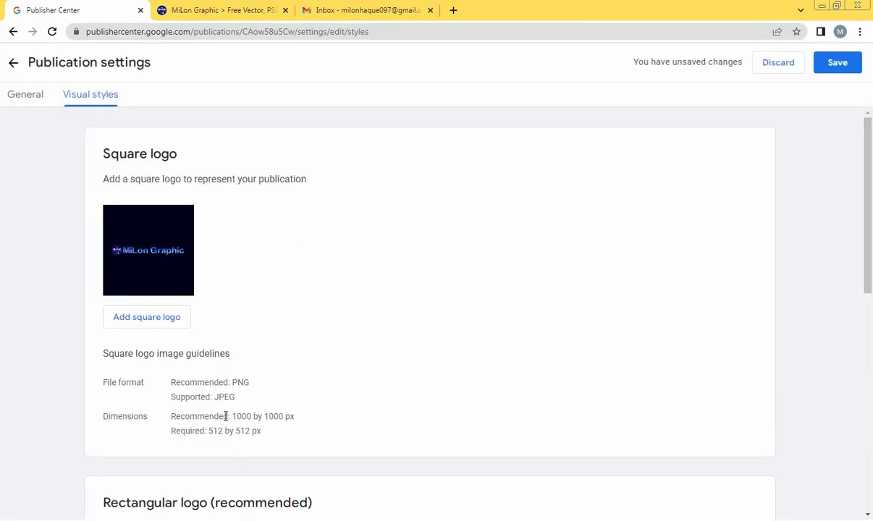
Review the square logo dimensions and examine the format and size guidelines for the rectangular logo.
left_click_drag(226, 416, 324, 417)
left_click(353, 432)
scroll(357, 326, "down", 2)
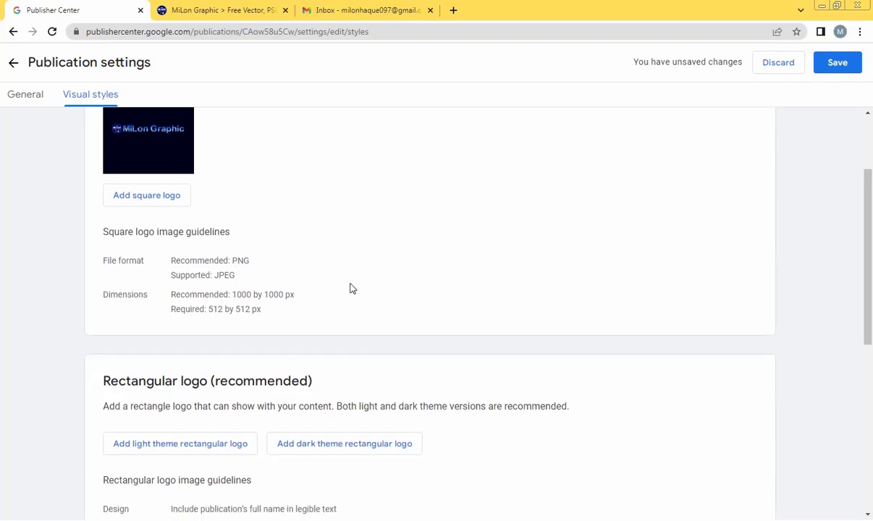
scroll(351, 288, "down", 2)
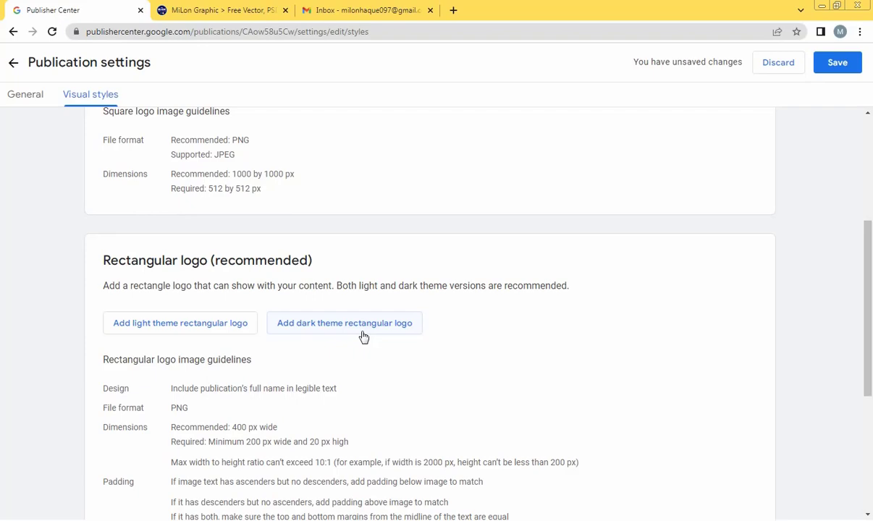
scroll(384, 365, "down", 3)
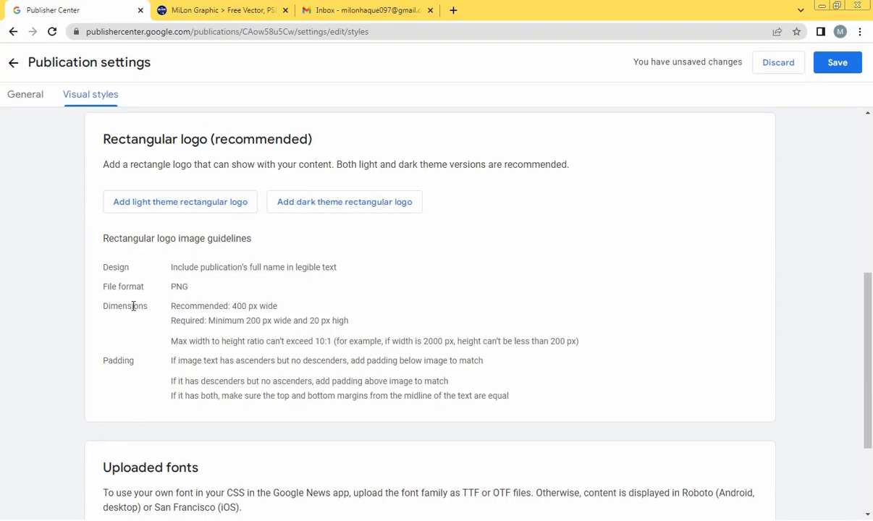
left_click_drag(236, 307, 253, 305)
left_click(318, 299)
left_click_drag(223, 320, 289, 320)
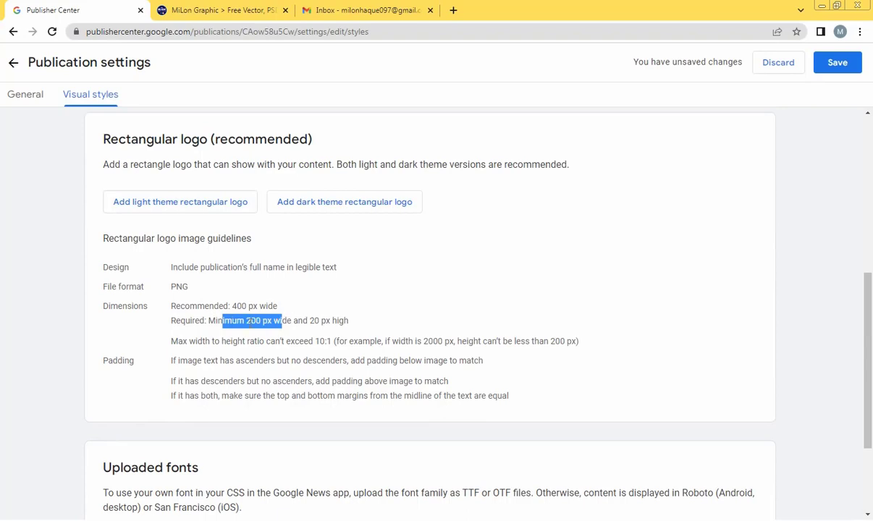
left_click(252, 322)
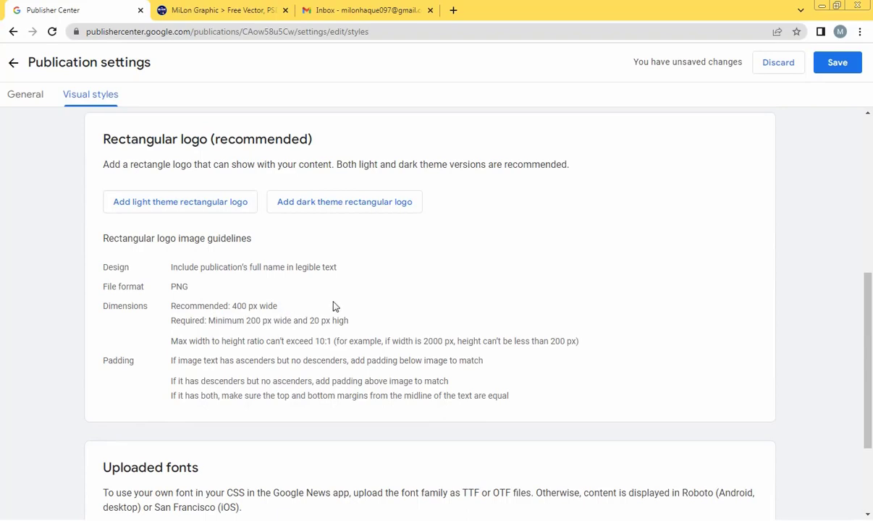
left_click_drag(190, 306, 275, 307)
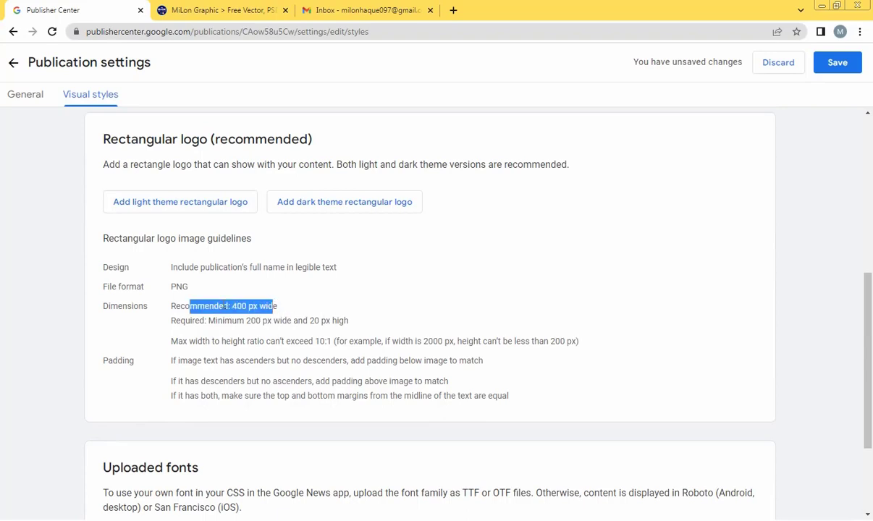
left_click(246, 307)
Upload the image Milon Graphic Blogger Logo- from the Desktop File 3 folder as the light theme rectangular logo.
scroll(312, 317, "up", 1)
left_click(193, 264)
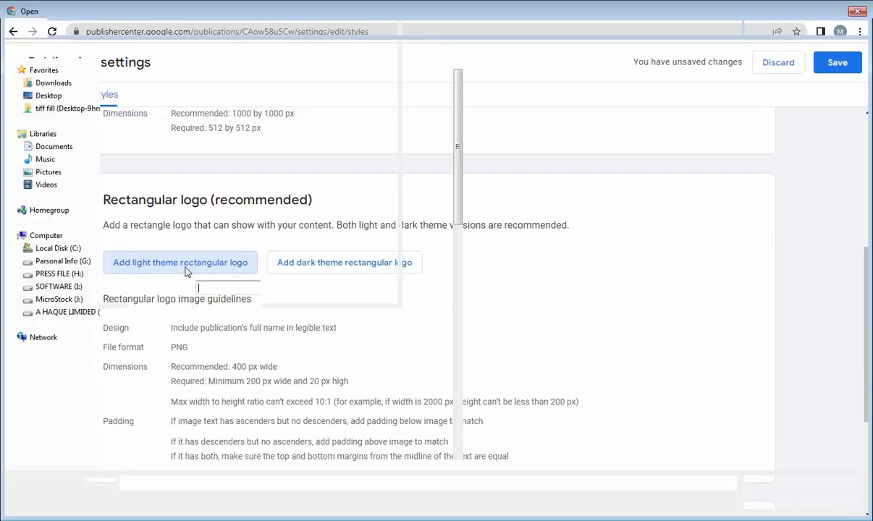
left_click_drag(460, 218, 462, 427)
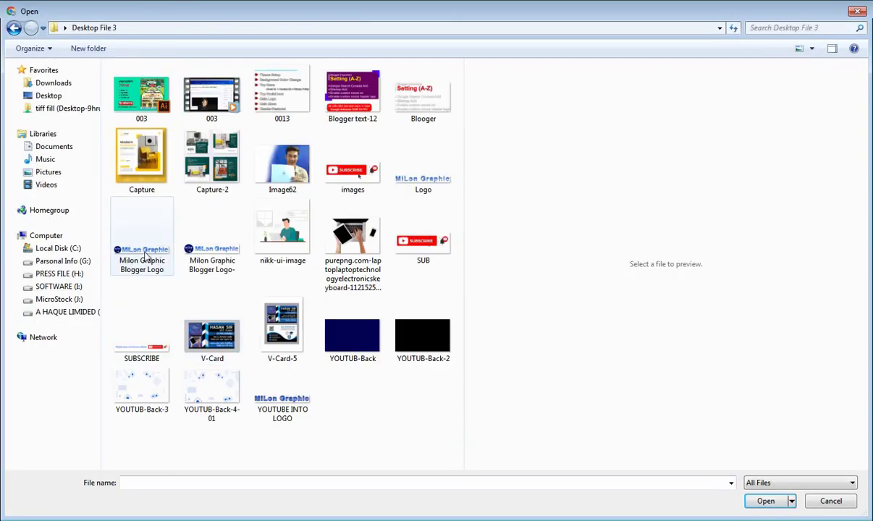
left_click(144, 255)
left_click(215, 246)
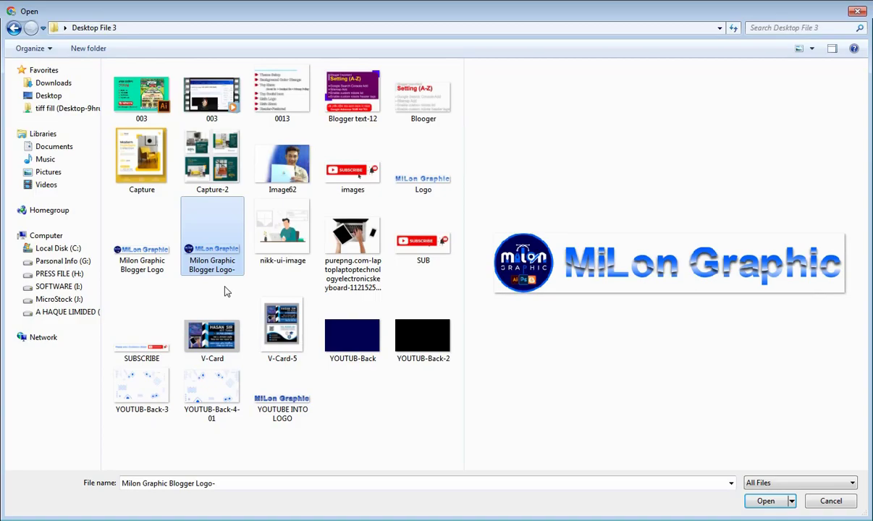
left_click(768, 502)
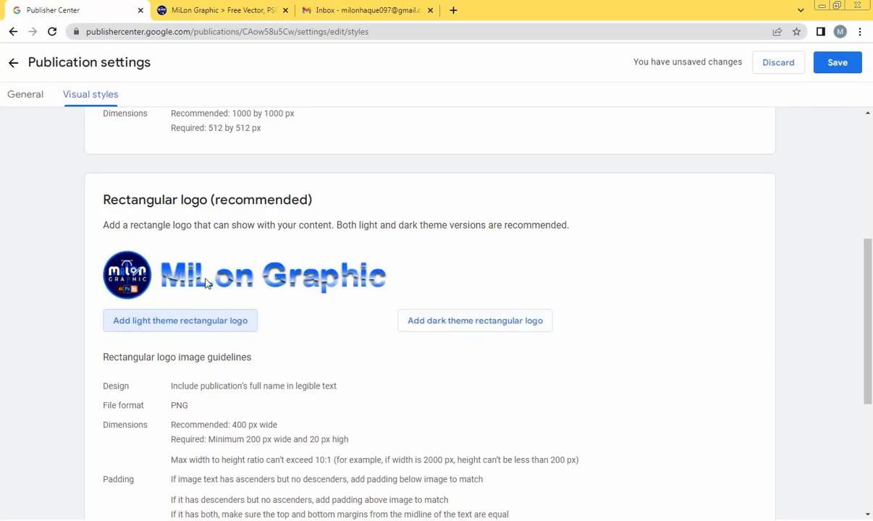
Upload the same Milon Graphic Blogger Logo- image as the dark theme rectangular logo.
left_click(453, 322)
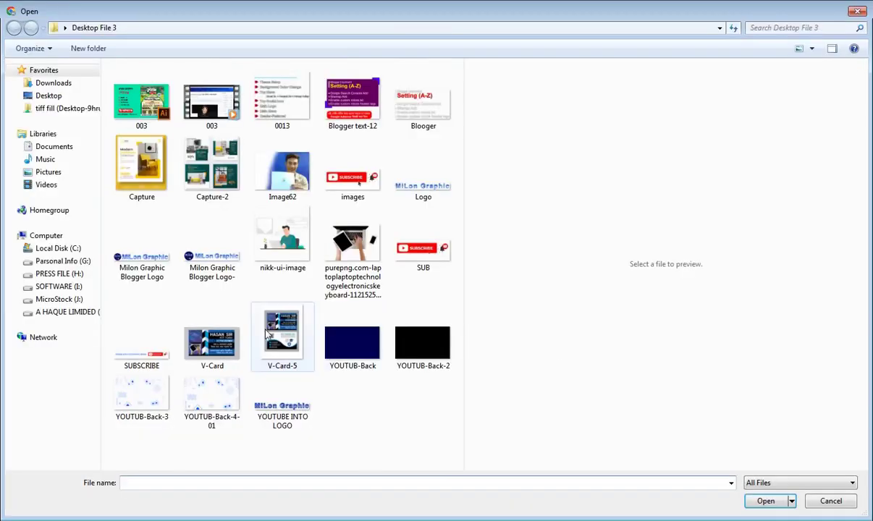
left_click(215, 269)
left_click(757, 502)
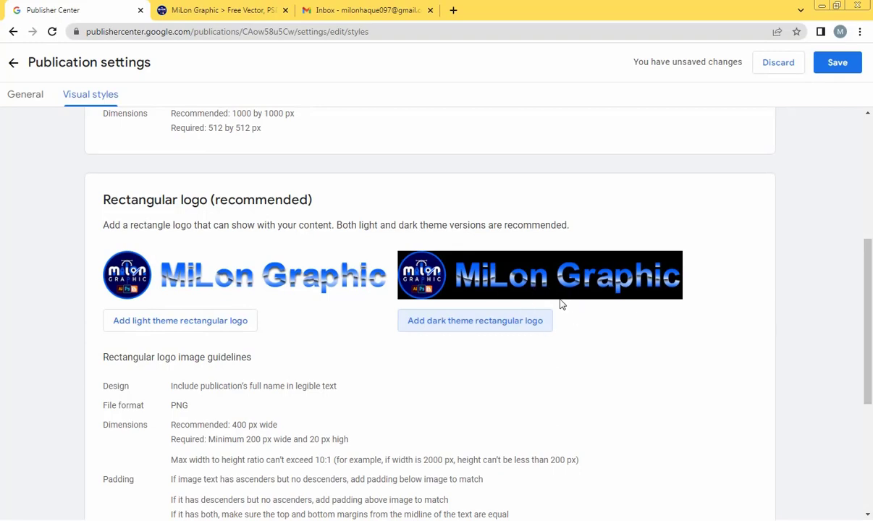
Save the publication's visual styles with the new square and rectangular logos, and check the rest of the page.
scroll(559, 300, "down", 1)
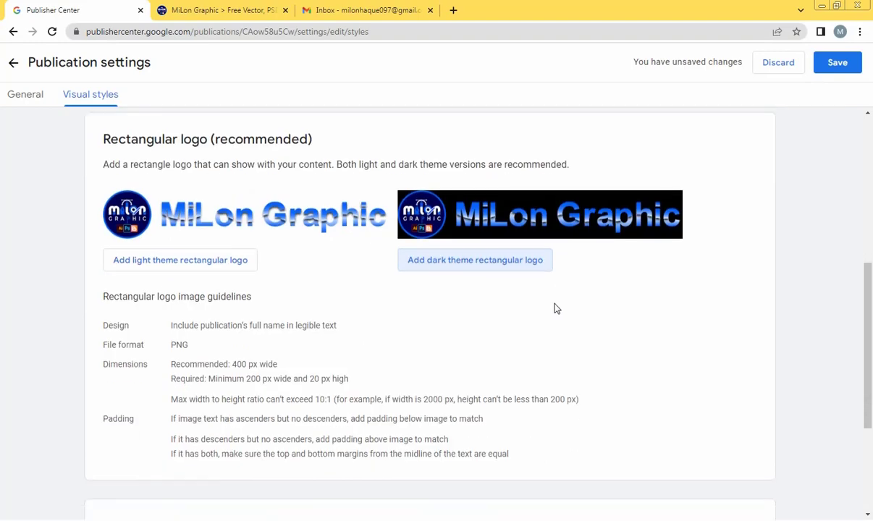
scroll(478, 304, "down", 3)
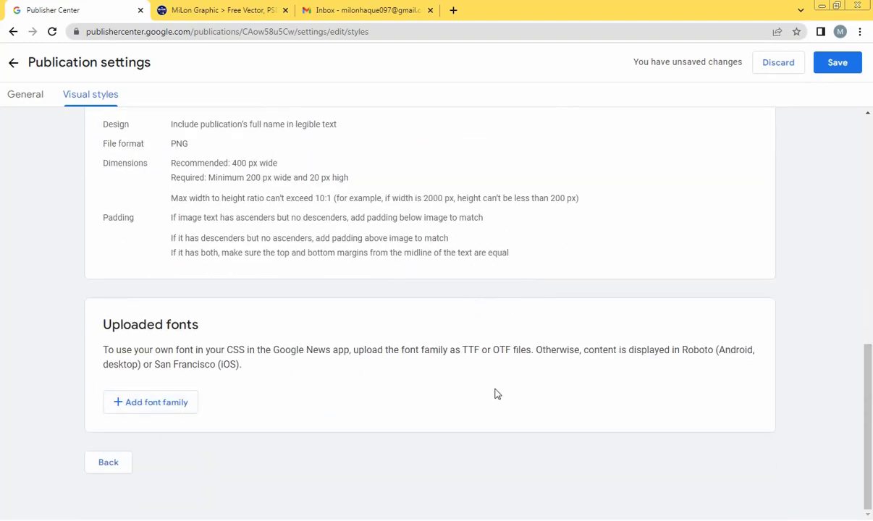
scroll(386, 321, "up", 6)
scroll(386, 321, "up", 2)
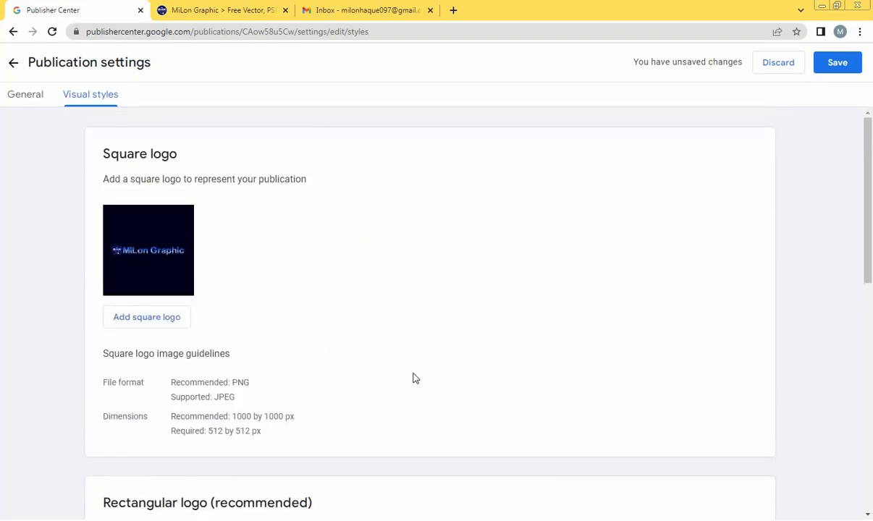
left_click(839, 65)
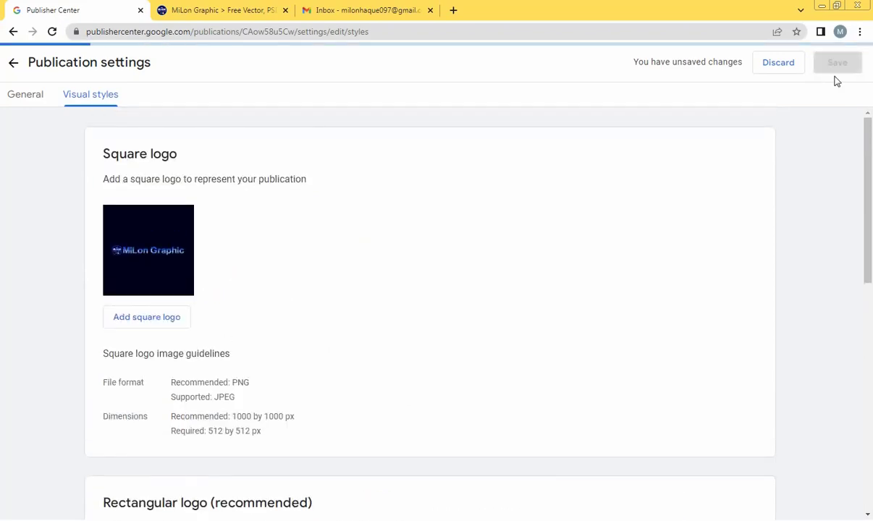
scroll(410, 265, "down", 1)
scroll(439, 250, "down", 7)
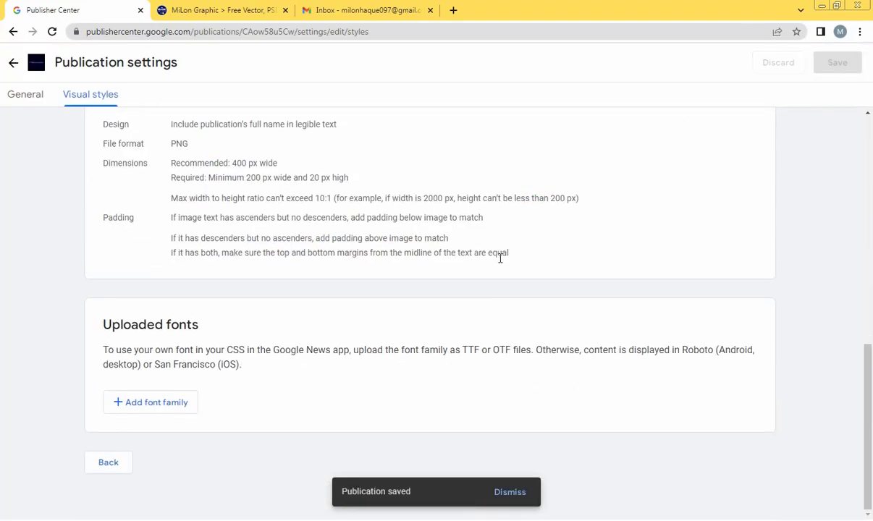
scroll(503, 269, "up", 8)
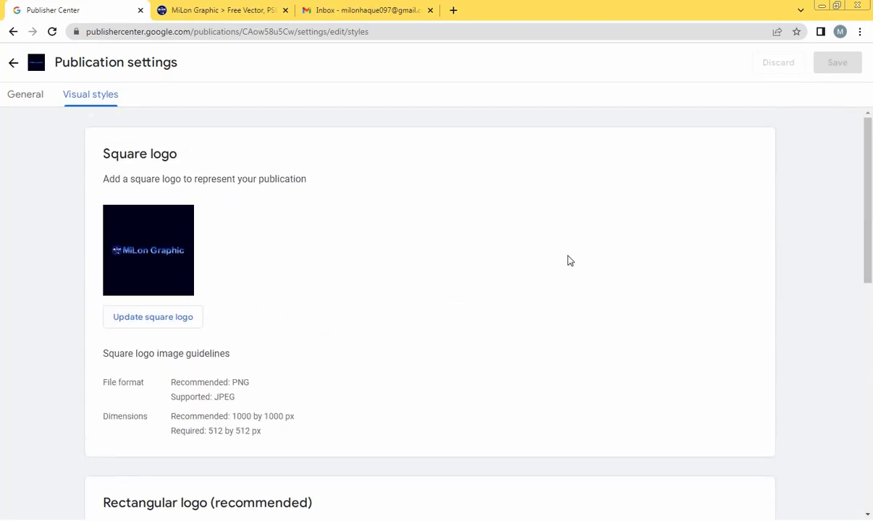
Return to the publication overview and open the Google News configuration for editing.
left_click(13, 65)
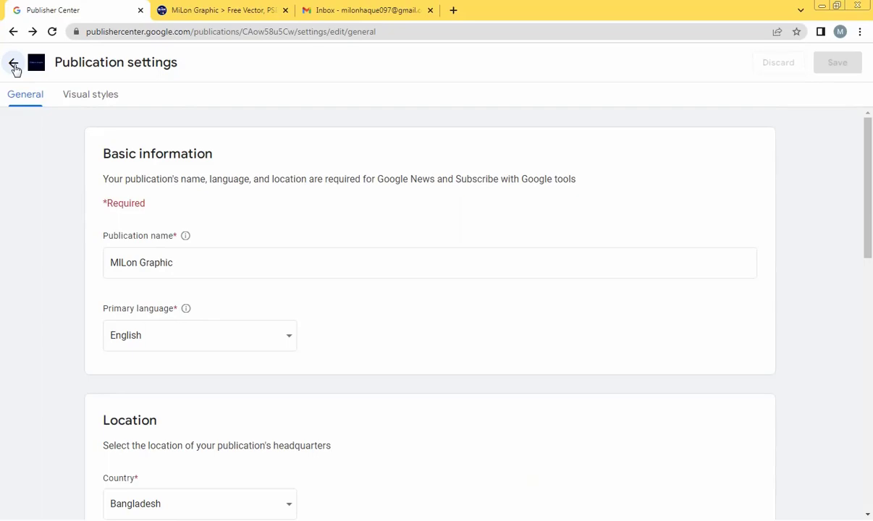
scroll(82, 117, "down", 3)
scroll(82, 117, "up", 2)
left_click(13, 63)
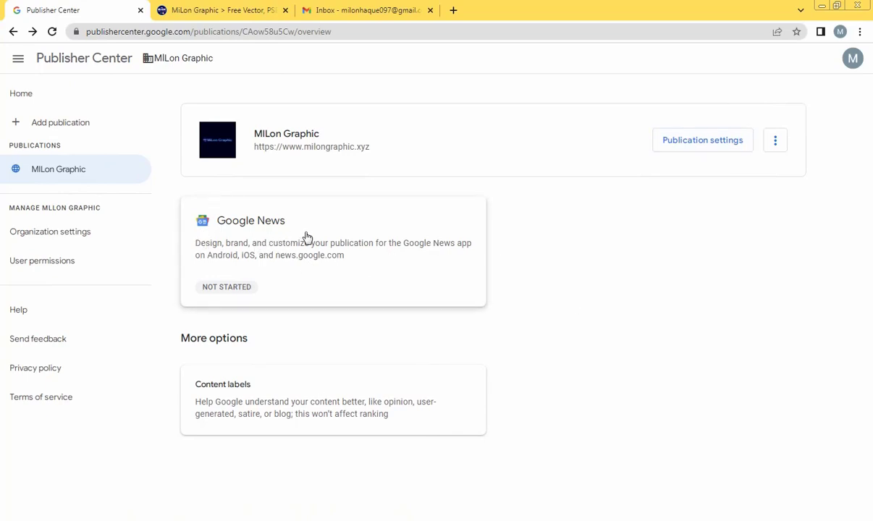
left_click(289, 246)
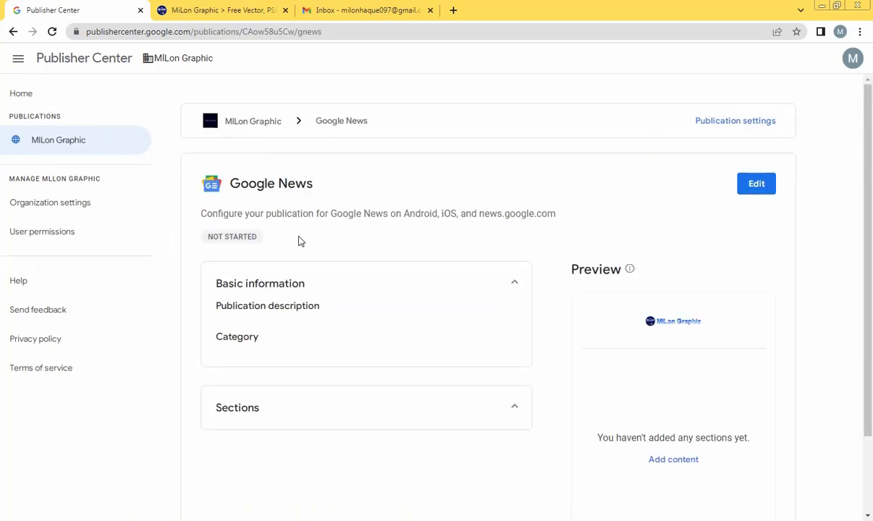
left_click(757, 186)
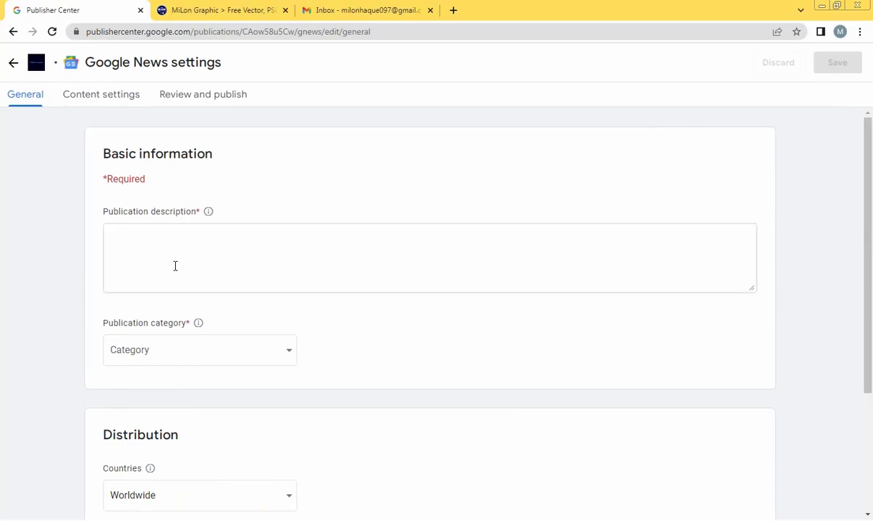
Open Blogger in a new browser tab and go to the MiLon Graphic blog's settings.
left_click(128, 233)
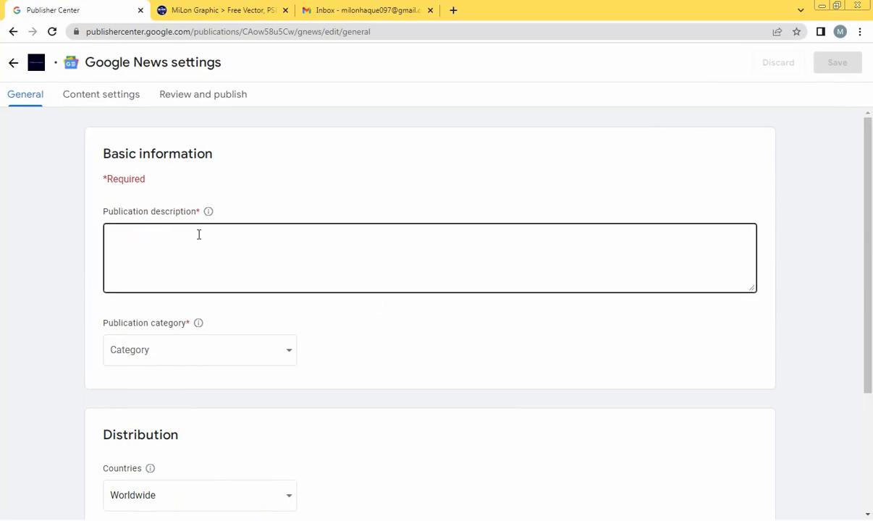
left_click(173, 240)
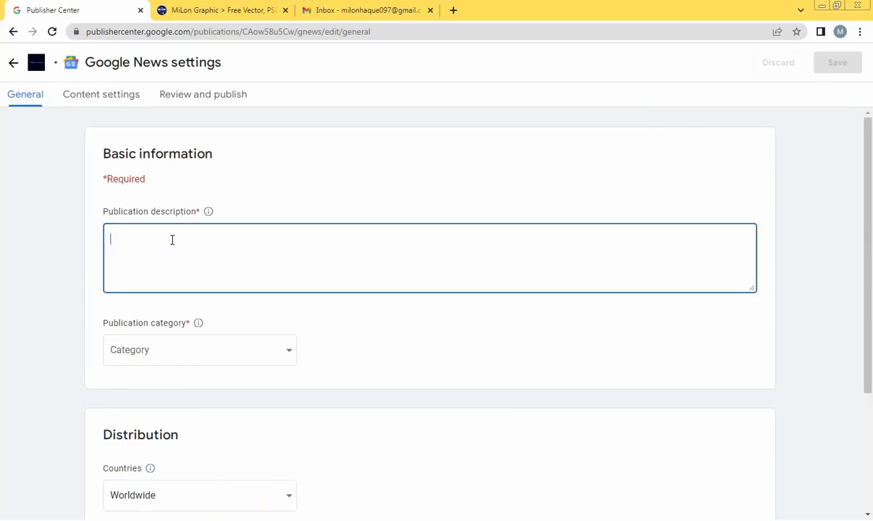
left_click(453, 10)
type("b")
key("Return")
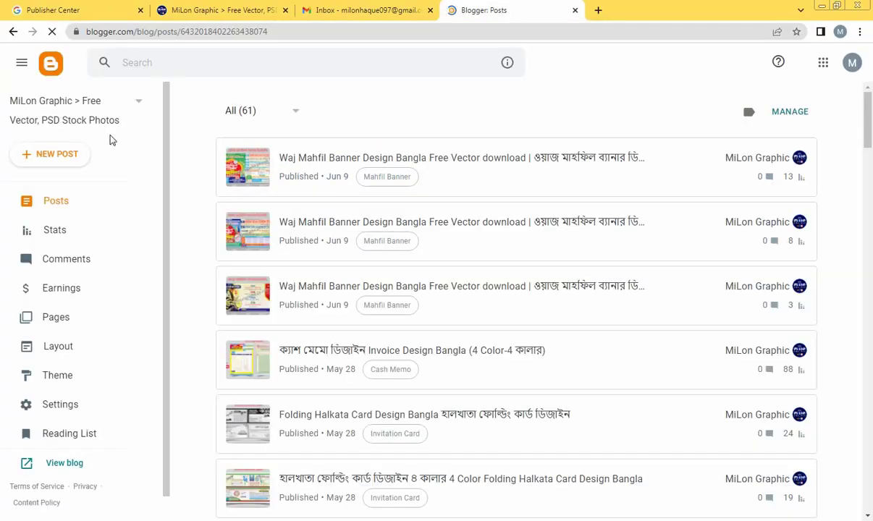
left_click(71, 407)
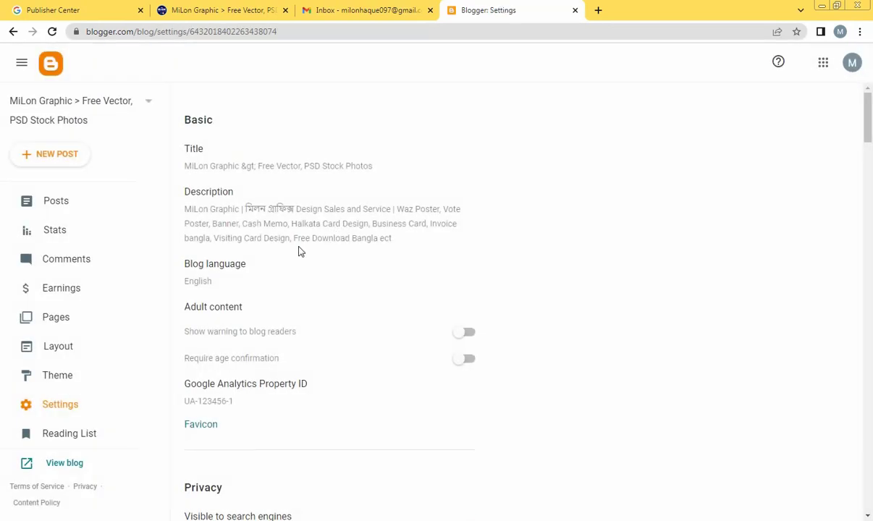
Copy the blog's description text up to "Free Download Bangla ect." and leave the description editor without saving.
left_click(284, 222)
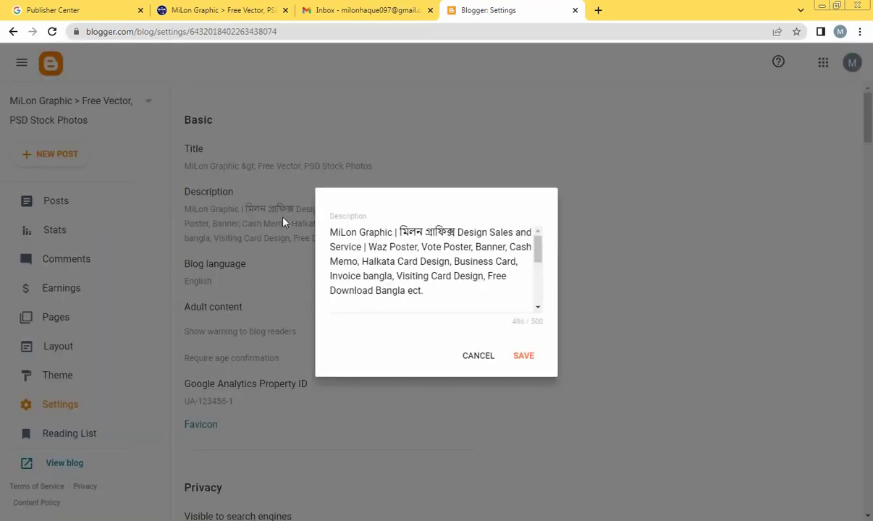
left_click_drag(429, 295, 327, 231)
left_click(435, 299)
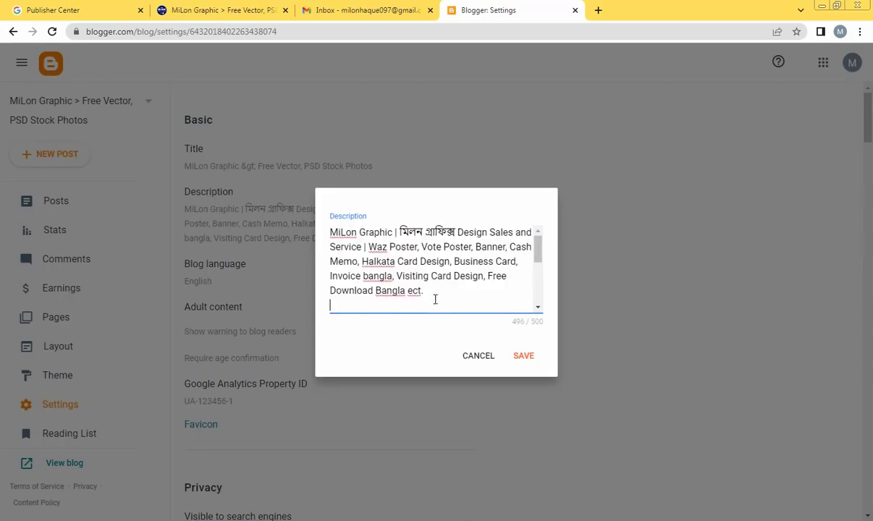
left_click_drag(435, 299, 330, 231)
key("ctrl+c")
left_click(447, 297)
left_click(478, 355)
Switch back to Publisher Center and paste the copied blog description as the Google News publication description.
left_click(355, 12)
left_click(240, 7)
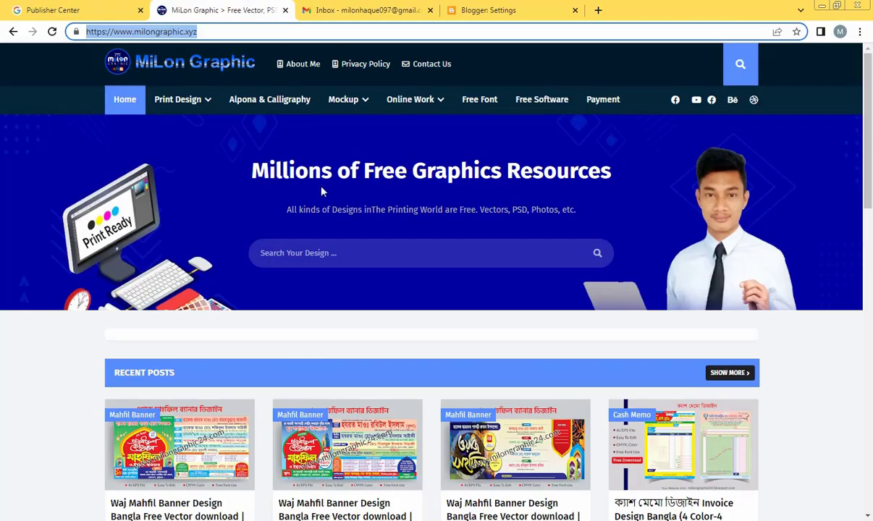
left_click(64, 10)
left_click(154, 243)
key("ctrl+v")
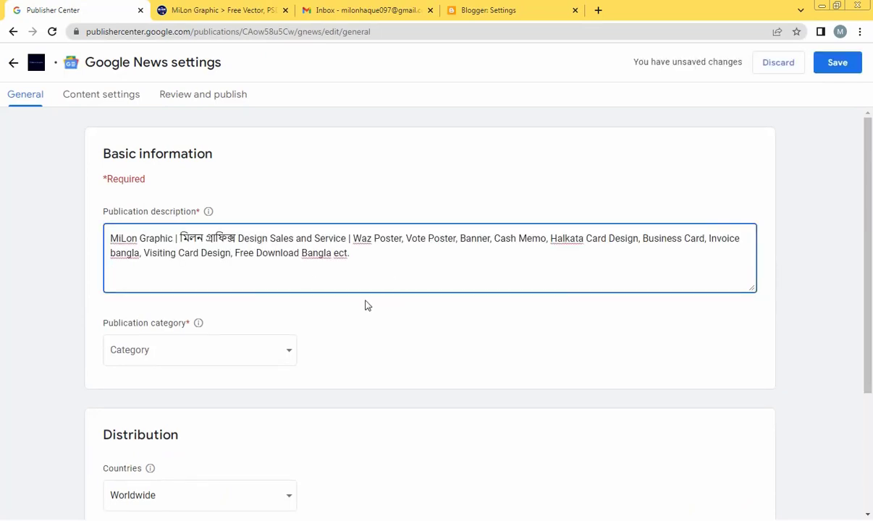
Set the publication category to Design.
left_click(267, 350)
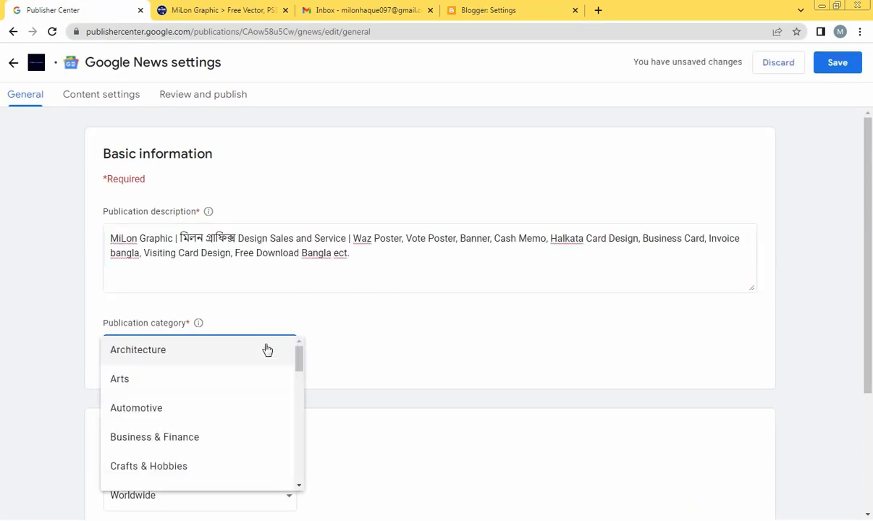
scroll(254, 404, "down", 2)
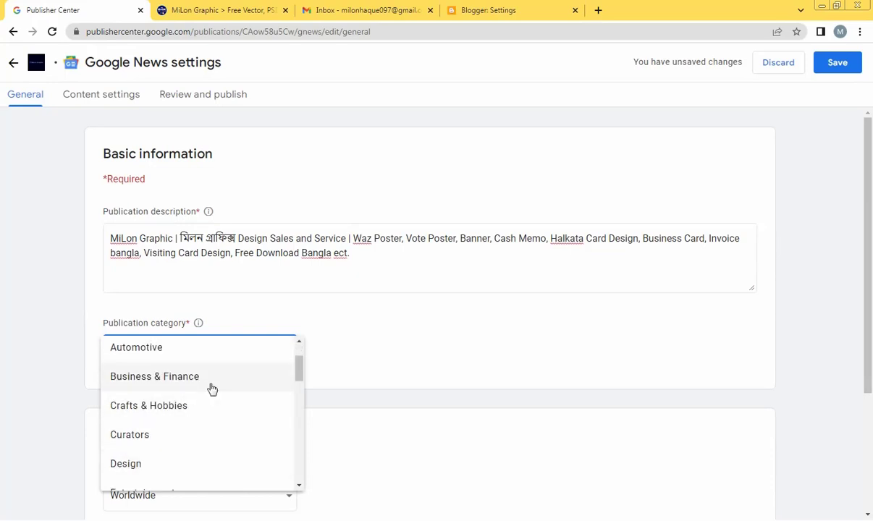
scroll(210, 398, "down", 2)
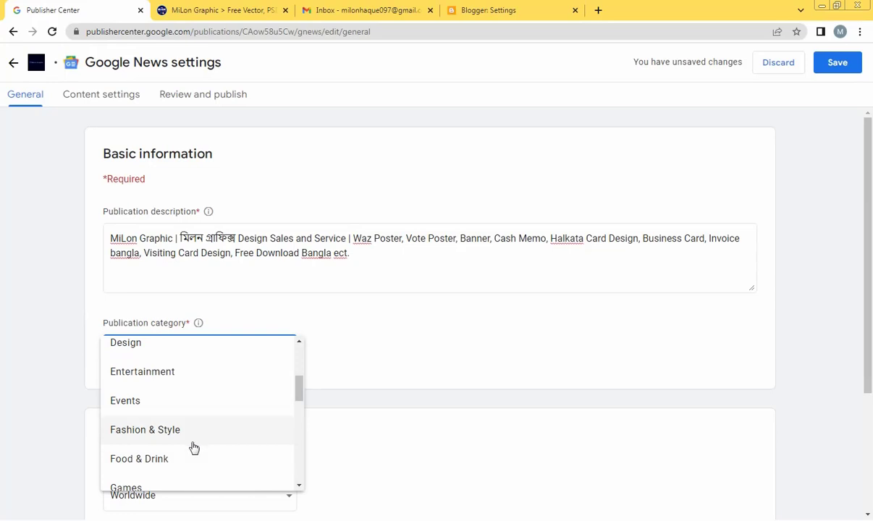
scroll(195, 447, "up", 3)
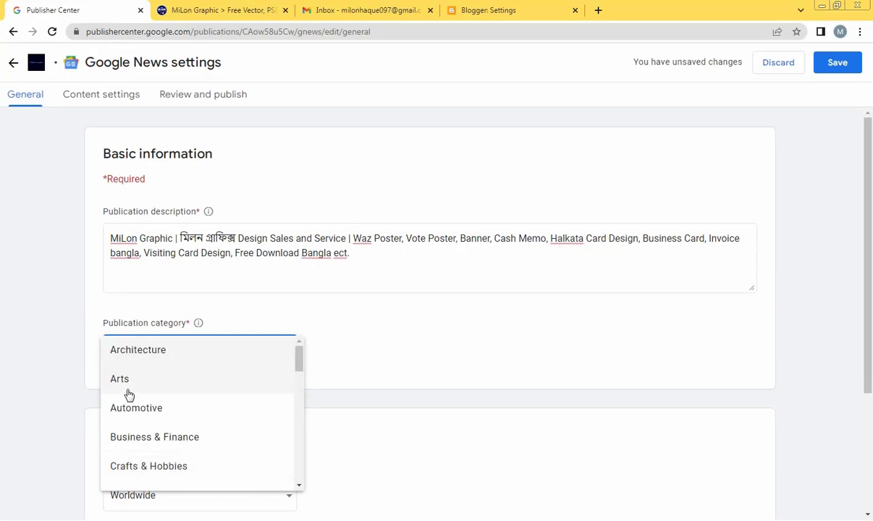
scroll(164, 391, "down", 2)
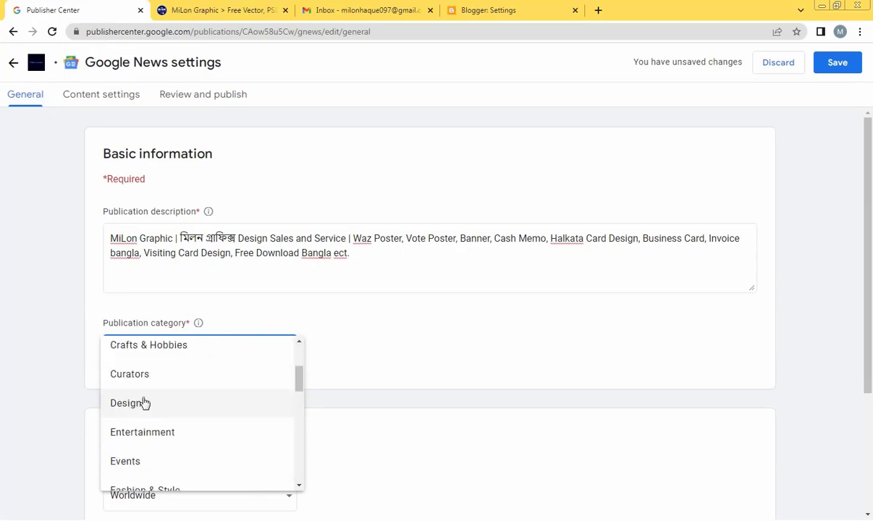
left_click(142, 411)
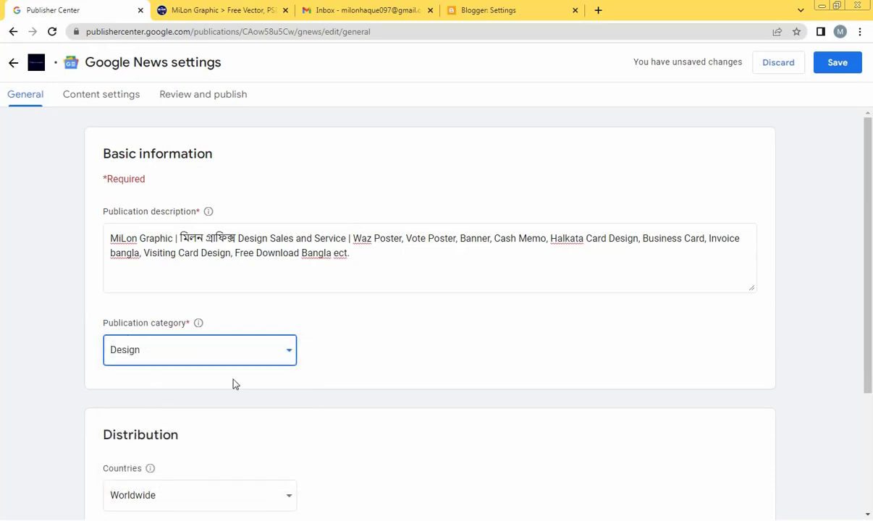
Try the Allow specific countries distribution, restore Worldwide, and view the Google properties options without changing them.
scroll(233, 384, "down", 3)
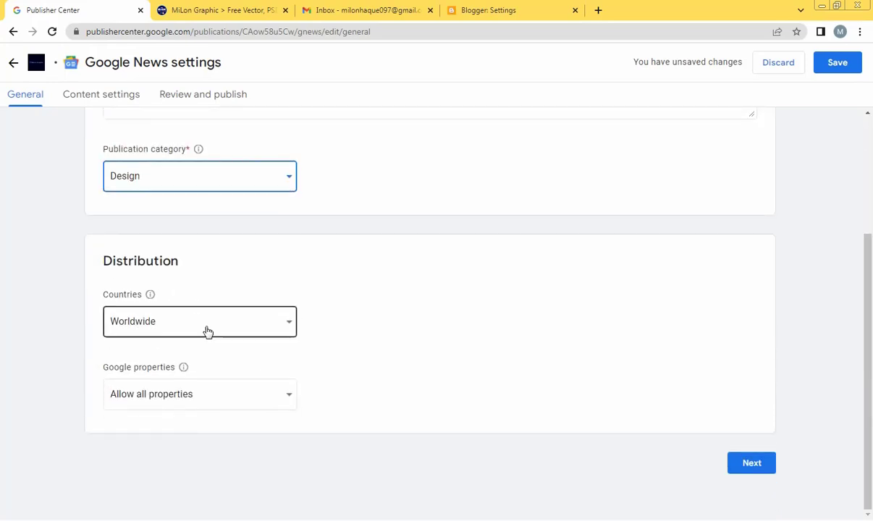
left_click(236, 325)
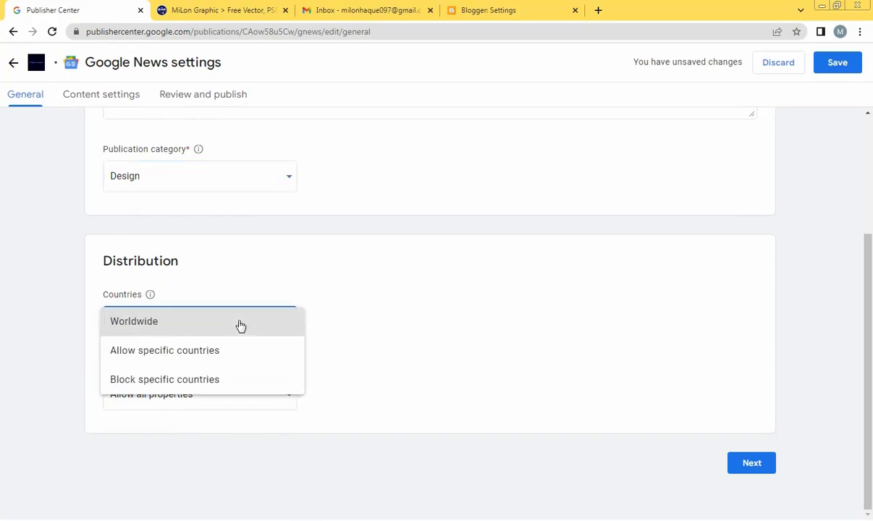
left_click(217, 352)
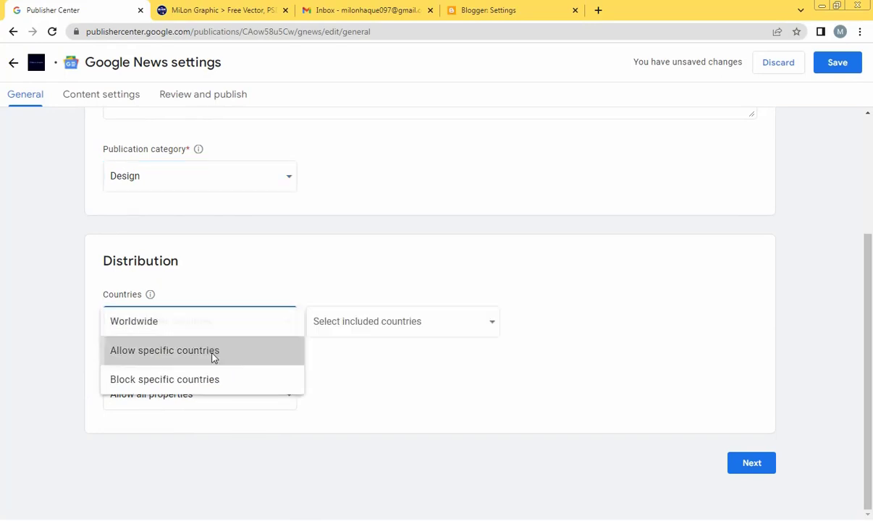
left_click(402, 325)
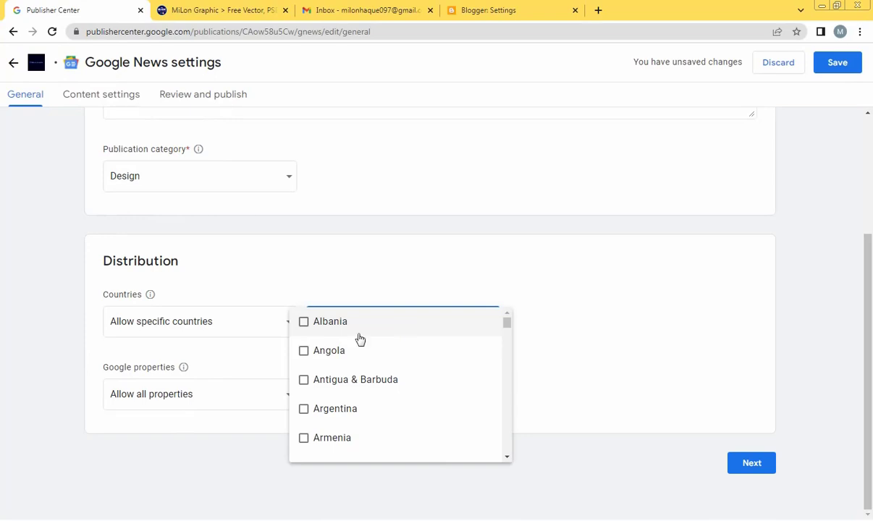
left_click(214, 323)
left_click(215, 325)
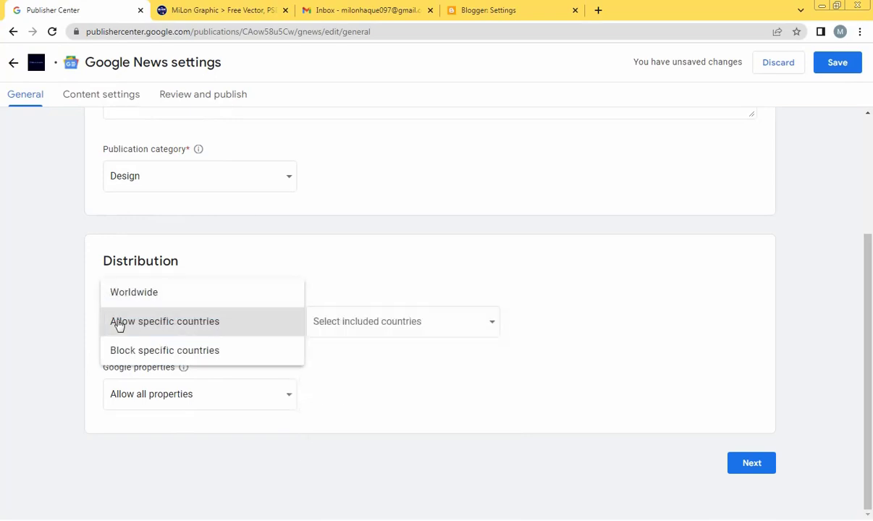
left_click(156, 302)
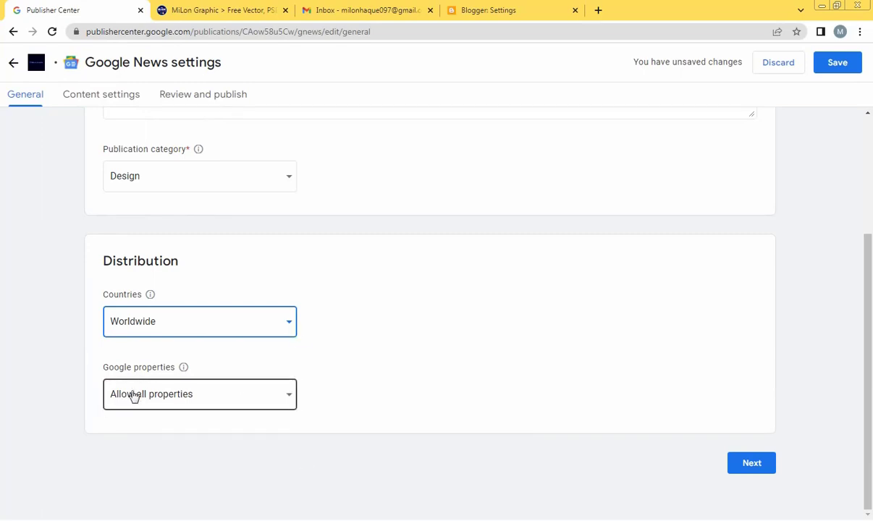
left_click(274, 400)
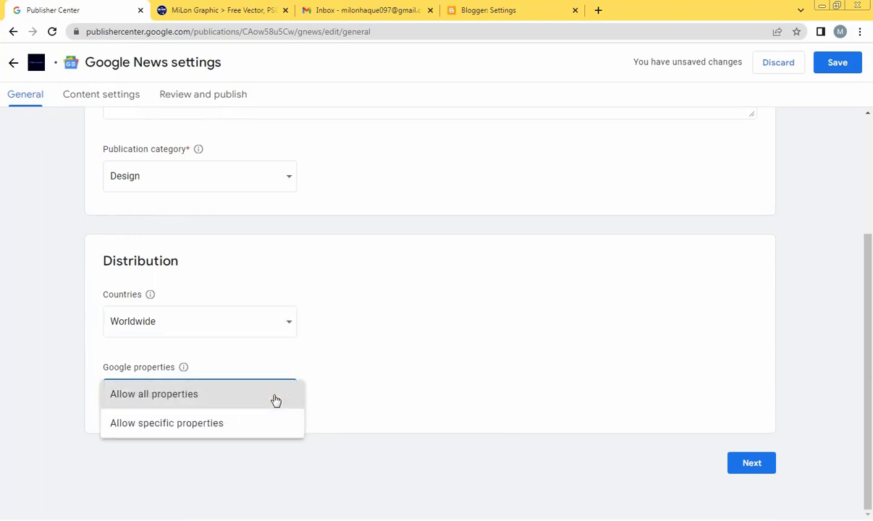
left_click(381, 366)
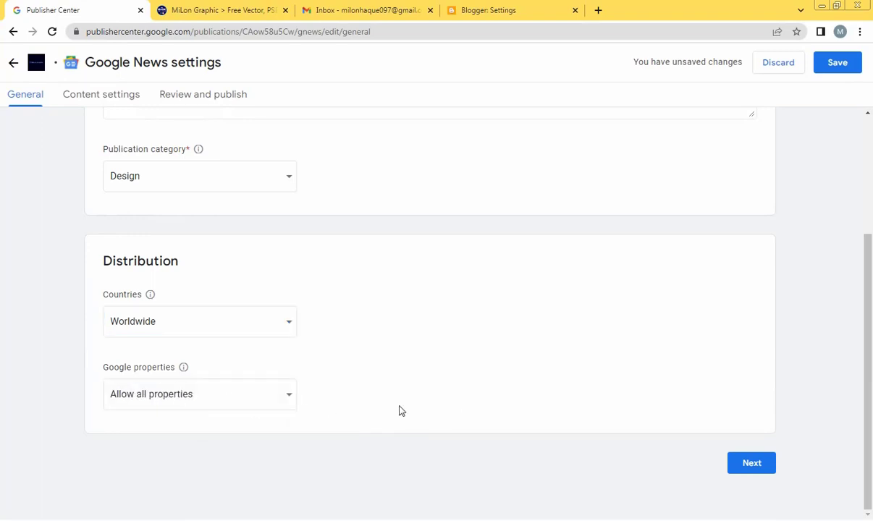
Review the general Google News settings and save them.
scroll(571, 356, "up", 3)
scroll(764, 205, "down", 3)
scroll(756, 196, "up", 3)
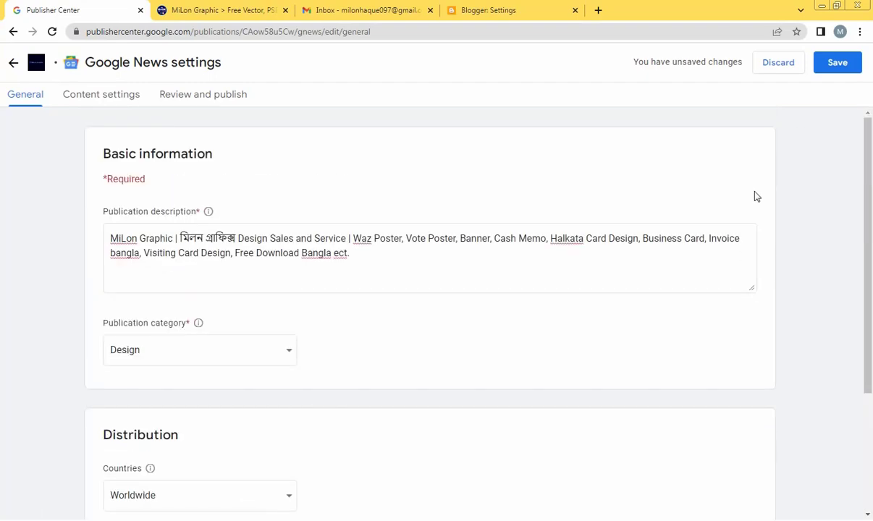
left_click(836, 64)
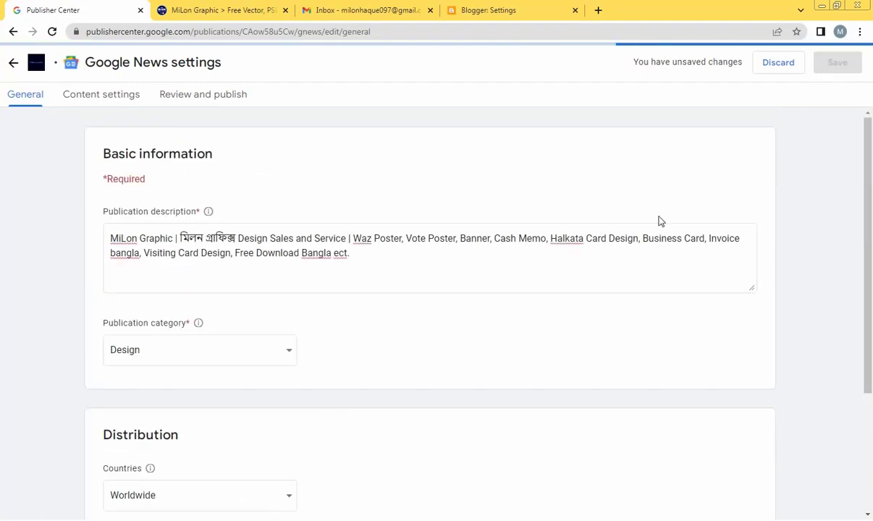
scroll(453, 283, "down", 3)
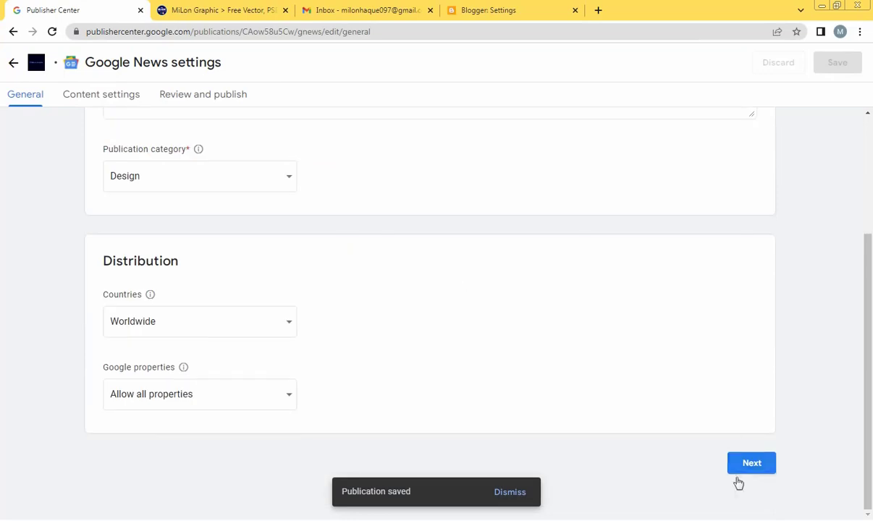
Continue to the Google News content settings and start a new Feed section for the publication.
left_click(752, 466)
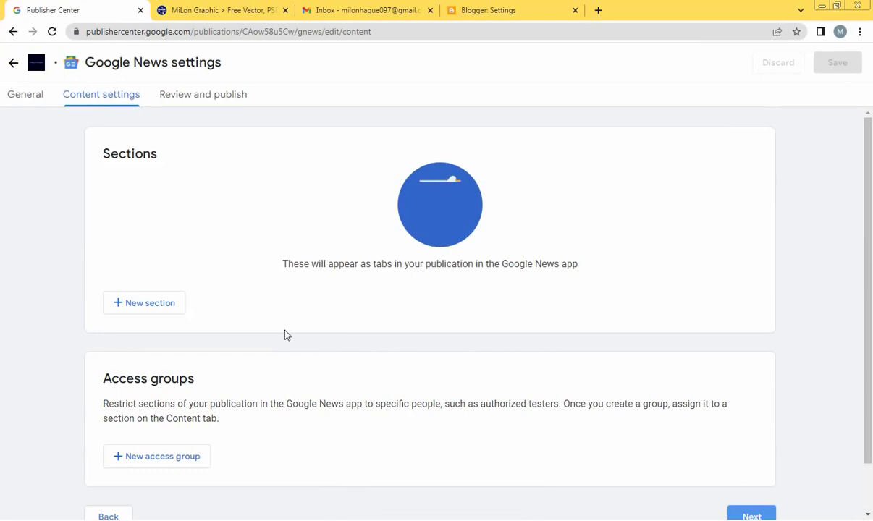
scroll(217, 355, "down", 1)
scroll(333, 300, "up", 1)
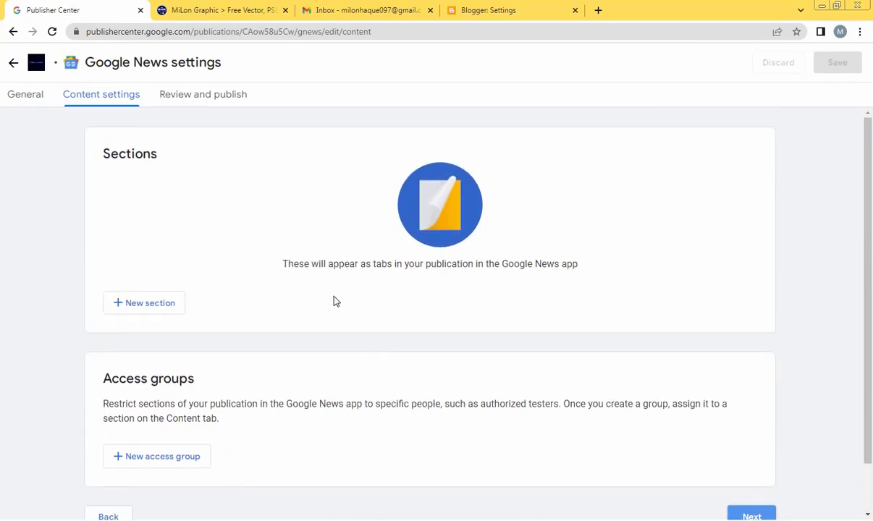
scroll(362, 334, "down", 1)
scroll(366, 306, "up", 1)
left_click(159, 309)
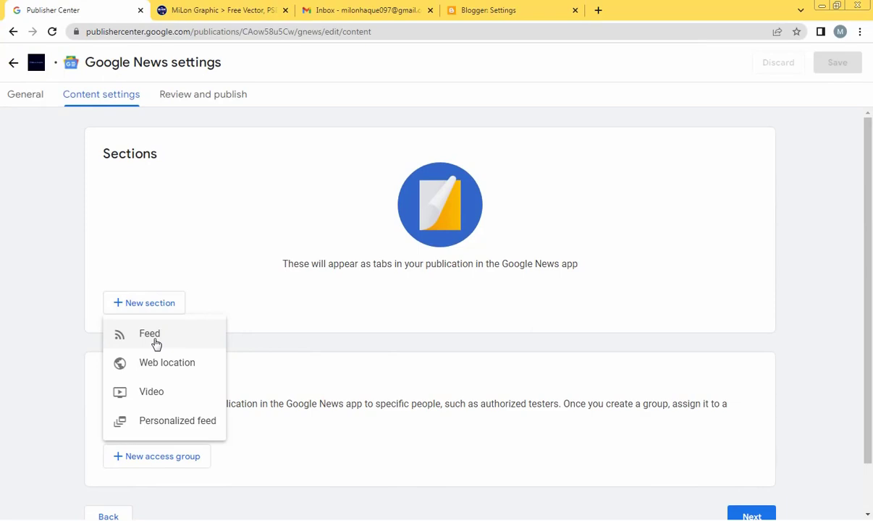
left_click(154, 335)
left_click(199, 217)
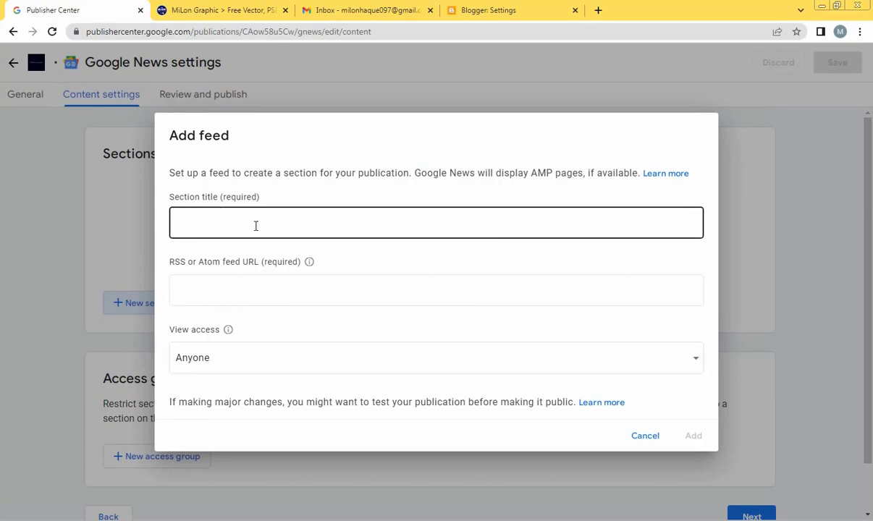
left_click(235, 225)
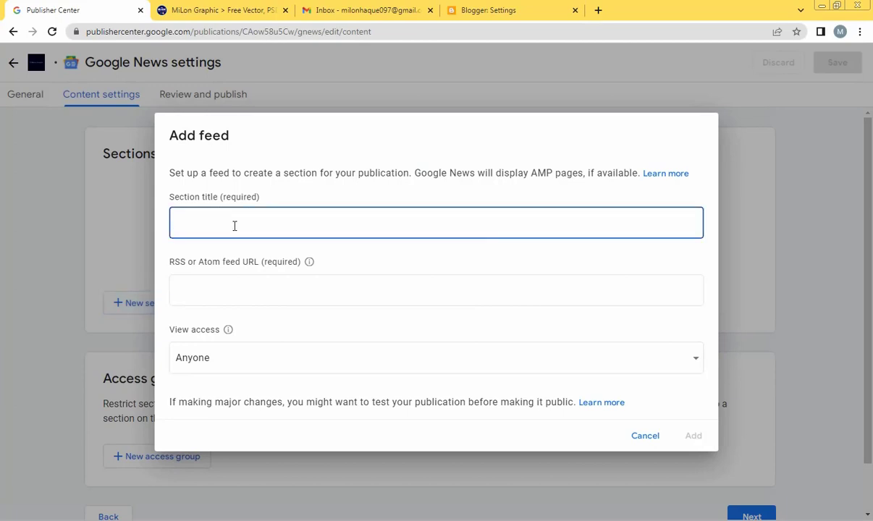
Copy "milongraphic" from the website's address and paste it as the feed's section title in Publisher Center.
left_click(213, 9)
left_click(152, 32)
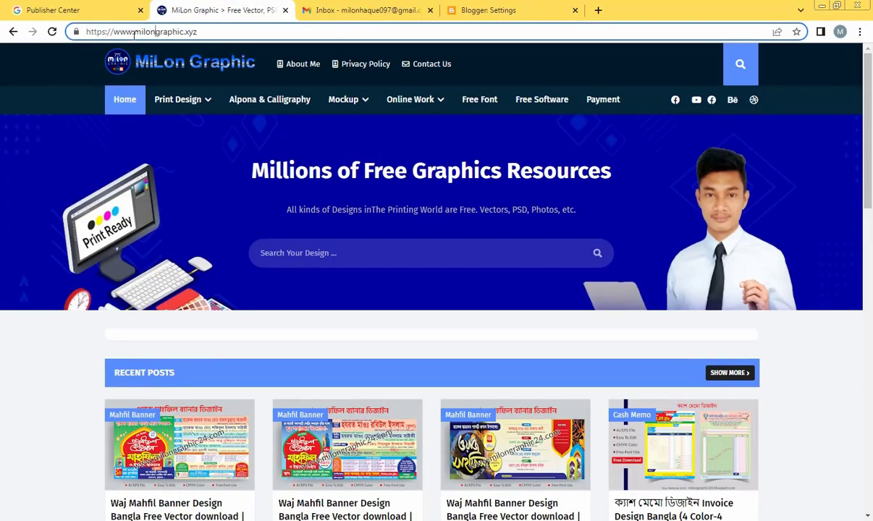
left_click_drag(136, 34, 184, 34)
key("ctrl+c")
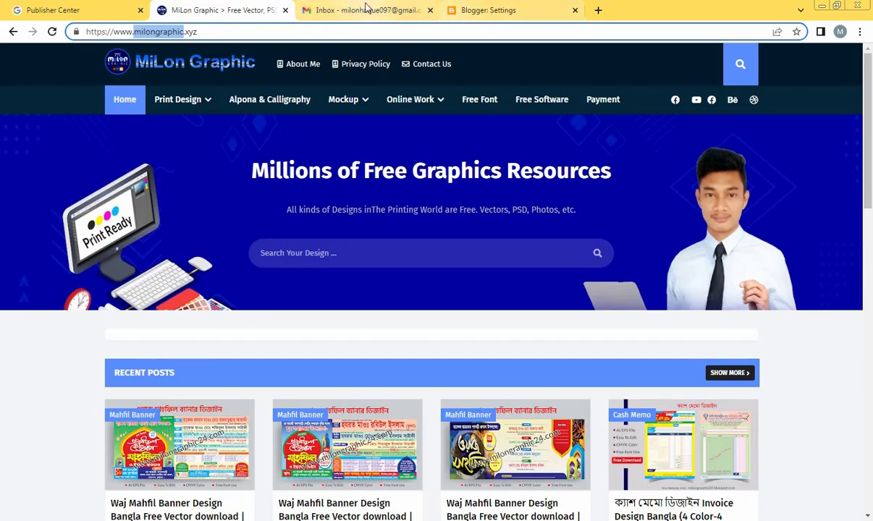
left_click(489, 12)
left_click(53, 10)
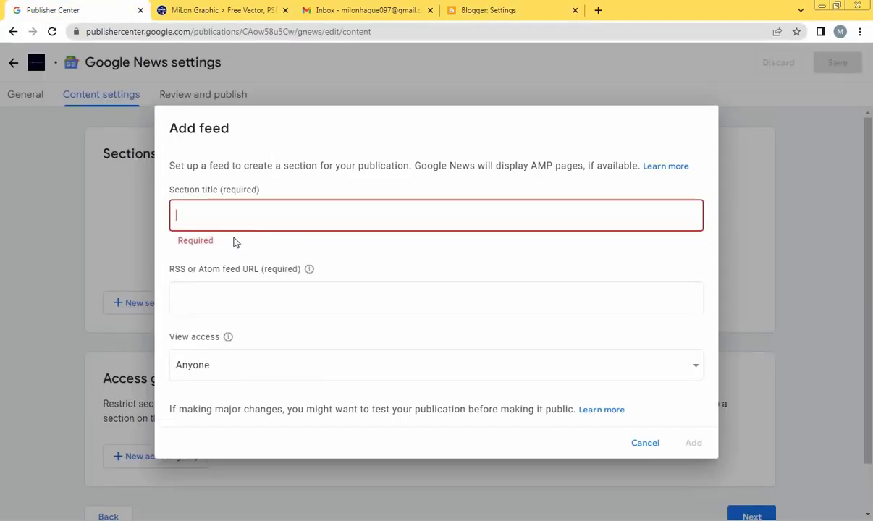
key("ctrl+v")
Correct the capitalization and spacing of the section title so it reads "MiLon Graphic".
left_click_drag(182, 223, 174, 226)
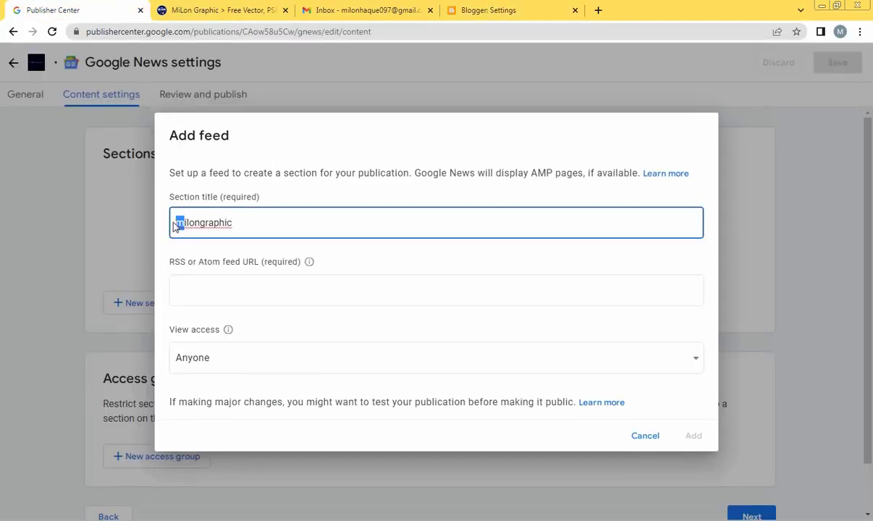
type("M")
key("Right")
key("Delete")
type("L")
key("Right")
key("Right")
type("G")
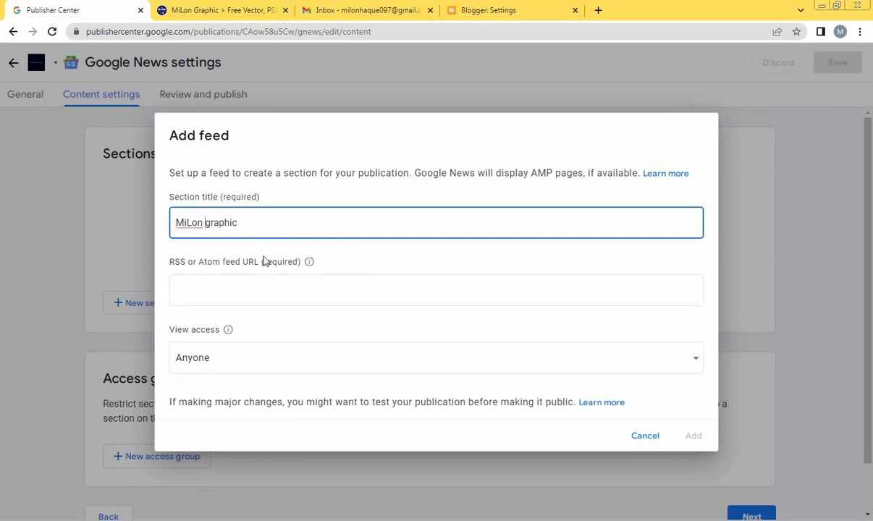
key("Delete")
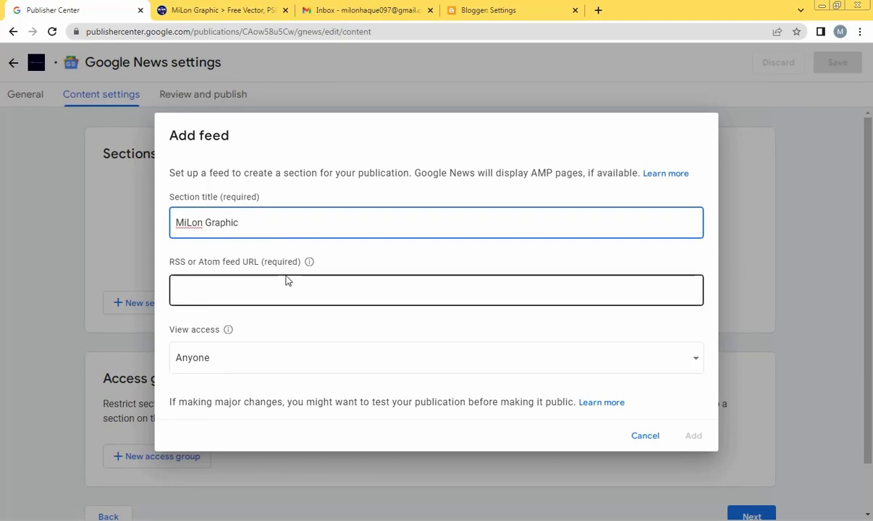
Search Google for FeedBurner in a new browser tab and open the Google FeedBurner site.
left_click(224, 293)
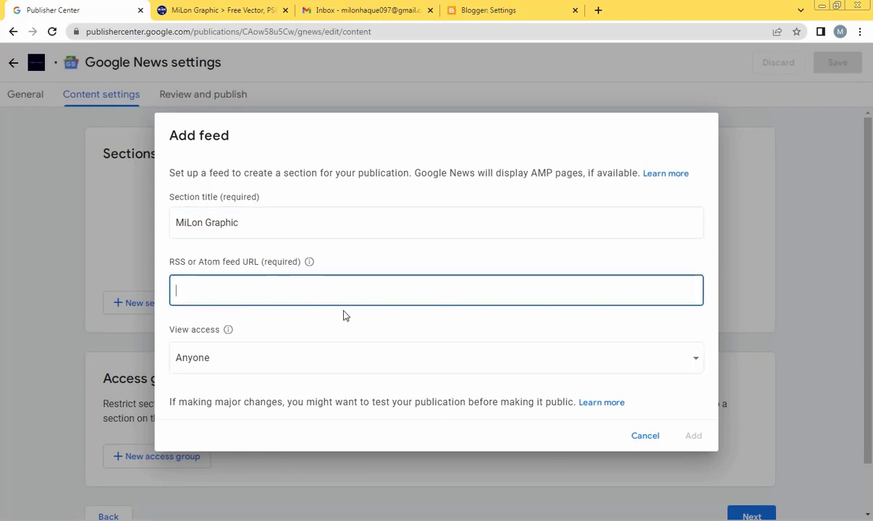
left_click(599, 11)
type("go")
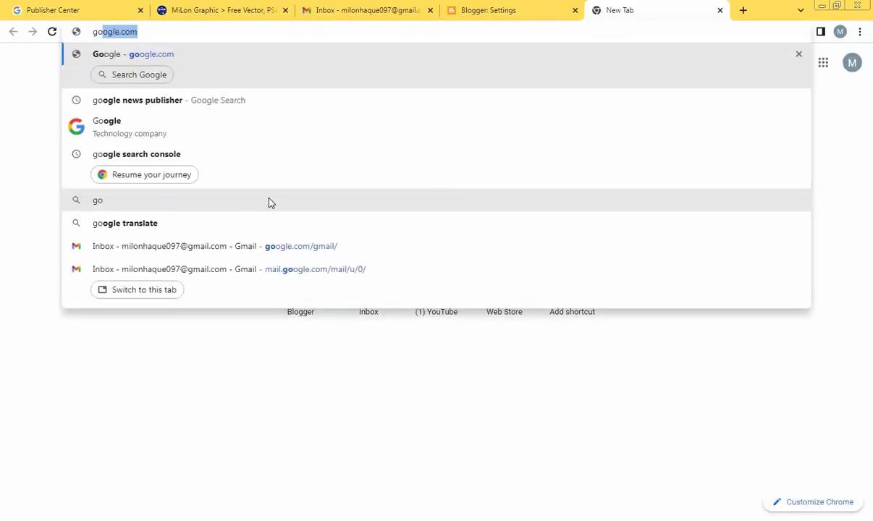
key("Return")
left_click(319, 237)
type("feed")
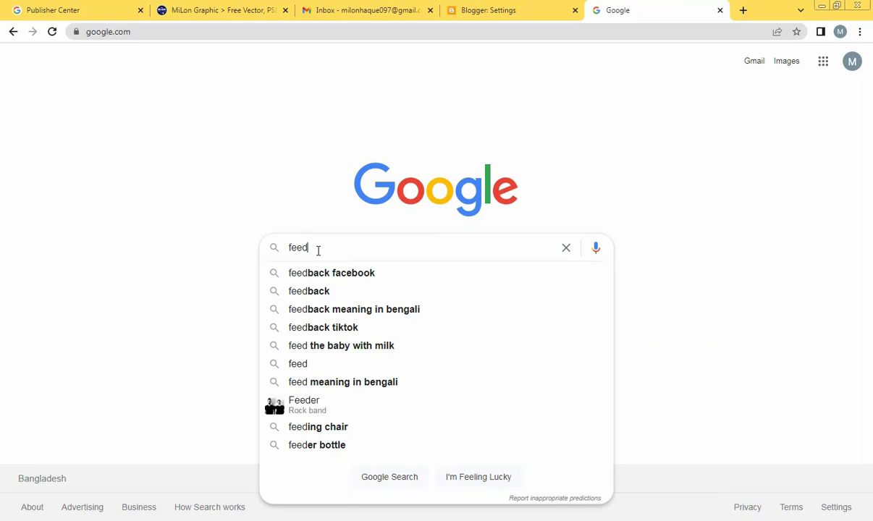
type("bu")
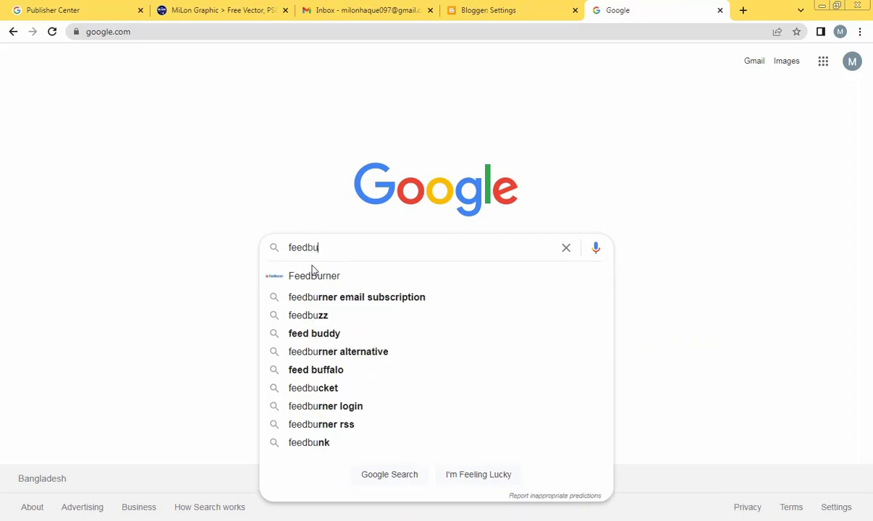
left_click(312, 275)
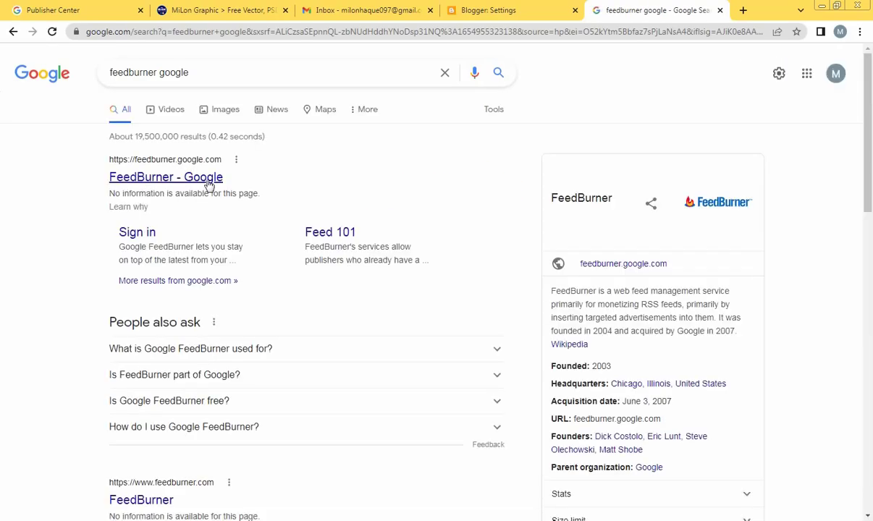
left_click(144, 181)
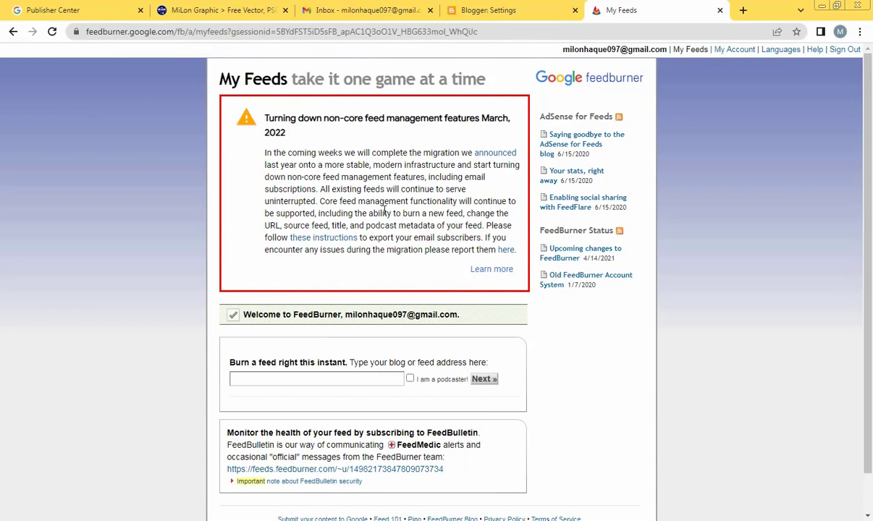
left_click(322, 379)
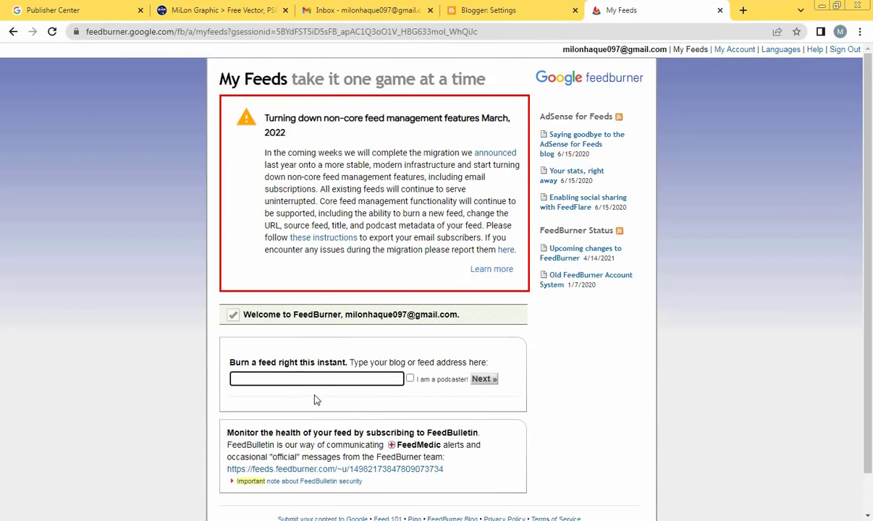
left_click(205, 11)
left_click(148, 33)
key("ctrl+c")
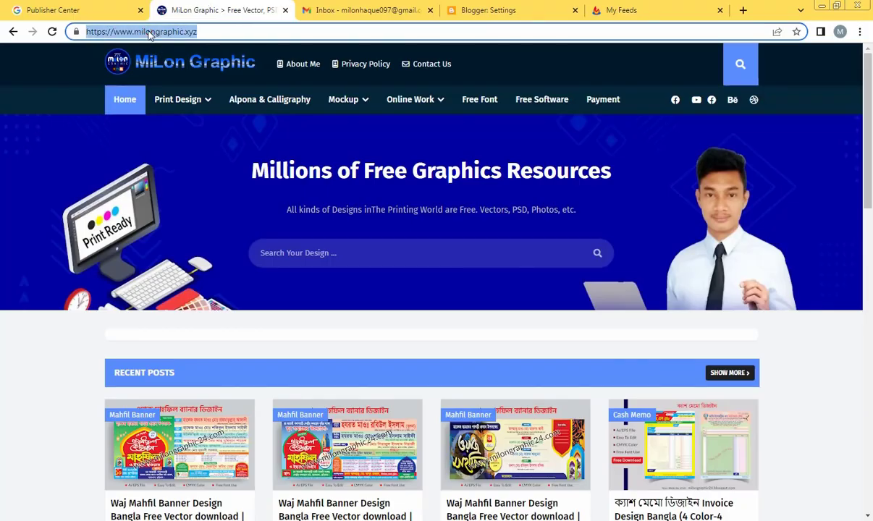
left_click(622, 12)
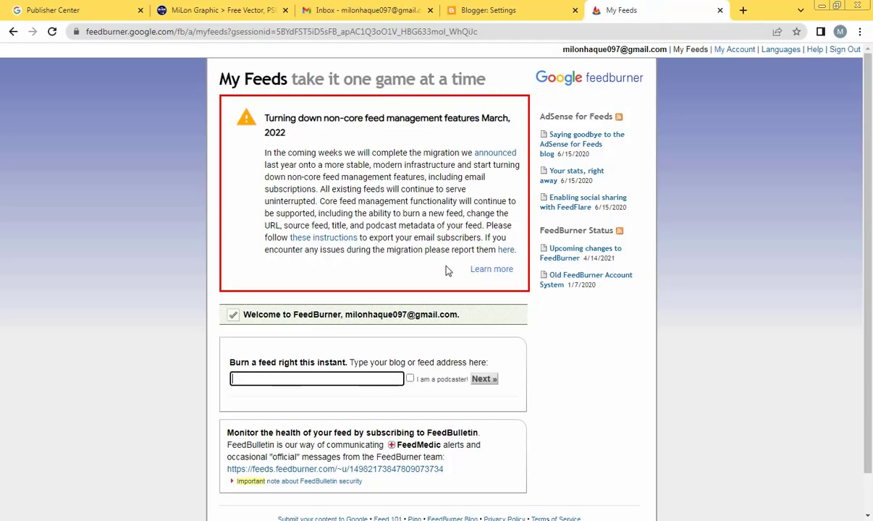
key("ctrl+v")
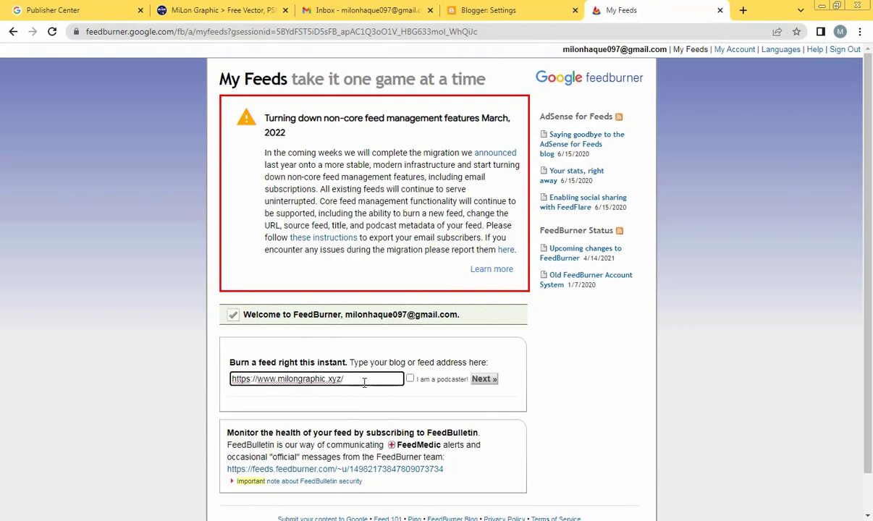
key("BackSpace")
scroll(477, 396, "down", 1)
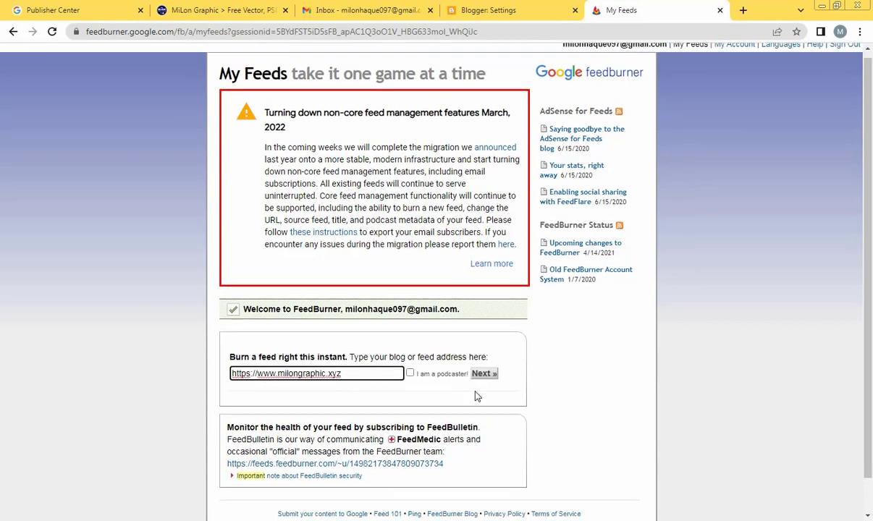
scroll(476, 396, "down", 1)
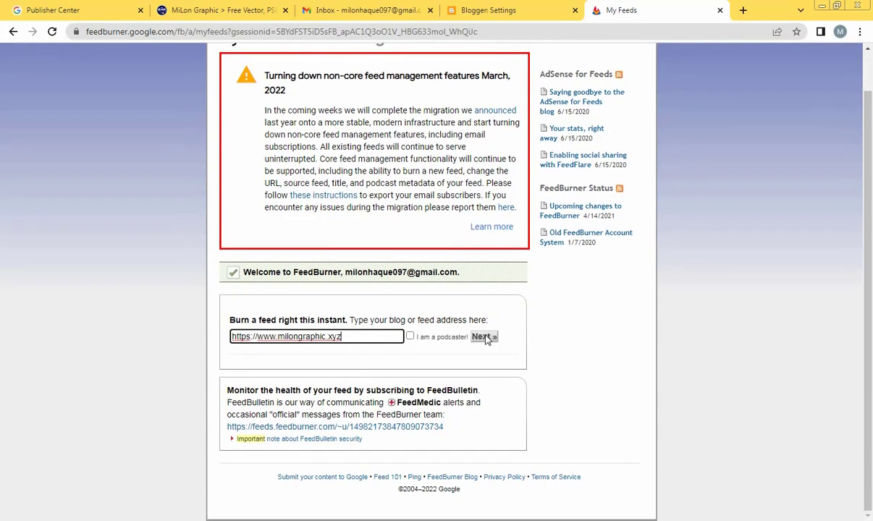
left_click(483, 336)
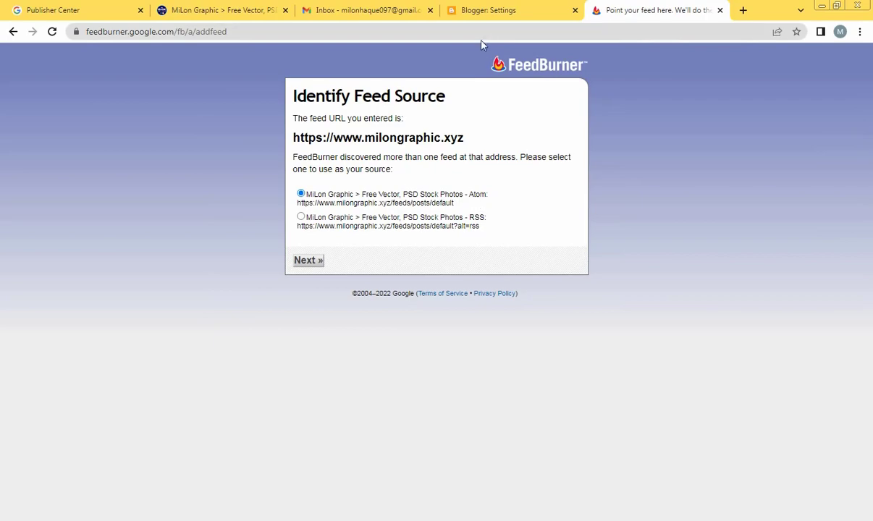
left_click(480, 11)
left_click(347, 12)
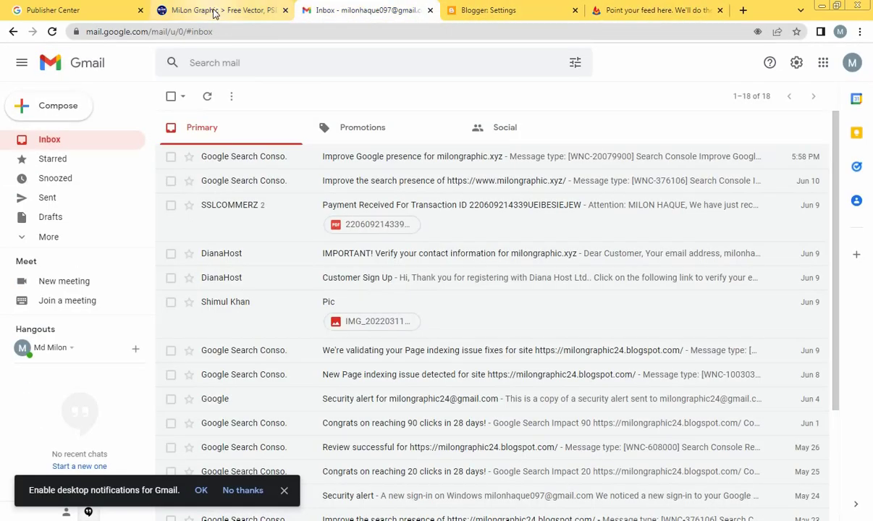
left_click(214, 11)
left_click(79, 13)
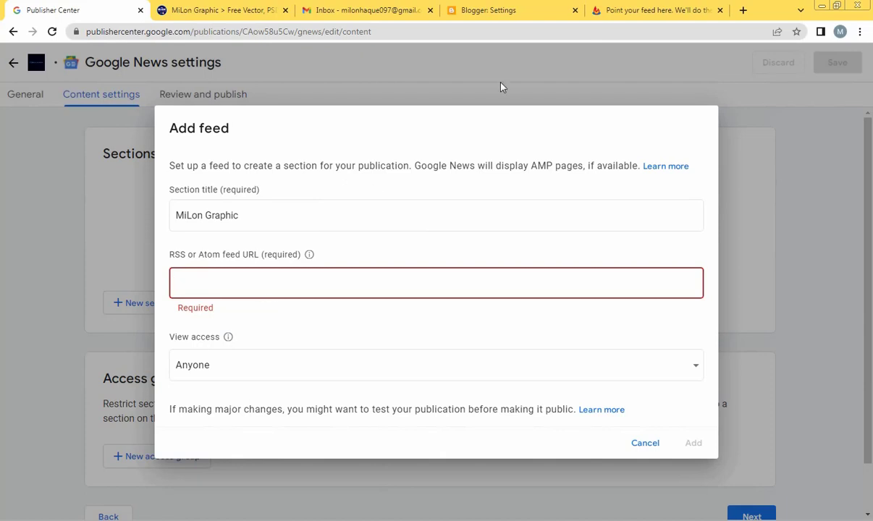
left_click(624, 16)
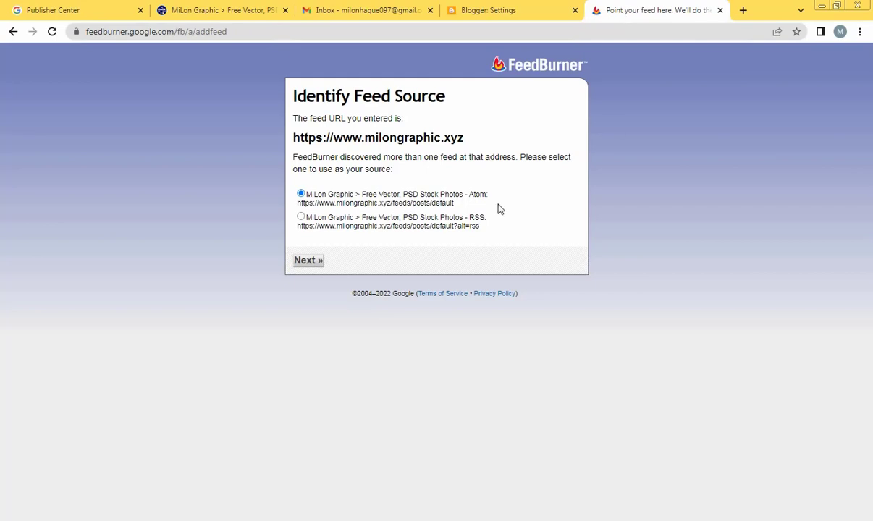
Choose the MiLon Graphic RSS feed as the FeedBurner source and submit it.
left_click(300, 218)
left_click(310, 265)
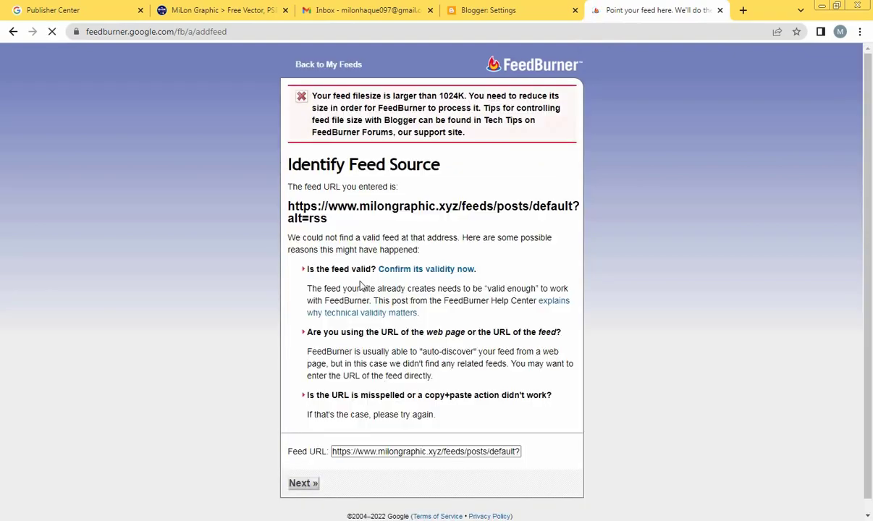
scroll(385, 317, "down", 1)
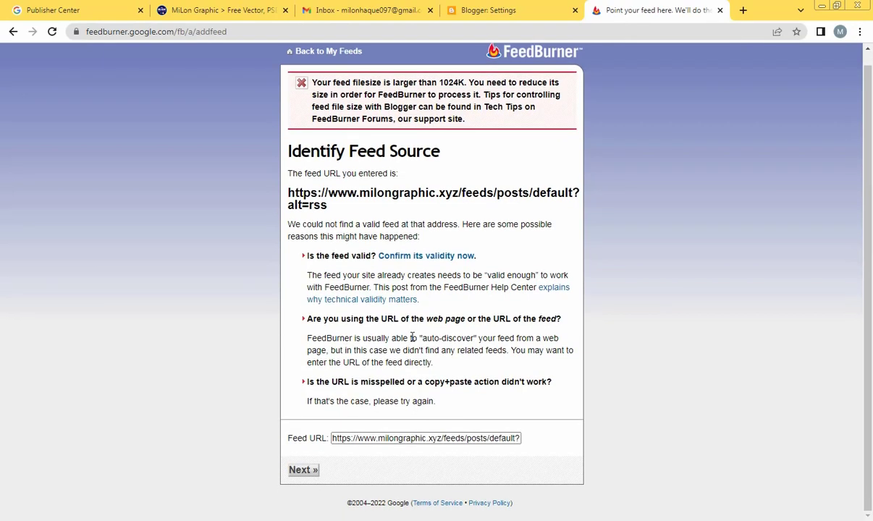
Try to resubmit the RSS feed URL to FeedBurner.
left_click(408, 441)
left_click_drag(289, 193, 331, 205)
left_click(319, 200)
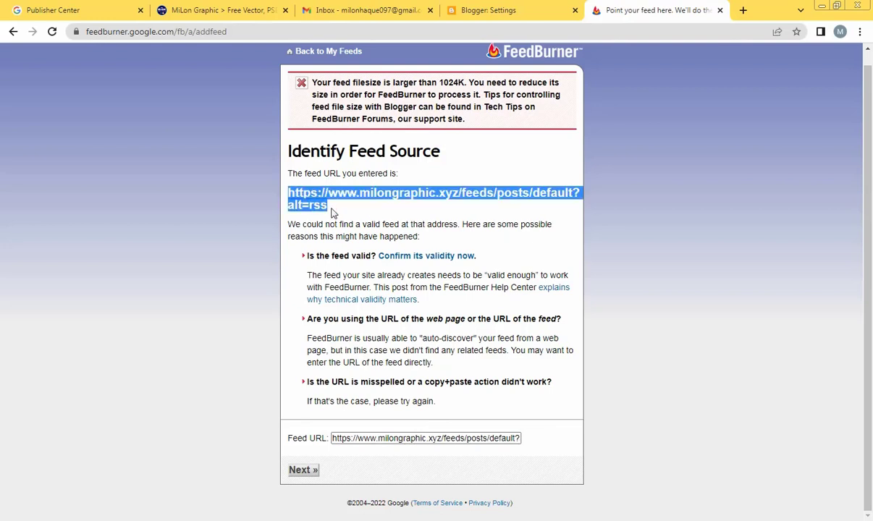
left_click(352, 375)
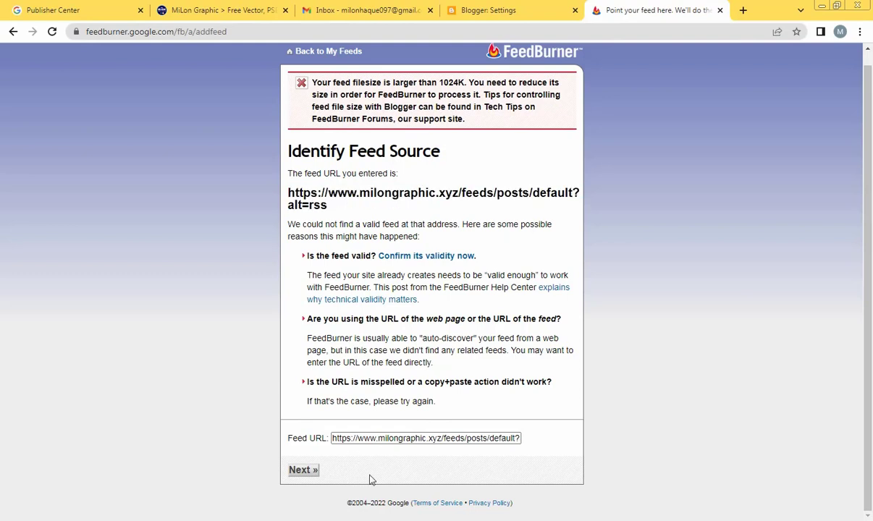
left_click(305, 475)
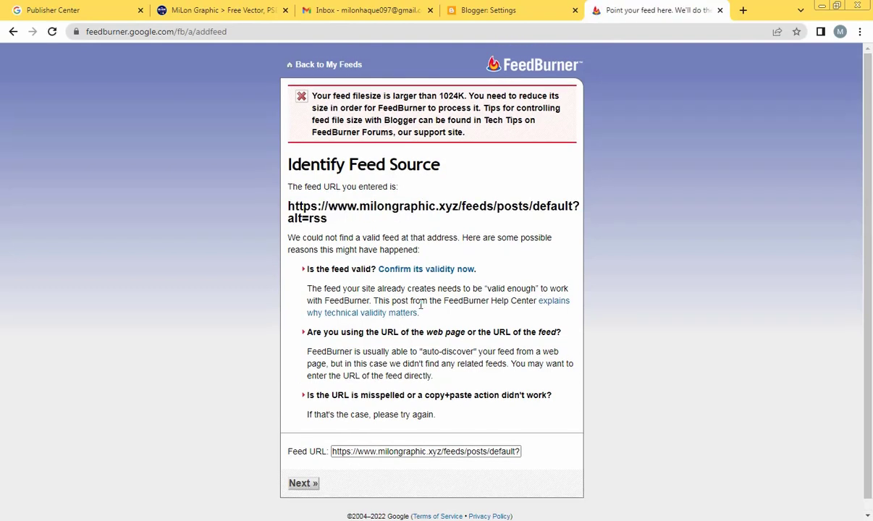
left_click(307, 483)
left_click_drag(290, 206, 322, 220)
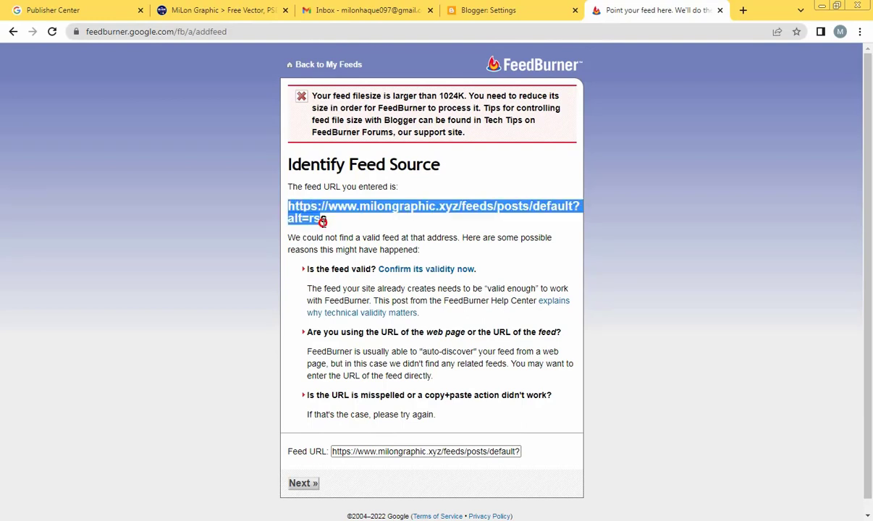
right_click(339, 222)
left_click(357, 227)
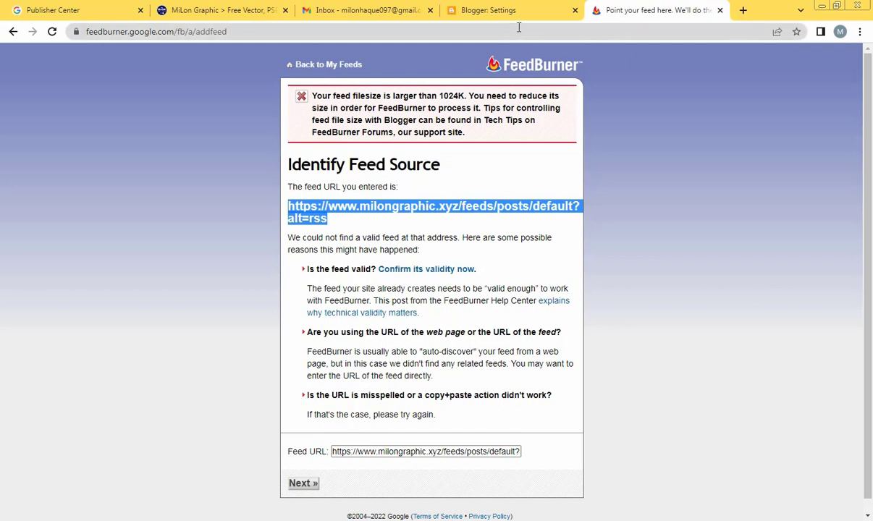
left_click(66, 8)
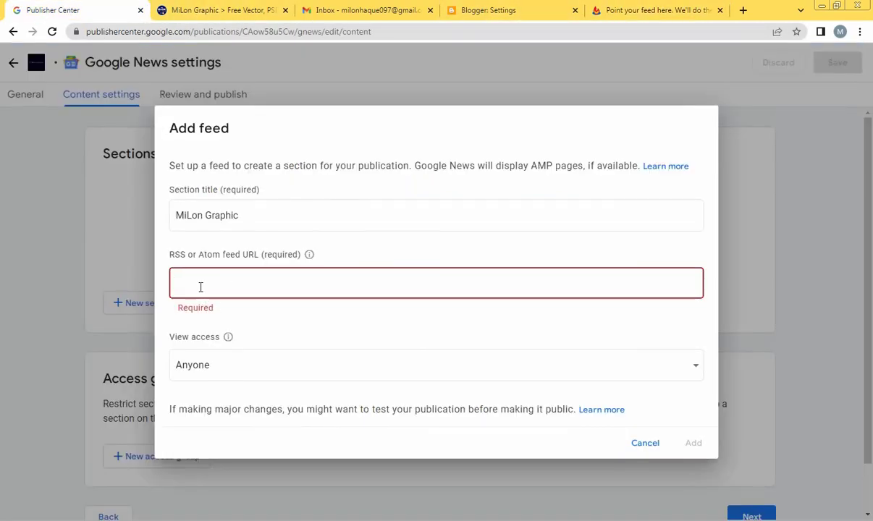
key("ctrl+v")
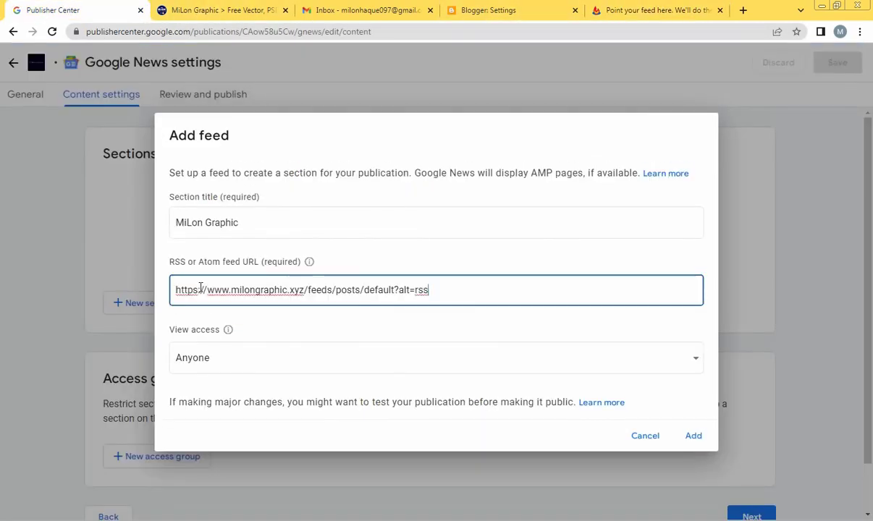
Add the MiLon Graphic feed section to the publication and save the Google News content settings.
left_click(496, 309)
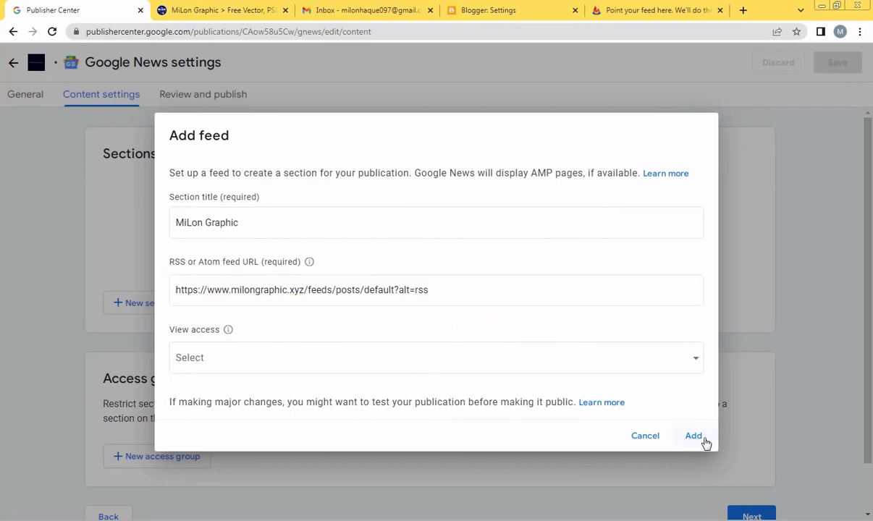
left_click(700, 438)
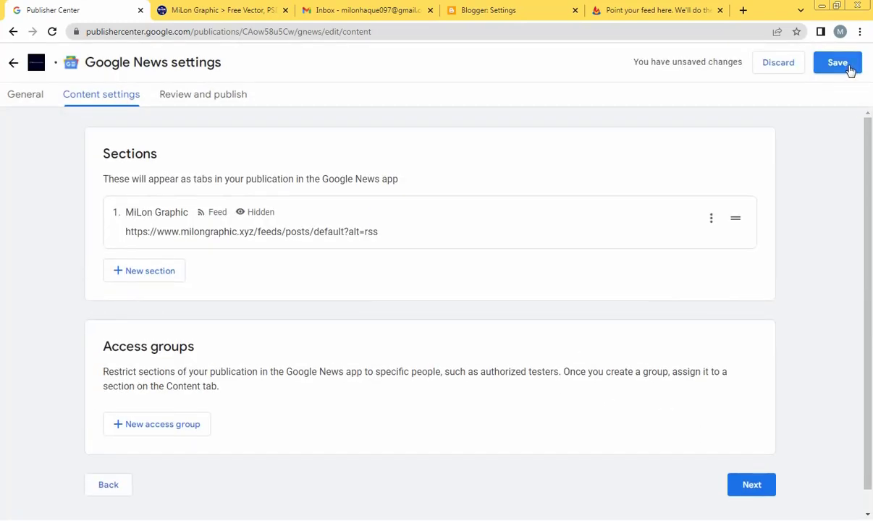
left_click(849, 68)
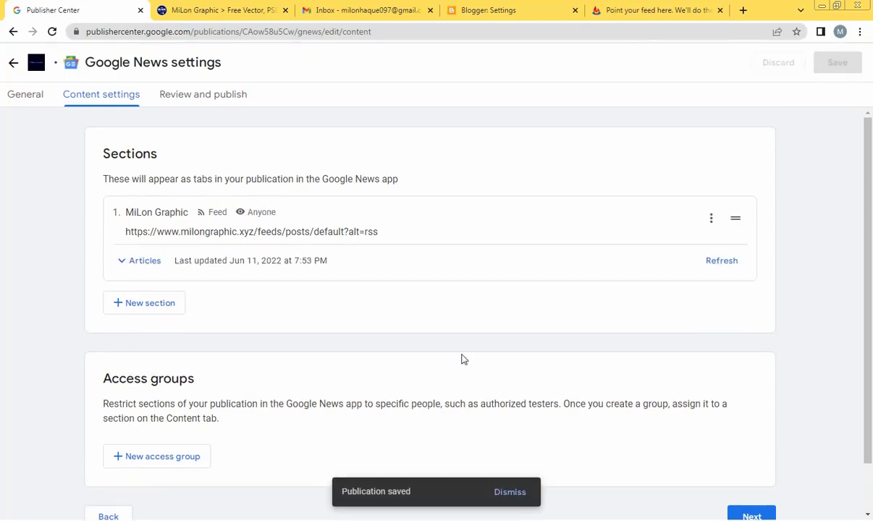
Examine the publication's Google News publishing status, outstanding issues and content preview.
scroll(595, 405, "down", 1)
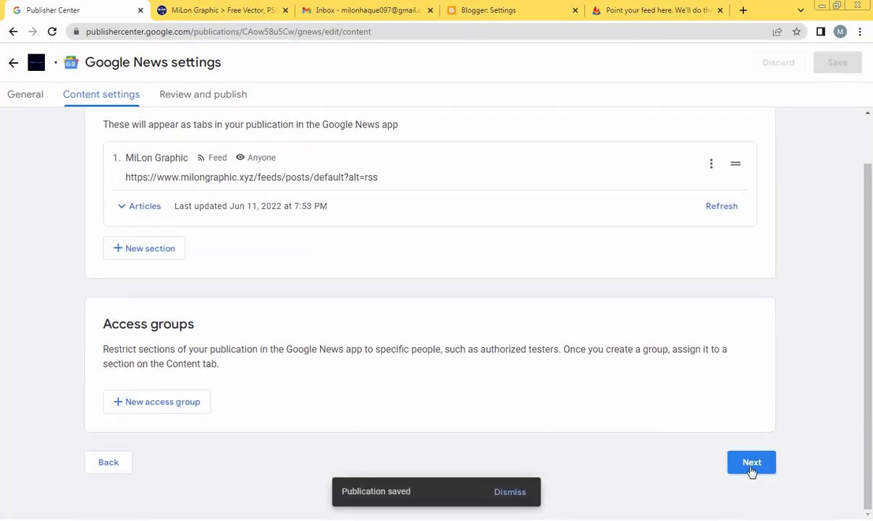
left_click(750, 467)
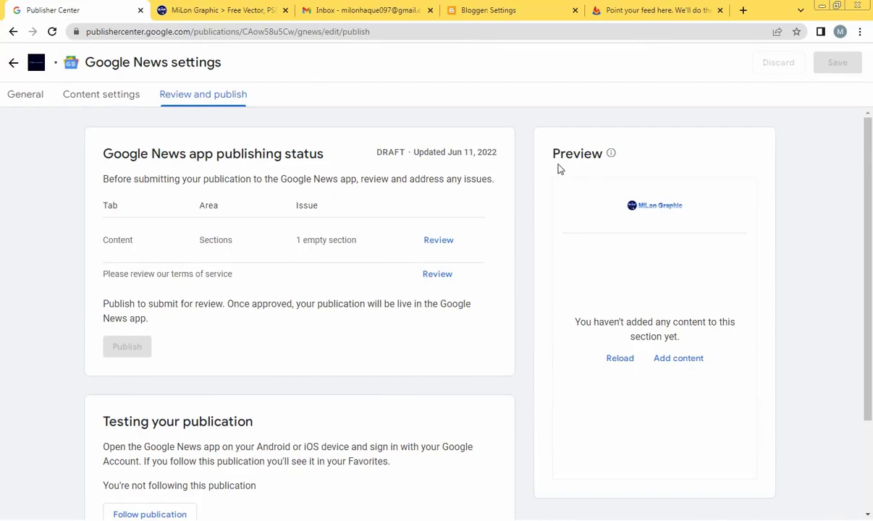
scroll(610, 294, "down", 2)
scroll(623, 275, "up", 2)
scroll(662, 241, "down", 2)
scroll(655, 275, "up", 2)
left_click(116, 97)
left_click(200, 101)
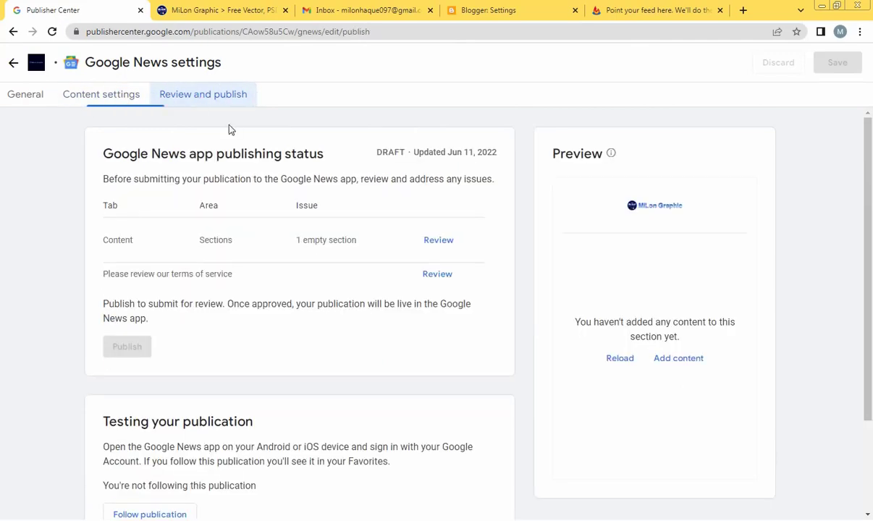
Refresh the MiLon Graphic feed section and reload the publication preview.
left_click(80, 97)
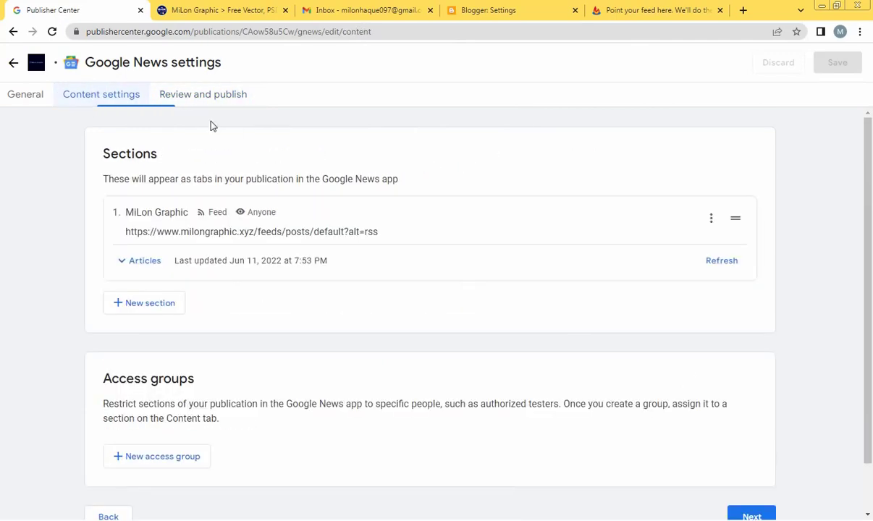
left_click(718, 261)
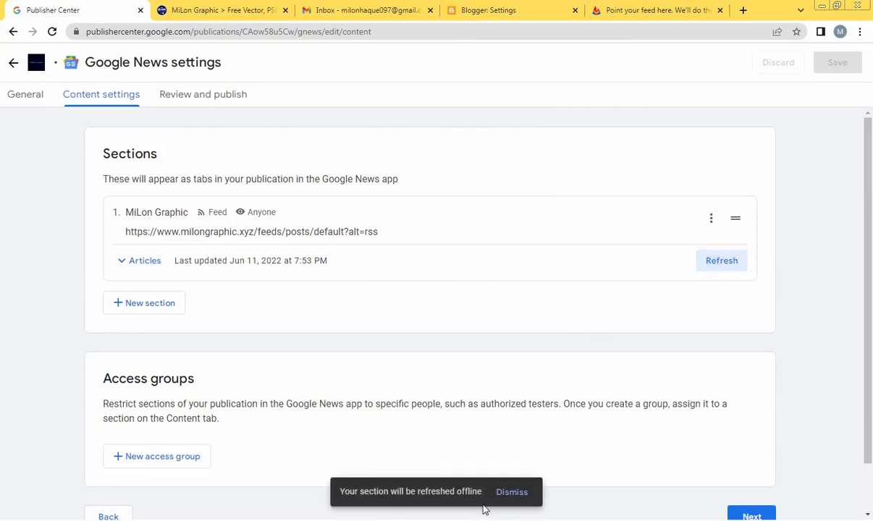
left_click(206, 97)
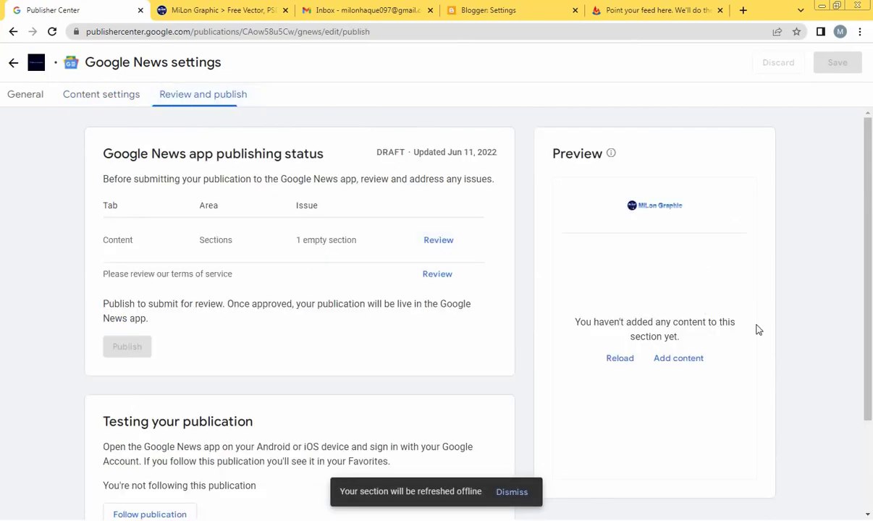
left_click(622, 362)
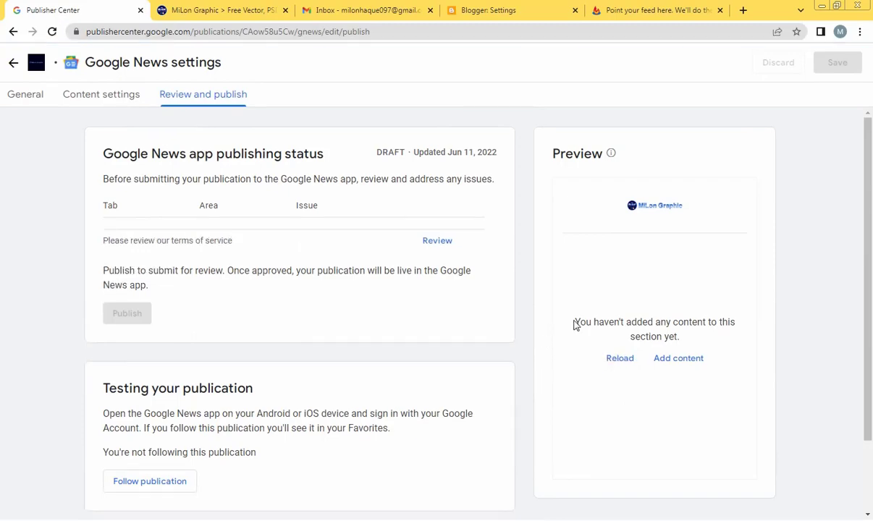
Follow the MiLon Graphic publication for testing in the Google News app.
scroll(666, 289, "down", 2)
scroll(471, 290, "up", 2)
scroll(471, 282, "down", 2)
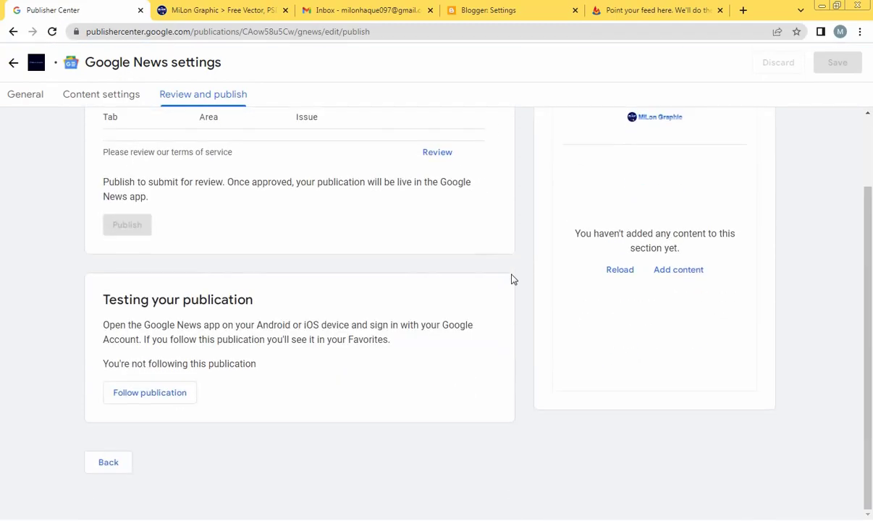
scroll(565, 319, "up", 2)
scroll(319, 317, "down", 2)
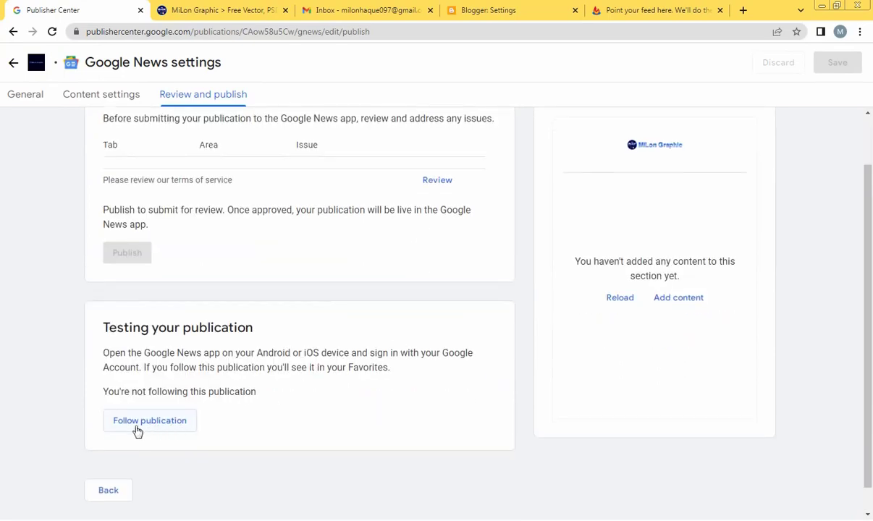
left_click(164, 428)
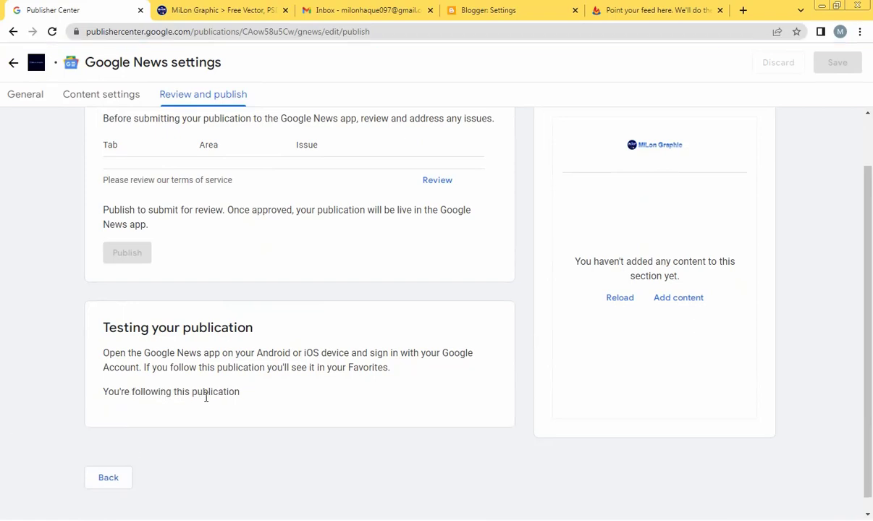
Check the feed section and look through the articles in the publication preview.
scroll(206, 398, "up", 1)
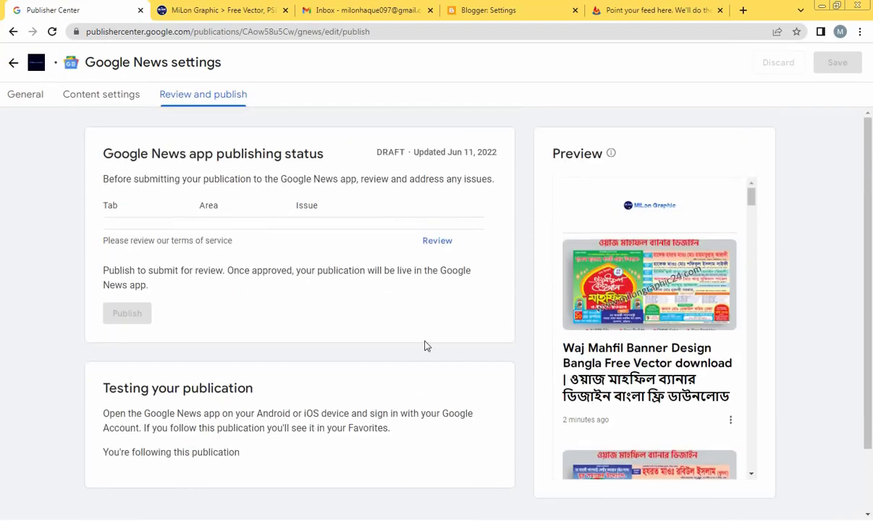
left_click(102, 97)
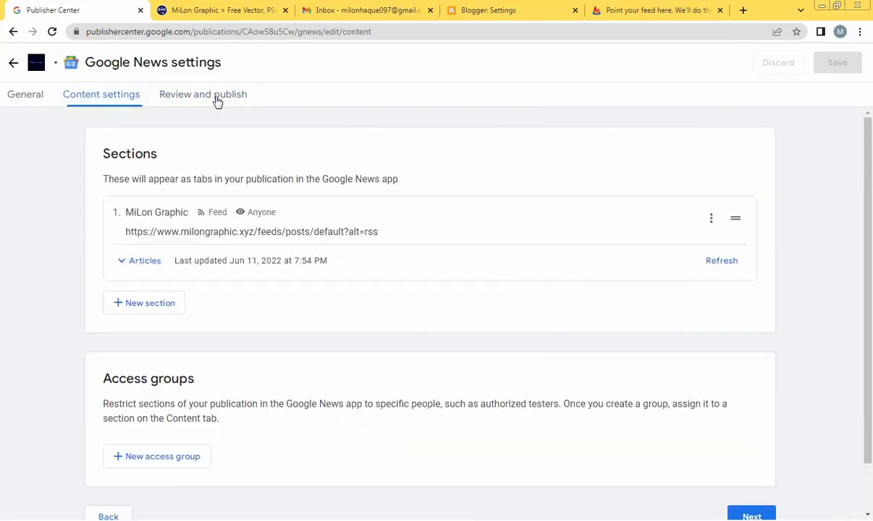
left_click(217, 100)
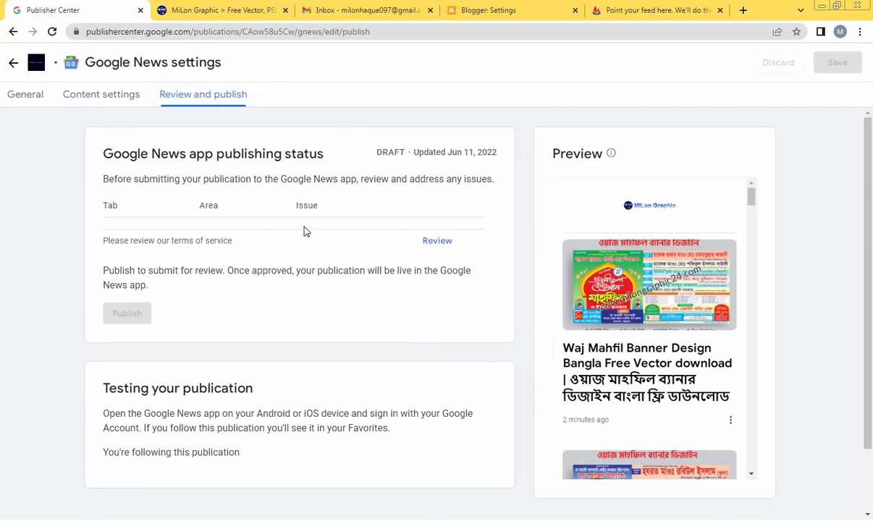
scroll(641, 313, "down", 3)
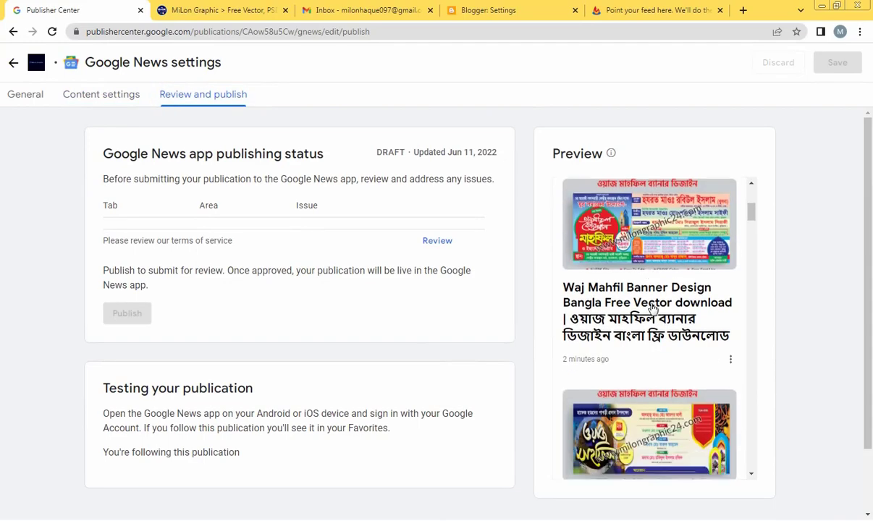
scroll(655, 319, "down", 5)
scroll(656, 333, "down", 2)
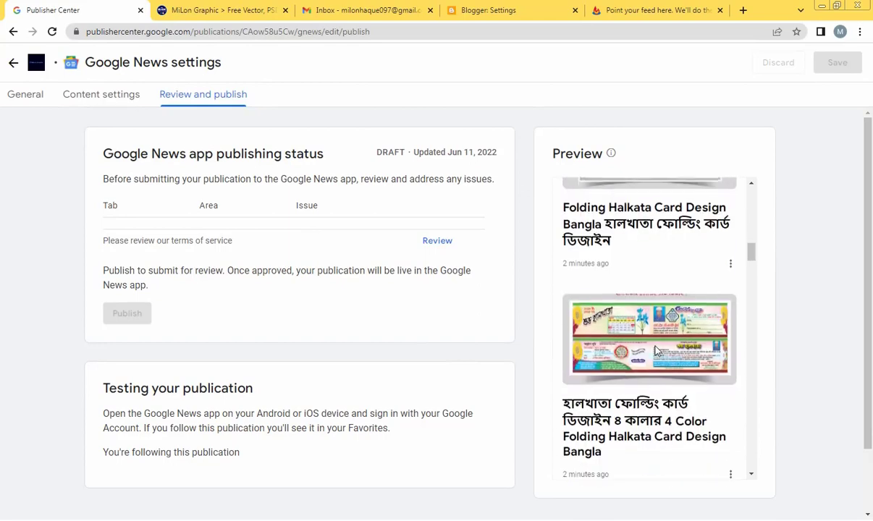
scroll(656, 354, "down", 6)
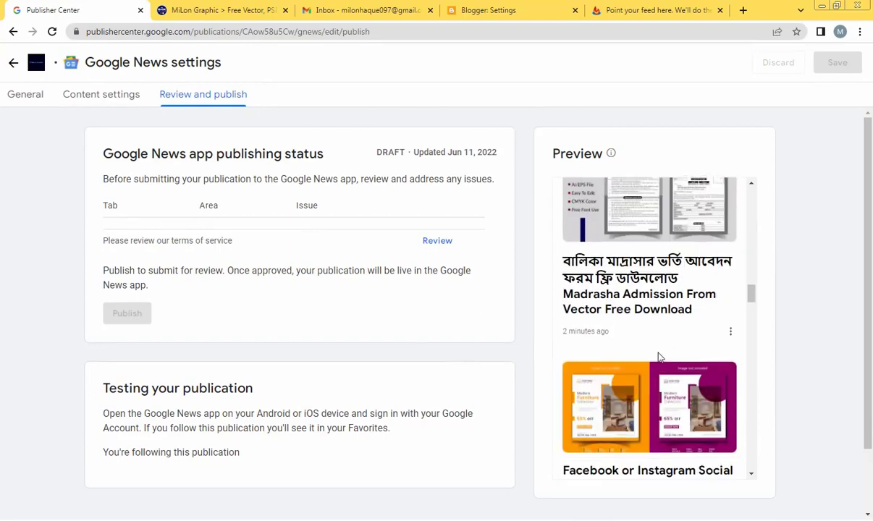
scroll(659, 357, "down", 4)
scroll(659, 357, "down", 4)
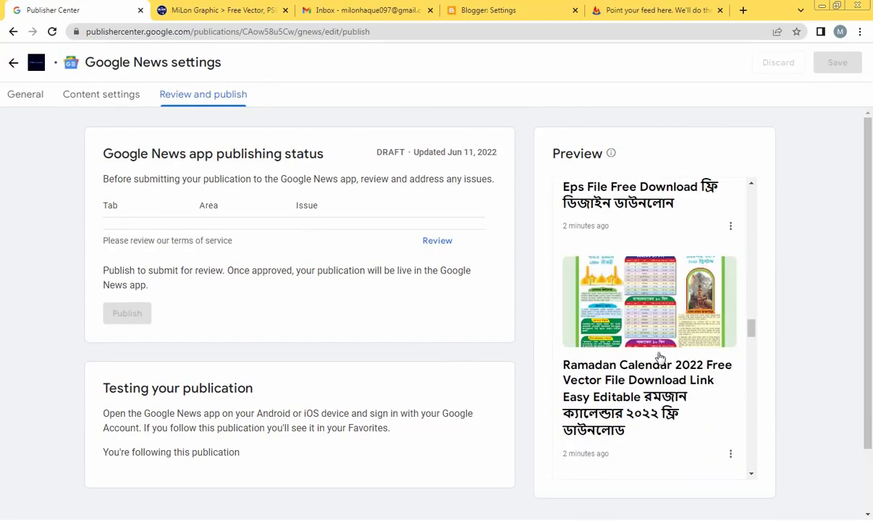
scroll(660, 358, "down", 8)
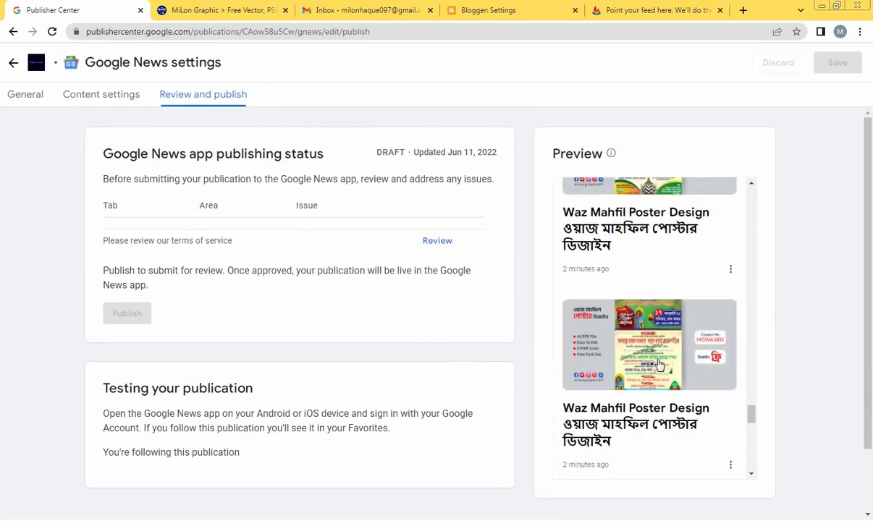
scroll(659, 365, "down", 8)
scroll(671, 368, "up", 3)
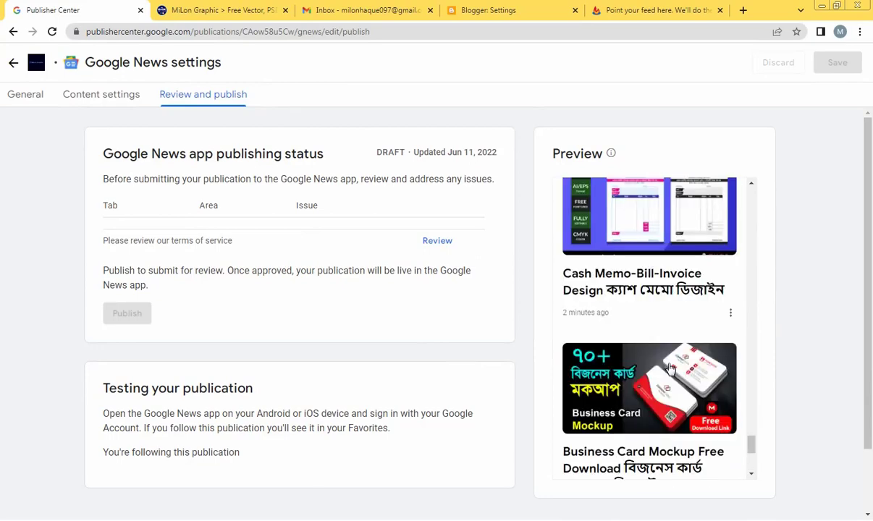
scroll(671, 368, "up", 5)
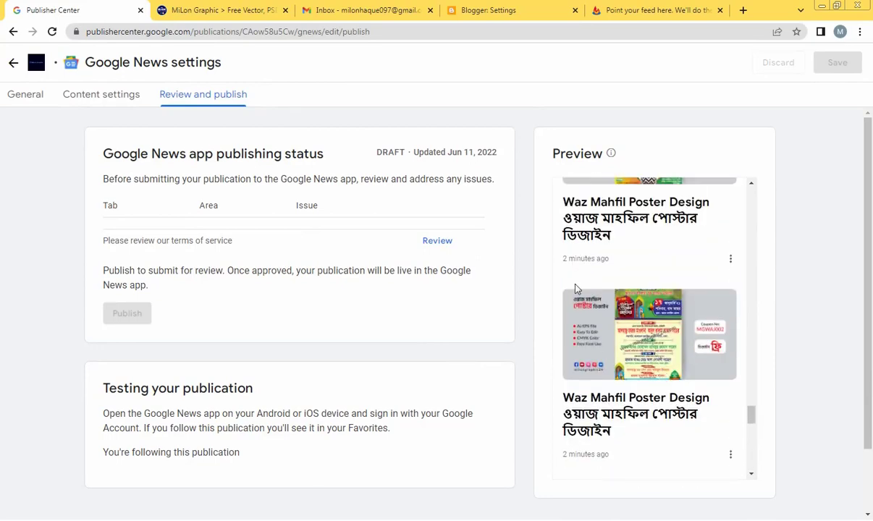
scroll(588, 289, "down", 3)
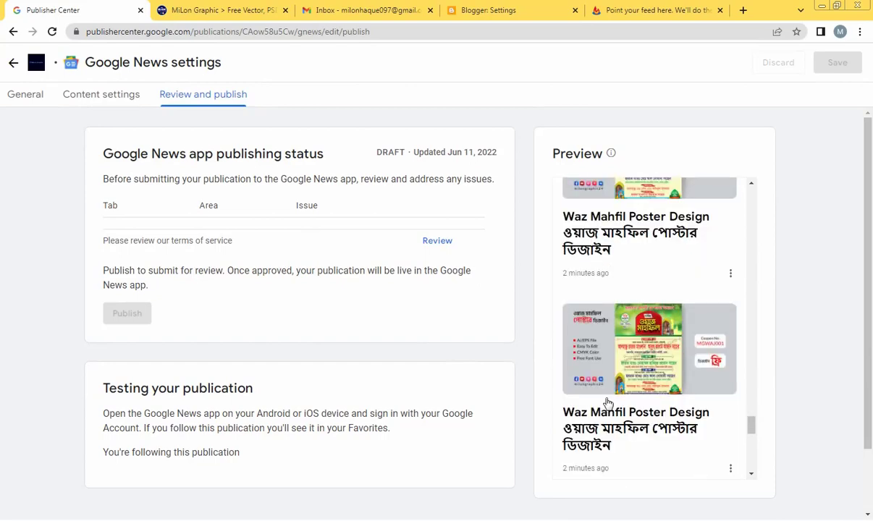
scroll(596, 453, "down", 6)
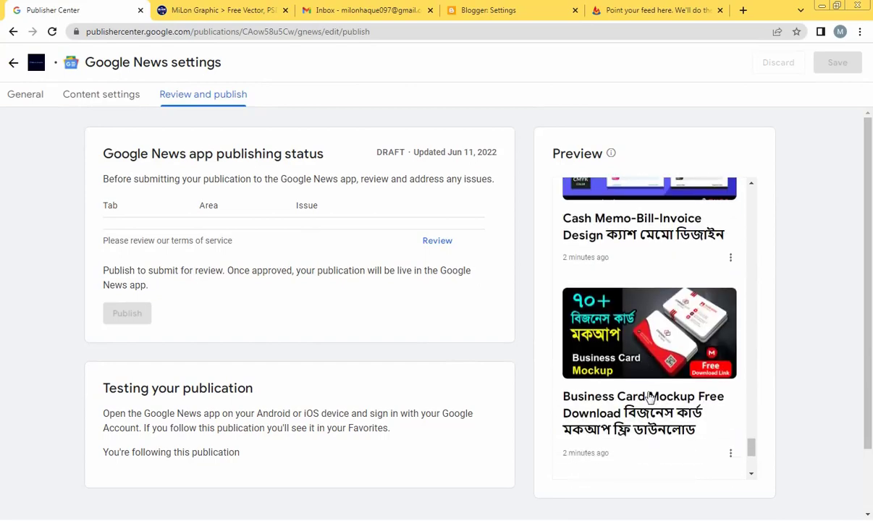
scroll(649, 397, "down", 2)
scroll(644, 323, "up", 5)
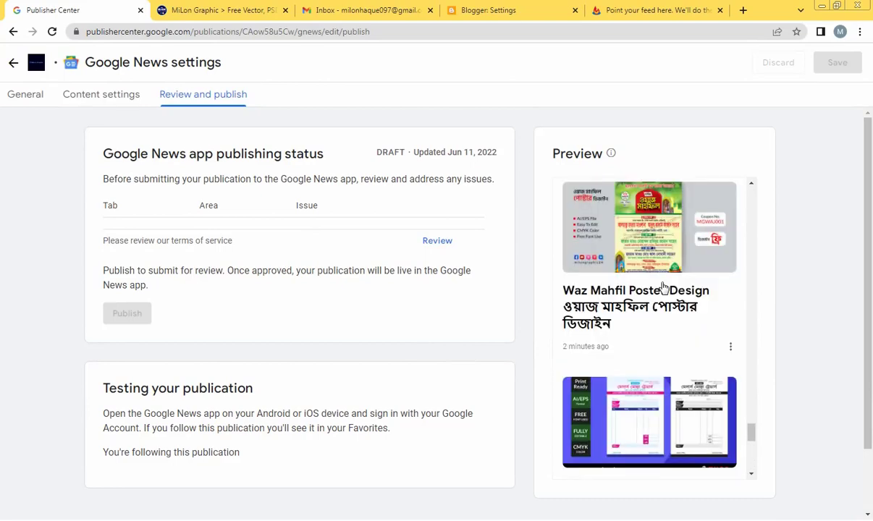
scroll(644, 324, "down", 5)
scroll(559, 314, "up", 3)
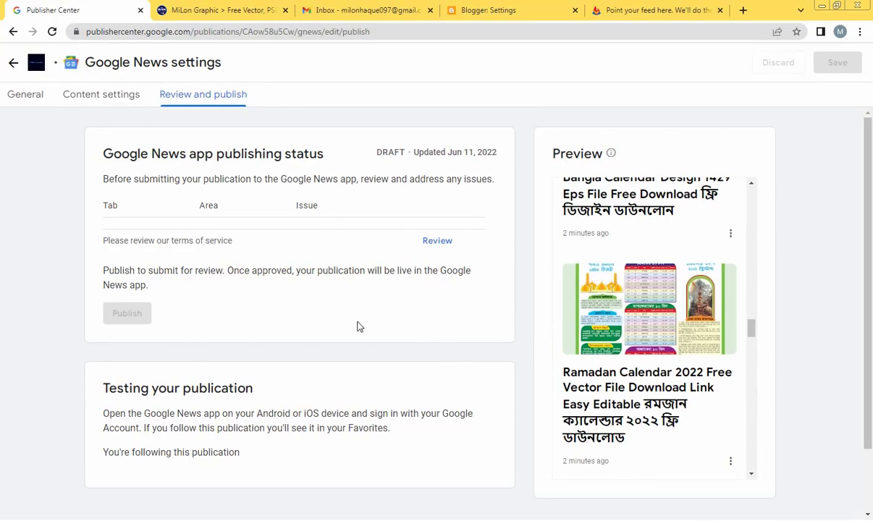
Open the Google News terms of service for review and enter MiLon Graphic as the name.
left_click(437, 241)
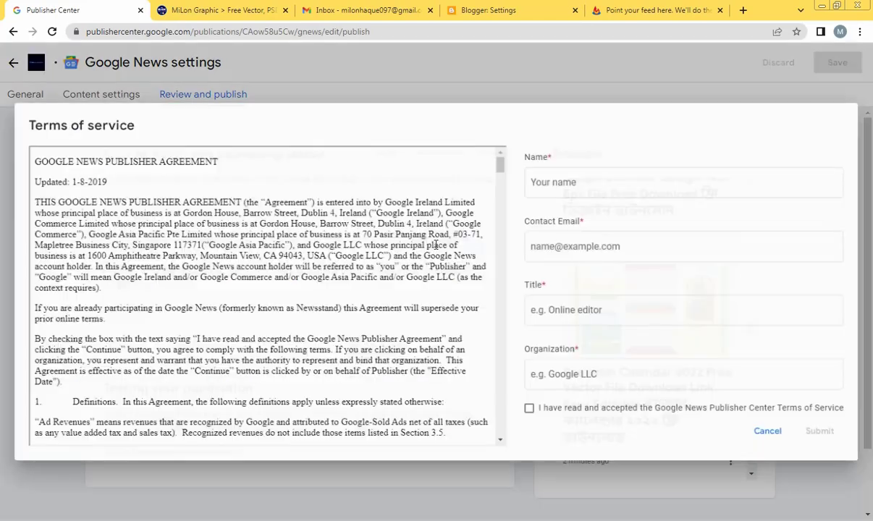
left_click(572, 184)
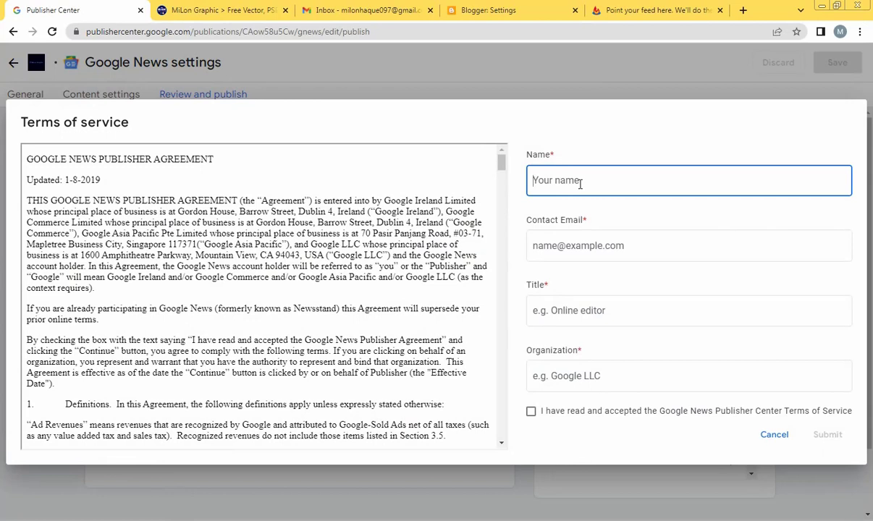
left_click(623, 245)
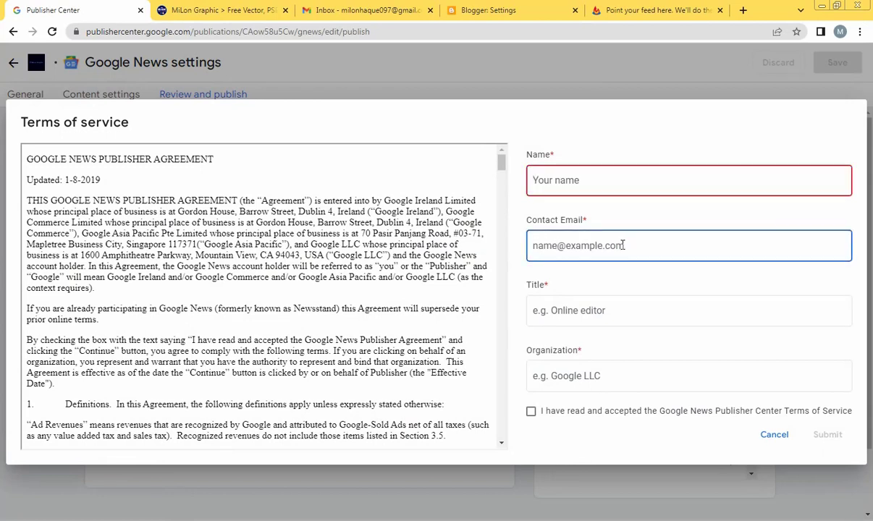
left_click(568, 310)
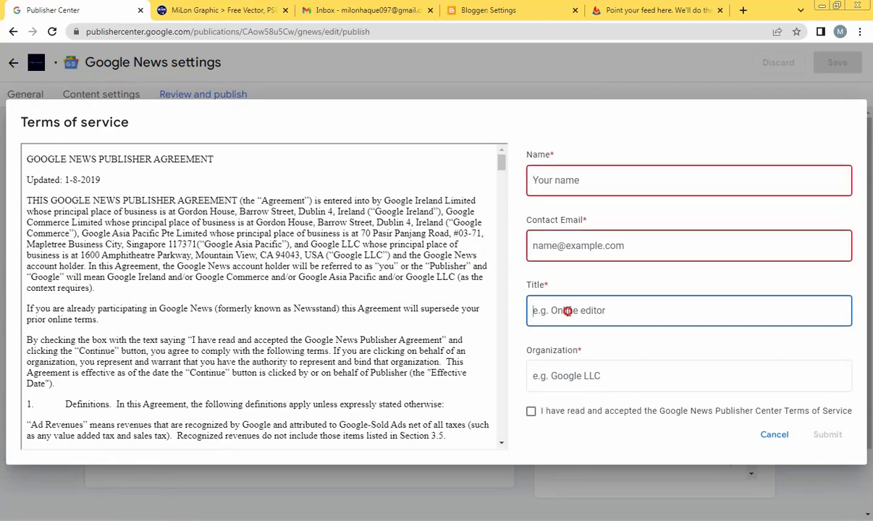
left_click(564, 183)
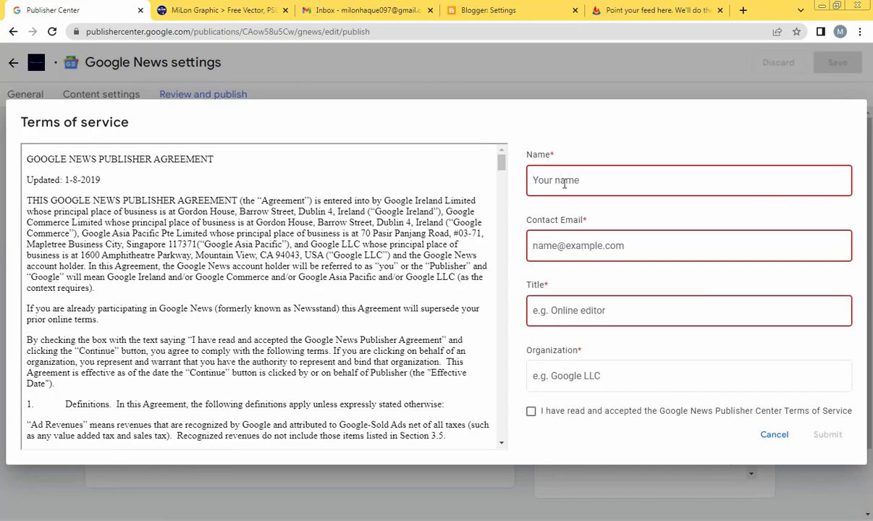
type("M")
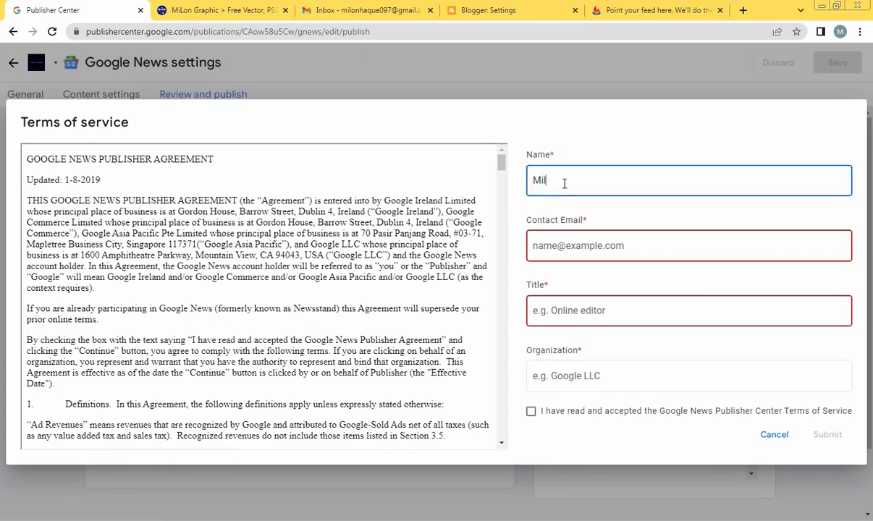
type("iLoN Graphic")
Copy the account's e-mail address from Gmail and enter it as the contact e-mail in the terms of service form.
left_click(570, 246)
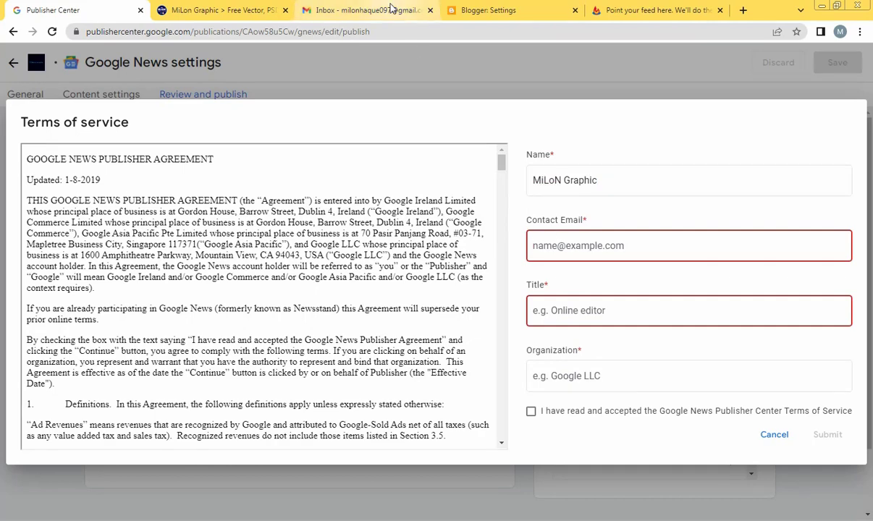
left_click(362, 10)
left_click(852, 62)
triple_click(746, 172)
key("ctrl+c")
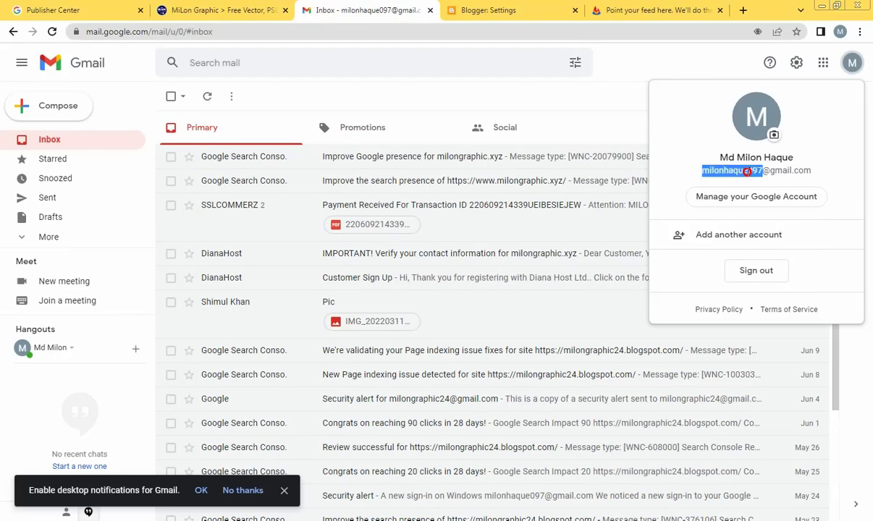
left_click(627, 16)
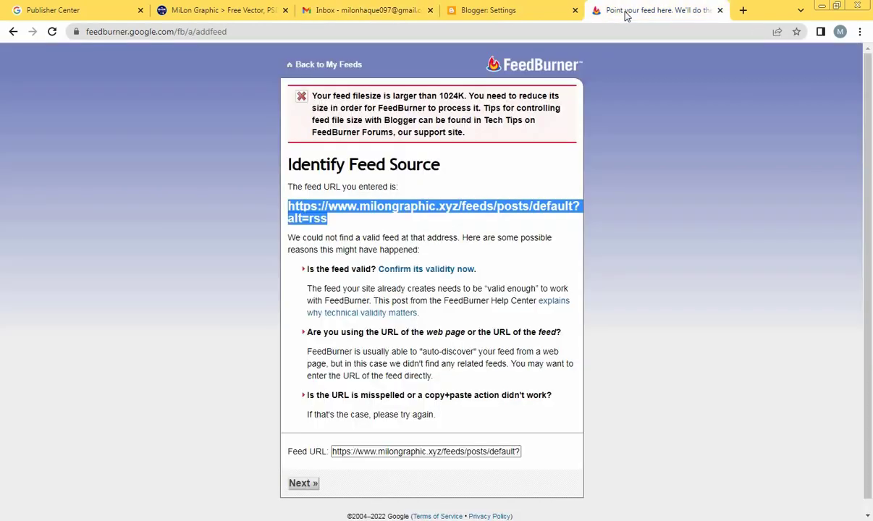
left_click(341, 11)
left_click(230, 16)
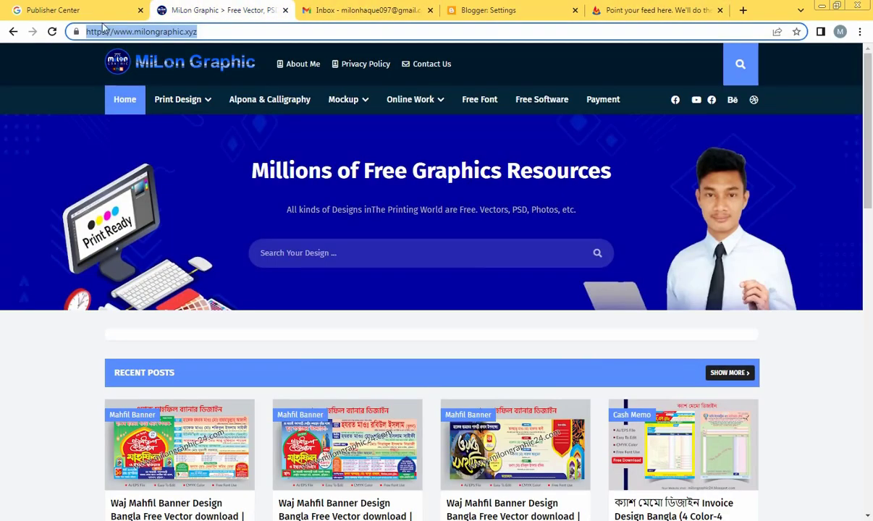
left_click(96, 12)
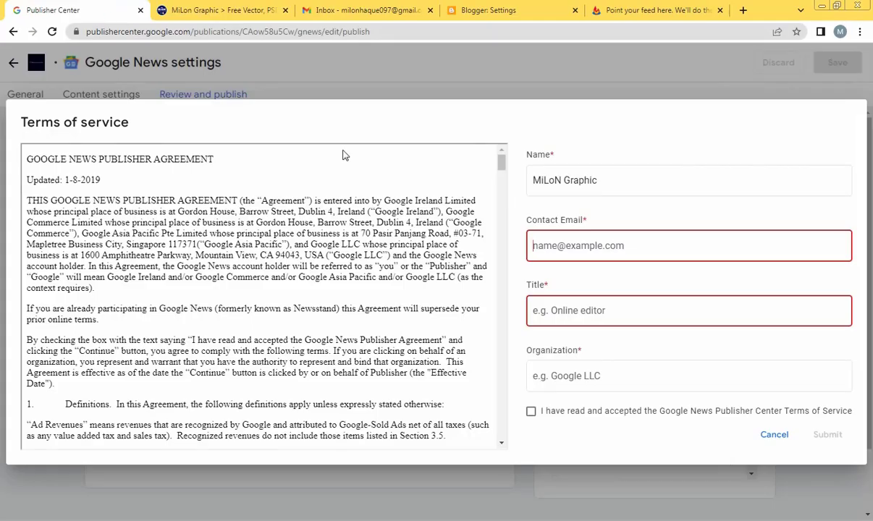
left_click(597, 252)
key("ctrl+v")
Enter MiLon Graphic as the organization and Blogger as the title in the terms of service form.
left_click(565, 309)
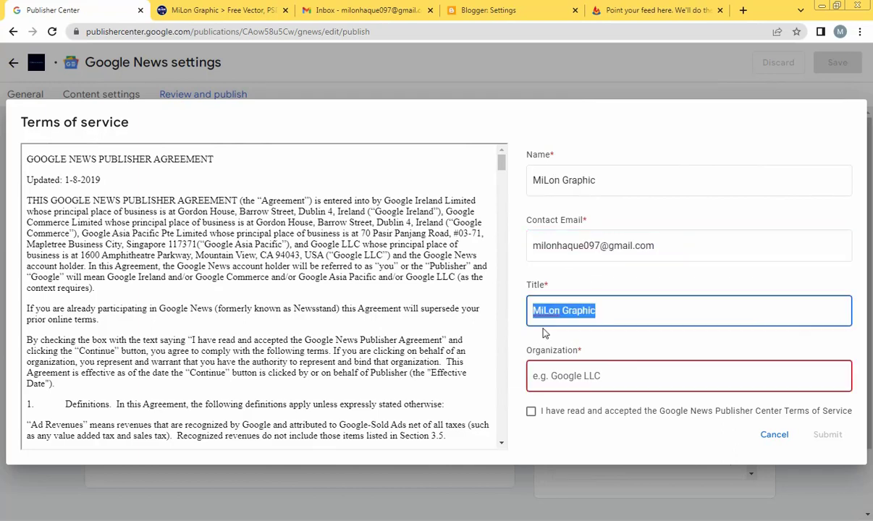
left_click(576, 376)
type("MiLon Graphic")
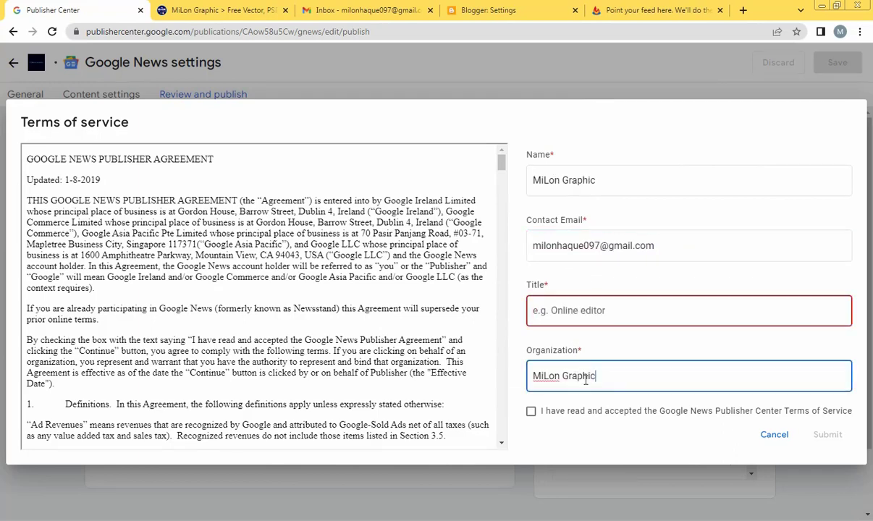
left_click(534, 306)
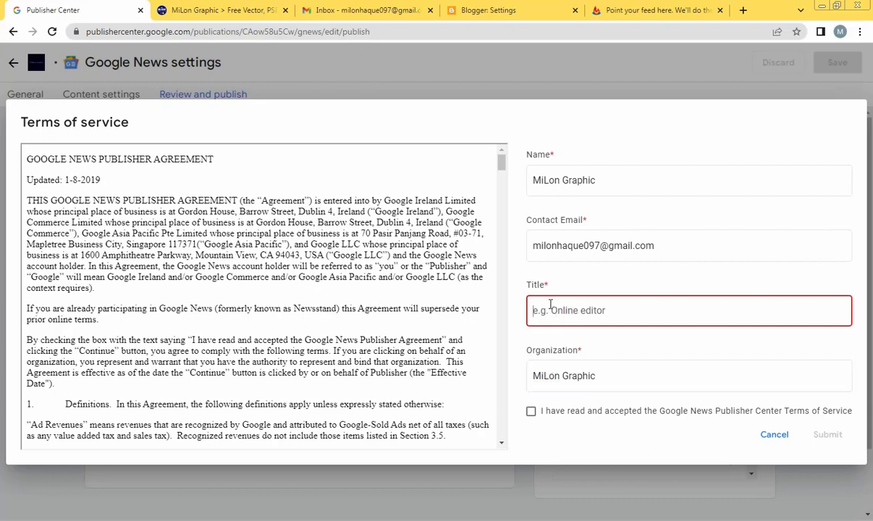
type("Blogger")
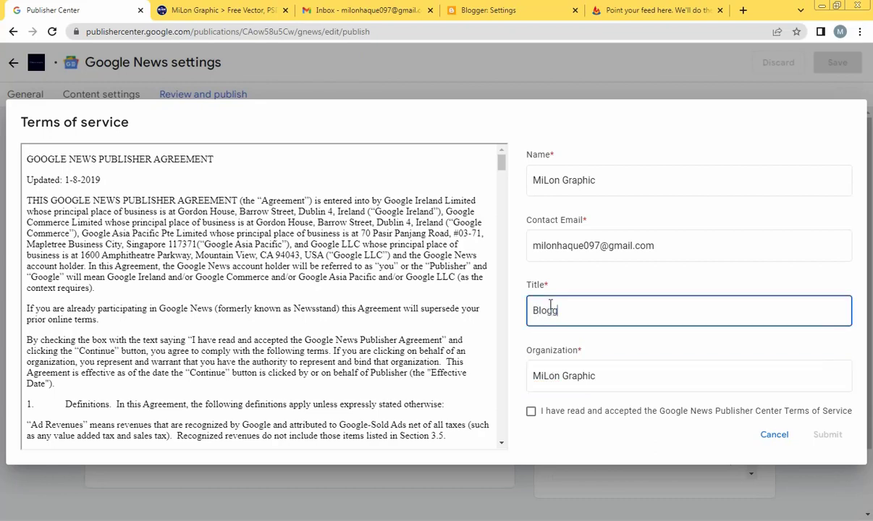
left_click(618, 376)
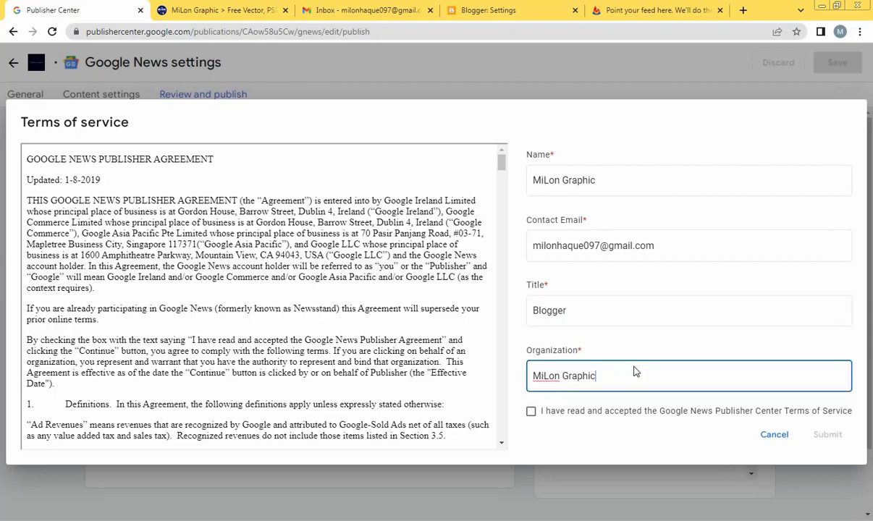
Accept and submit the Google News Publisher Center terms of service, and publish the publication for review.
left_click(531, 411)
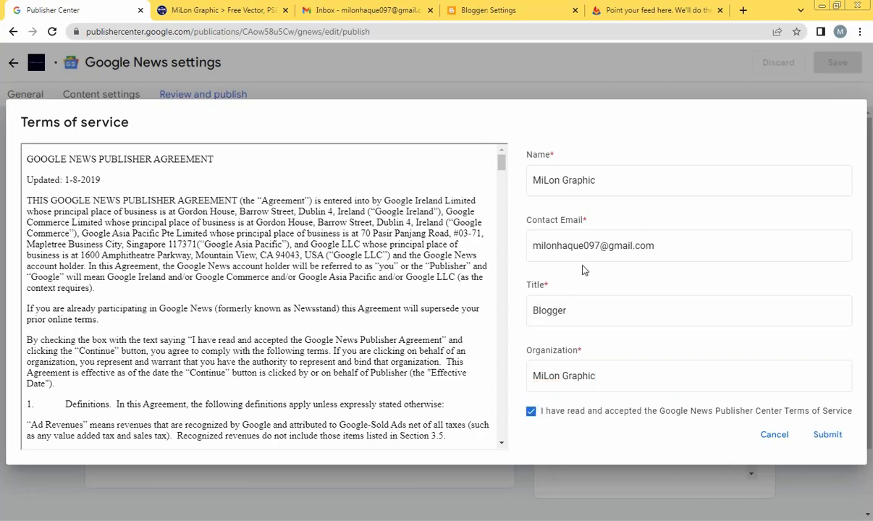
left_click(826, 435)
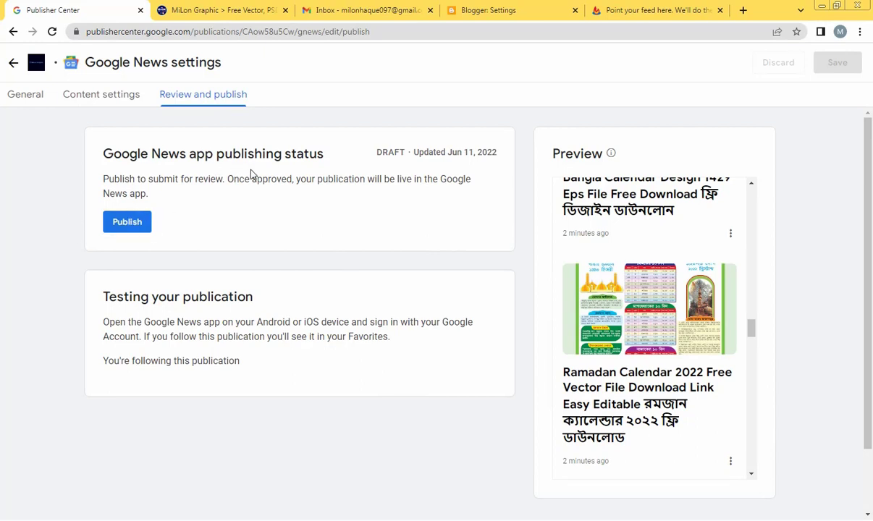
left_click(126, 221)
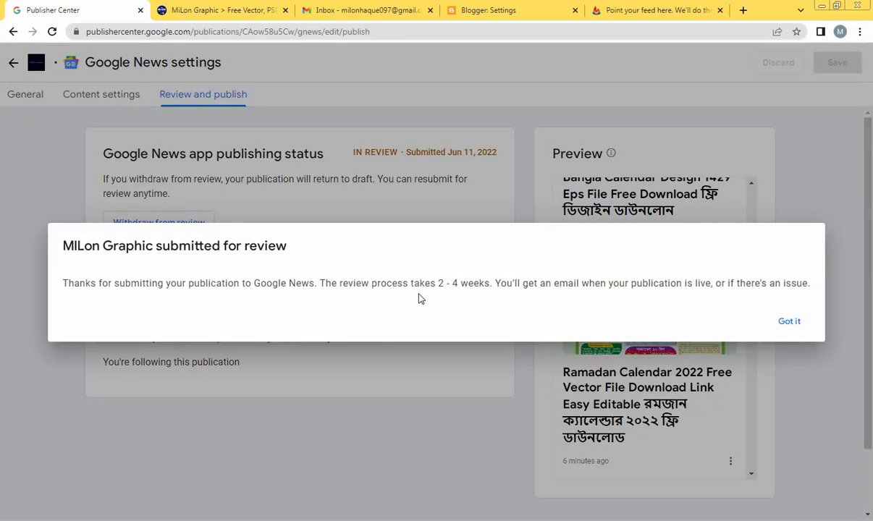
left_click(790, 323)
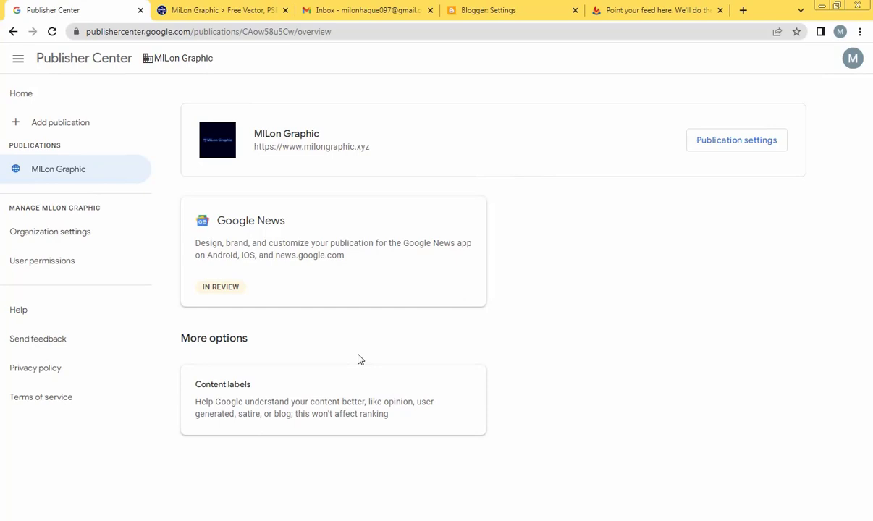
Open the publication's content labels page and bring up the Admission Form category on the MiLon Graphic website.
left_click(279, 397)
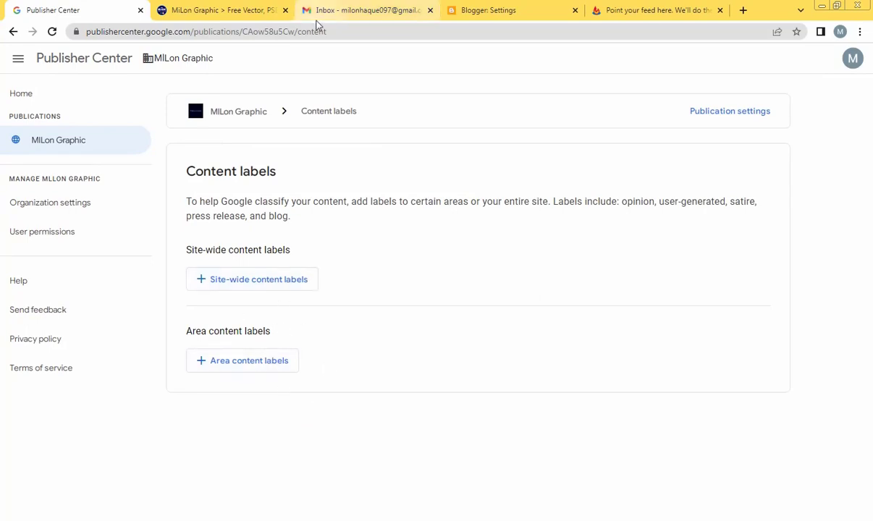
left_click(254, 15)
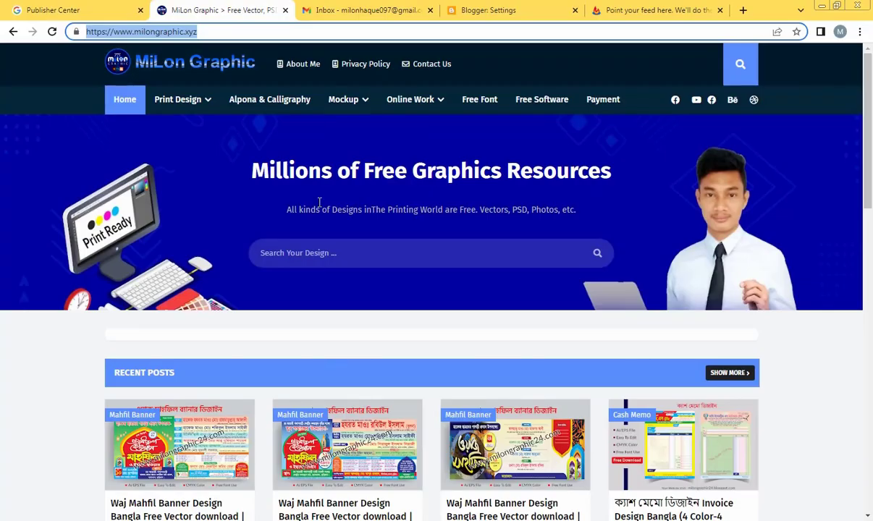
scroll(326, 340, "down", 3)
left_click(330, 273)
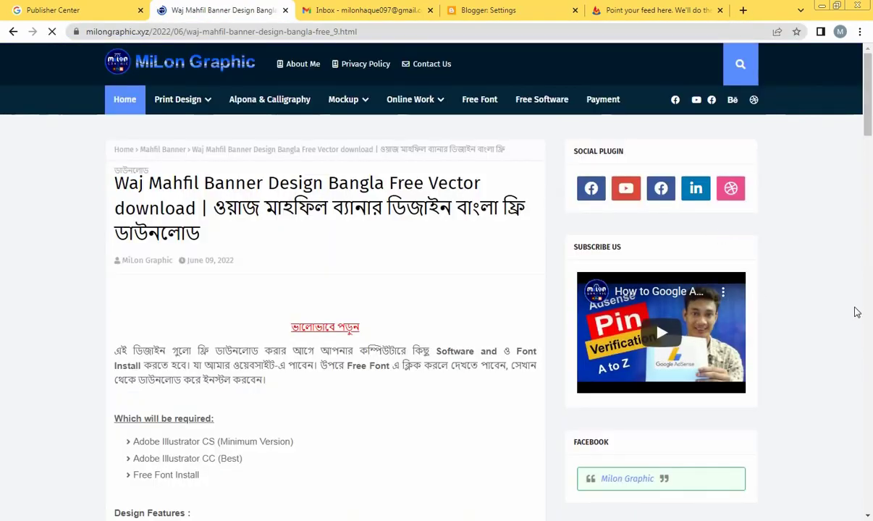
scroll(764, 262, "down", 4)
scroll(673, 203, "down", 5)
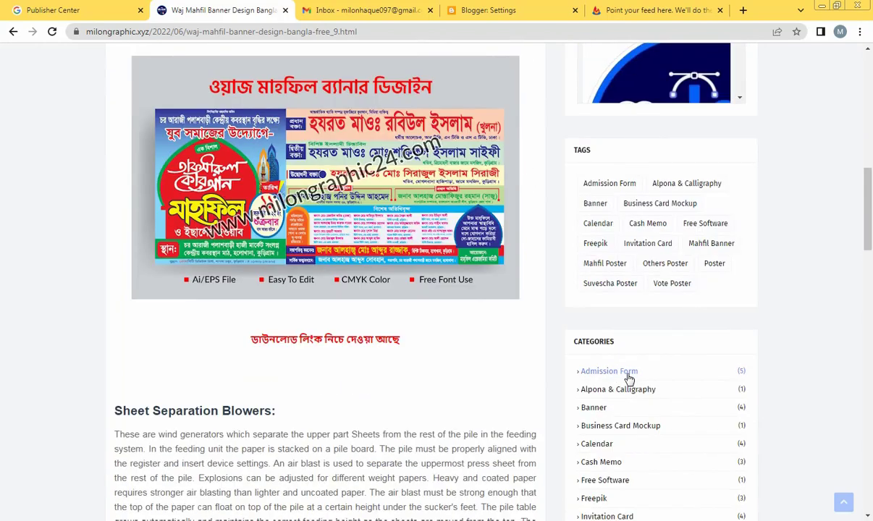
scroll(645, 311, "down", 1)
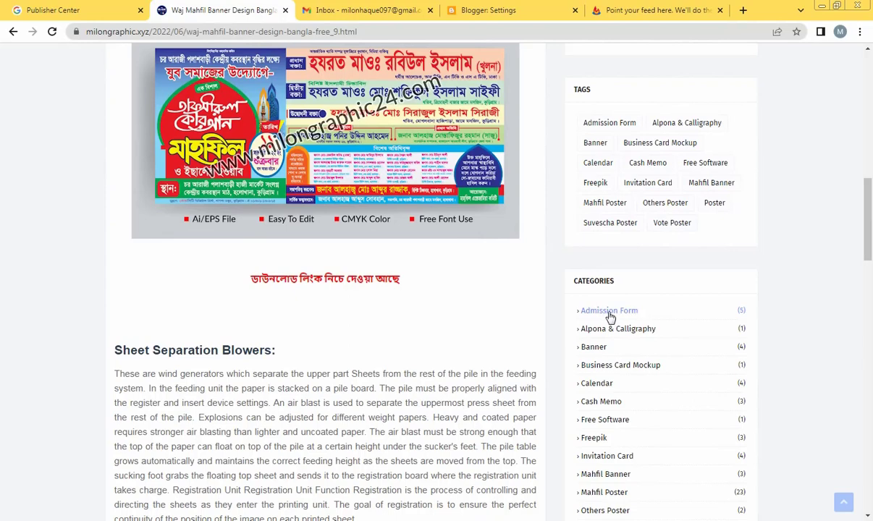
left_click(612, 312)
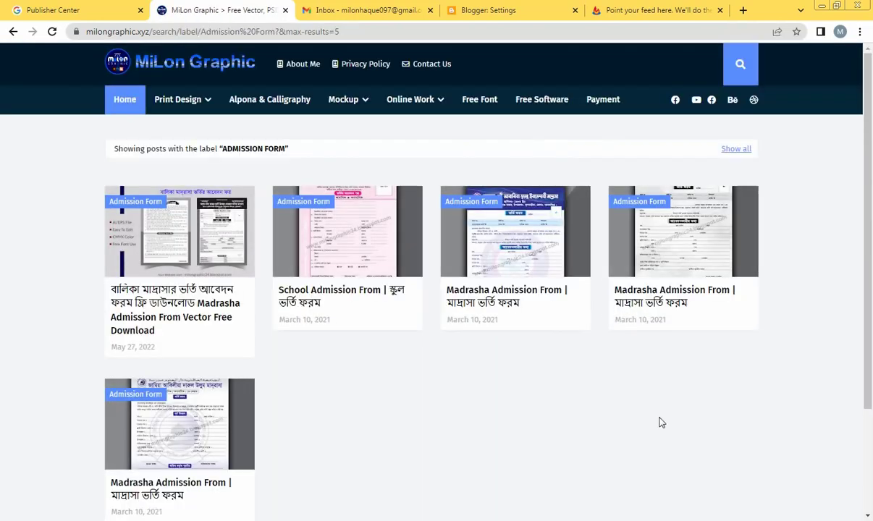
Copy the Admission Form category's web address without its max-results parameter.
left_click(277, 32)
left_click(304, 32)
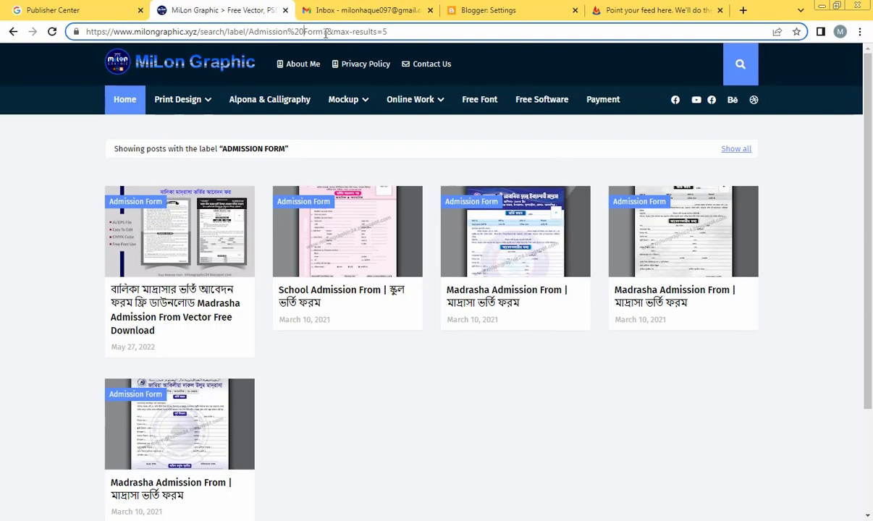
left_click_drag(322, 32, 81, 32)
key("ctrl+c")
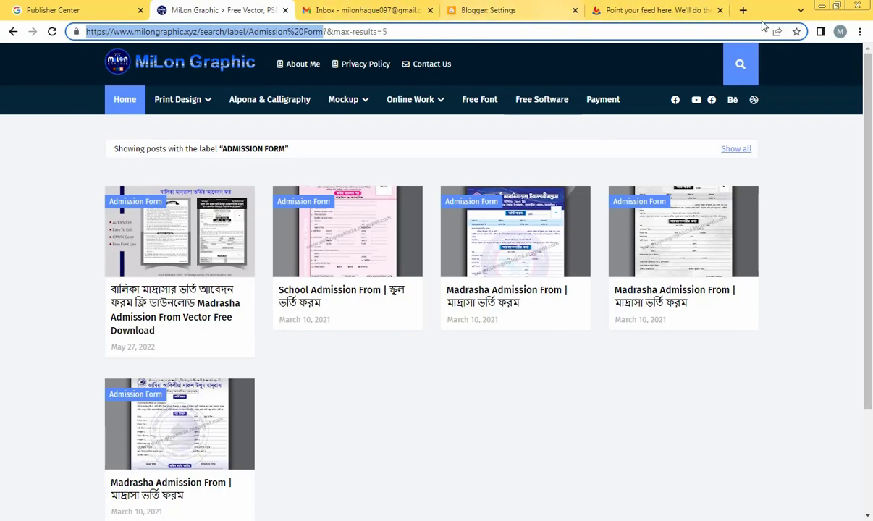
Close the FeedBurner, Blogger settings and Gmail pages.
left_click(720, 11)
left_click(505, 13)
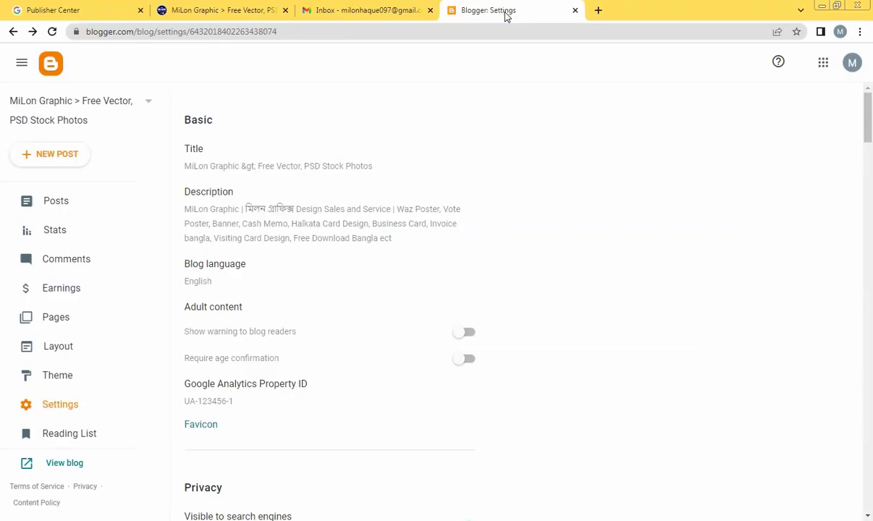
left_click(575, 10)
left_click(430, 10)
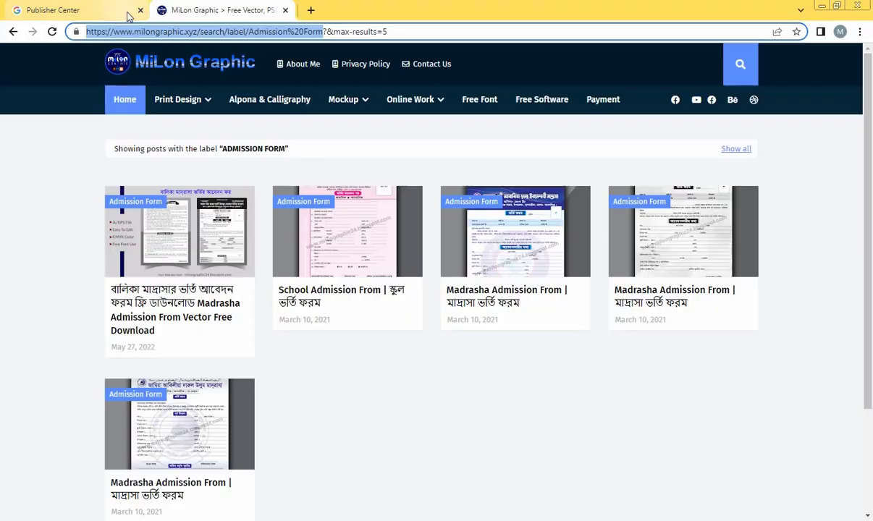
Return to Publisher Center and add the Blog label as the publication's site-wide content label.
left_click(99, 11)
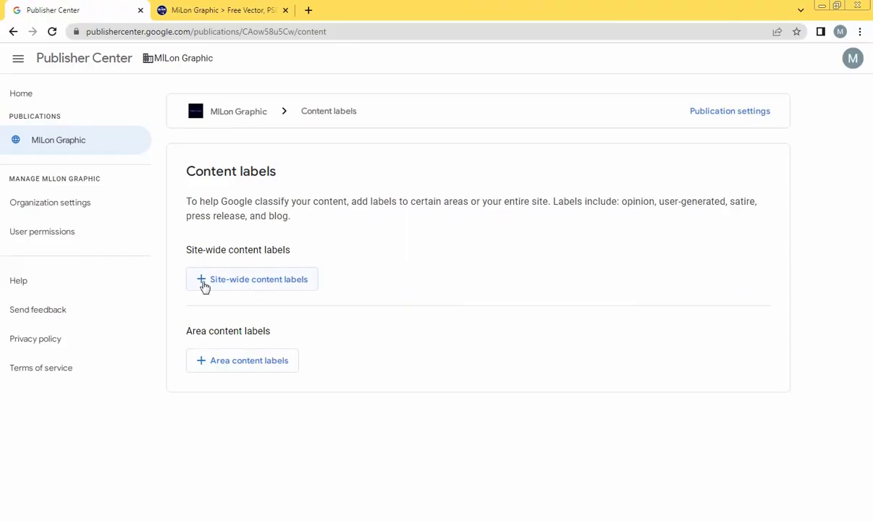
left_click(286, 281)
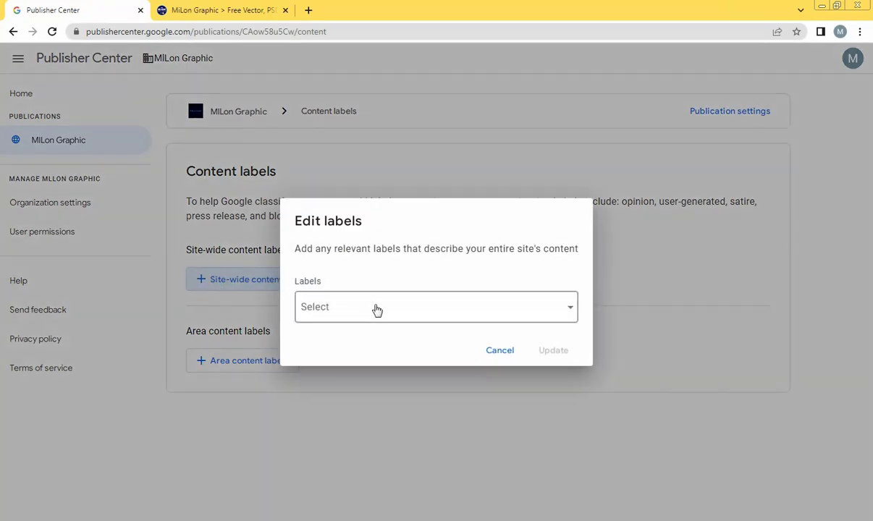
left_click(350, 308)
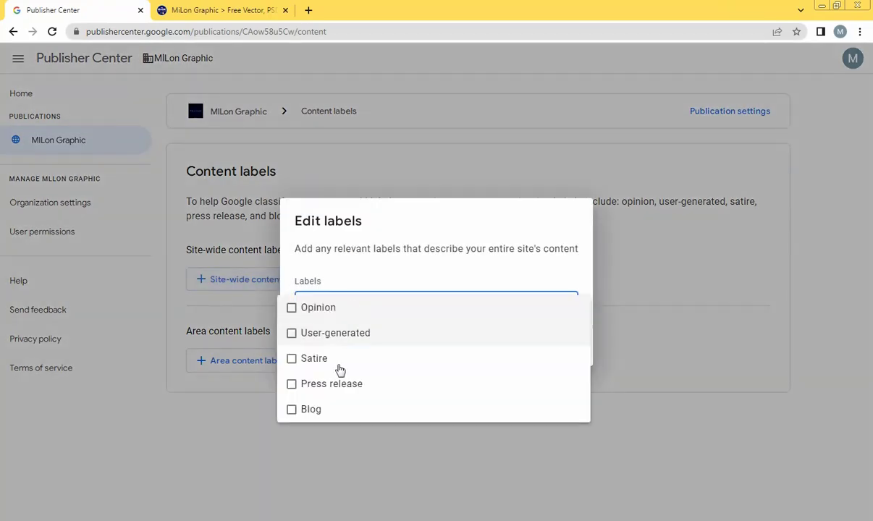
left_click(309, 410)
left_click(356, 274)
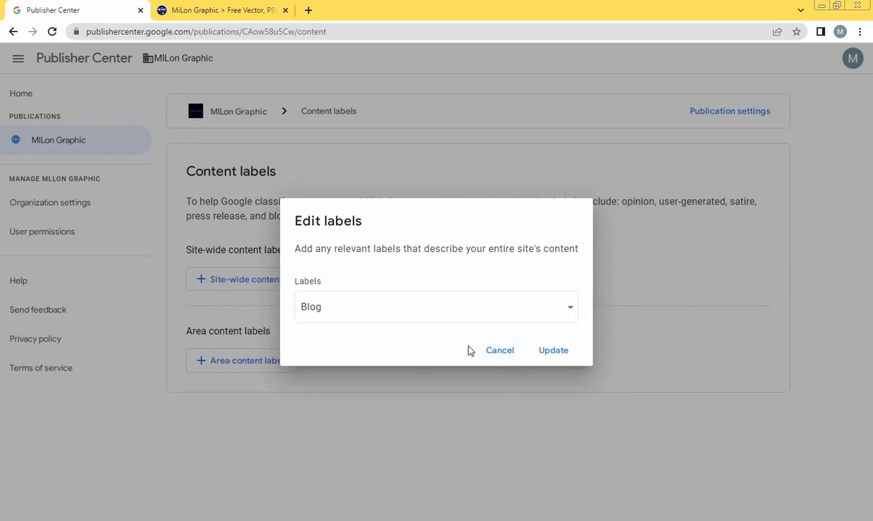
left_click(556, 355)
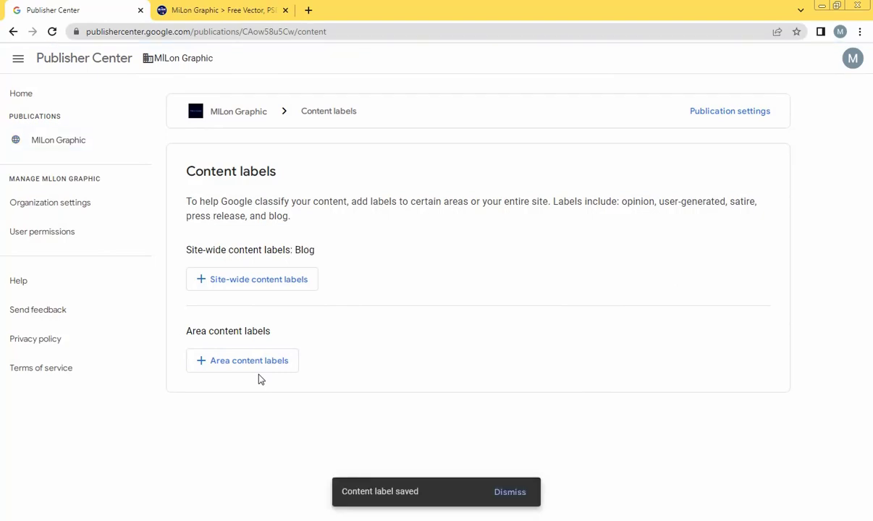
left_click(246, 366)
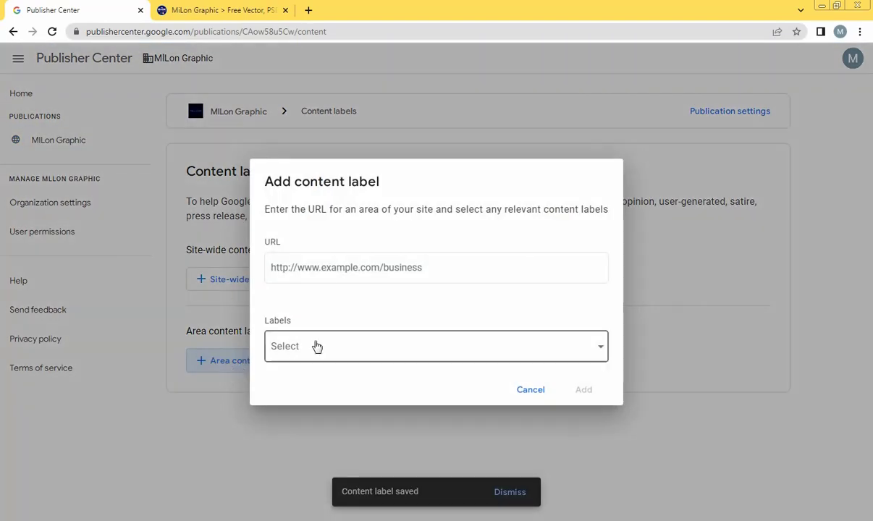
left_click(304, 268)
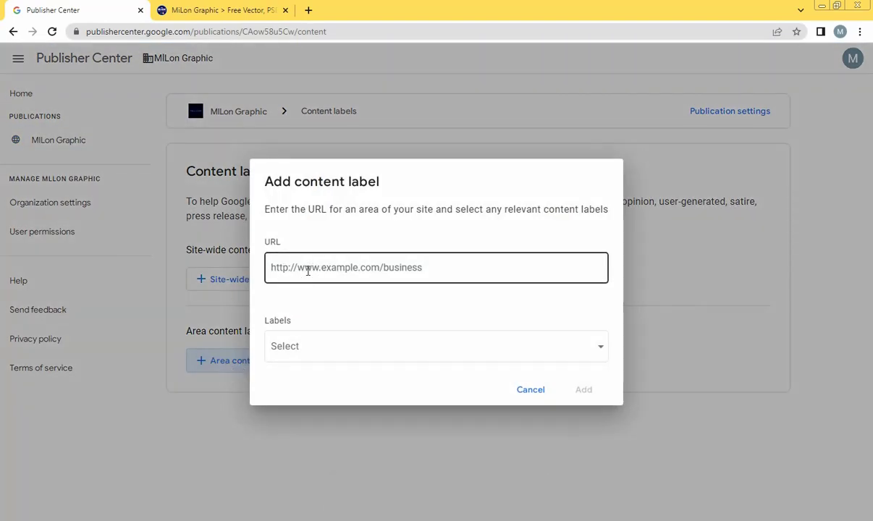
key("ctrl+v")
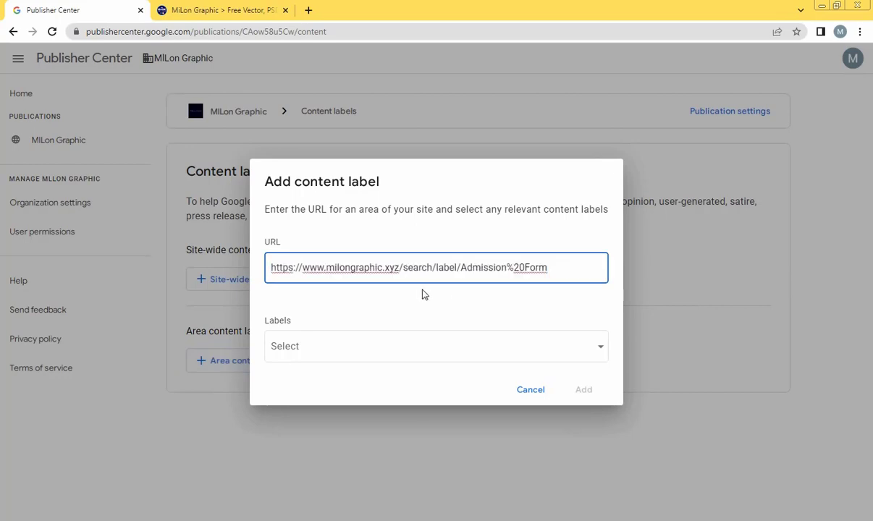
left_click(364, 348)
left_click(274, 451)
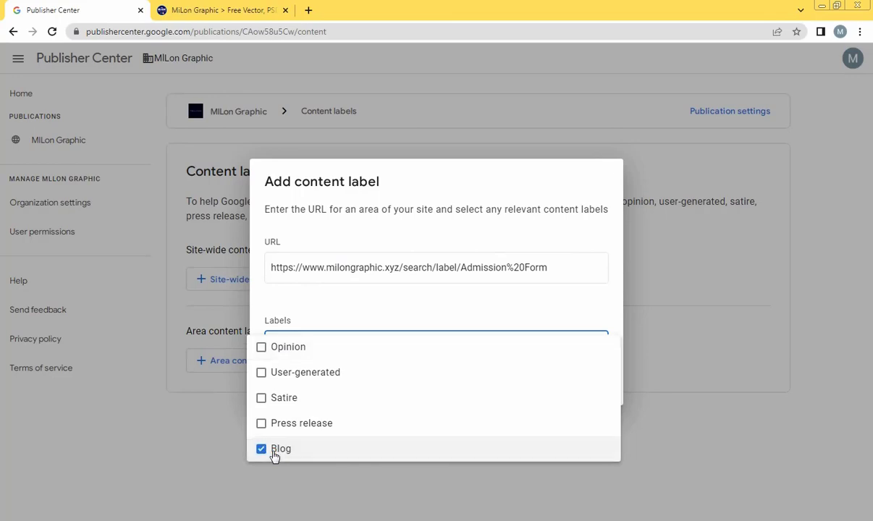
left_click(337, 304)
left_click(581, 391)
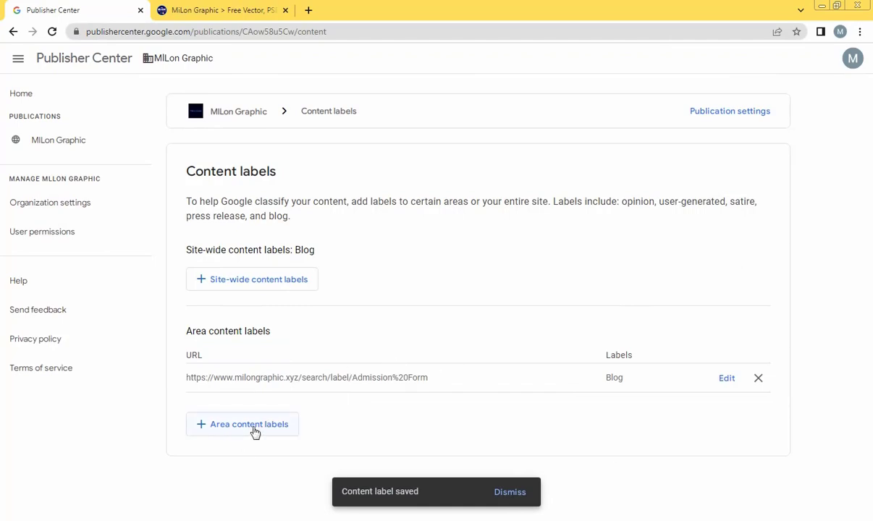
Start another area content label and bring up the Banner category on the MiLon Graphic website.
left_click(254, 432)
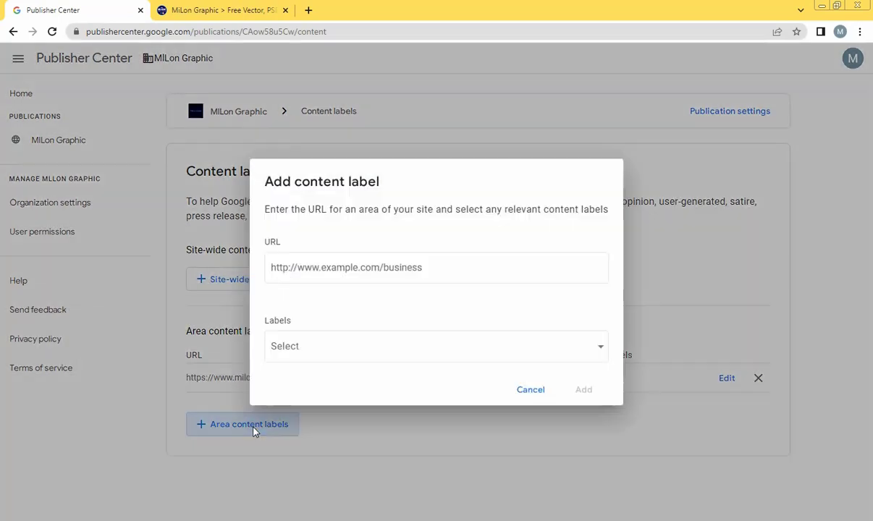
left_click(364, 274)
left_click(232, 13)
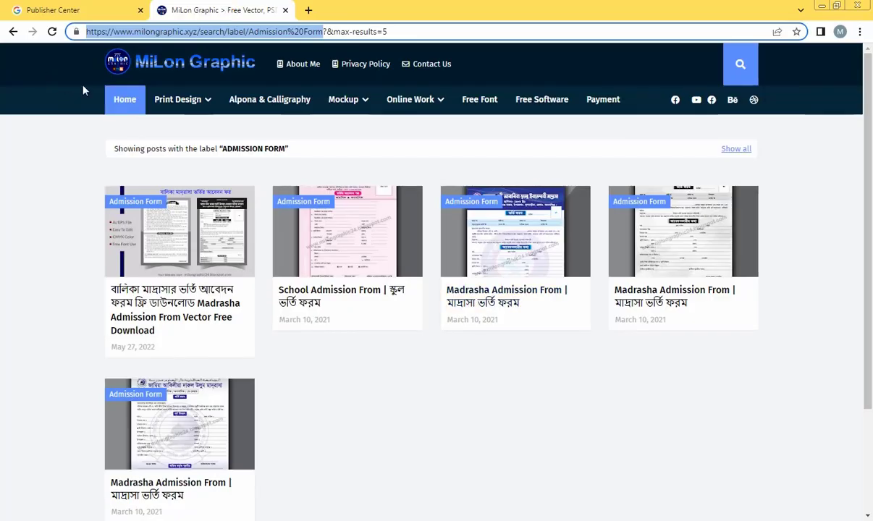
left_click(111, 100)
scroll(623, 394, "down", 4)
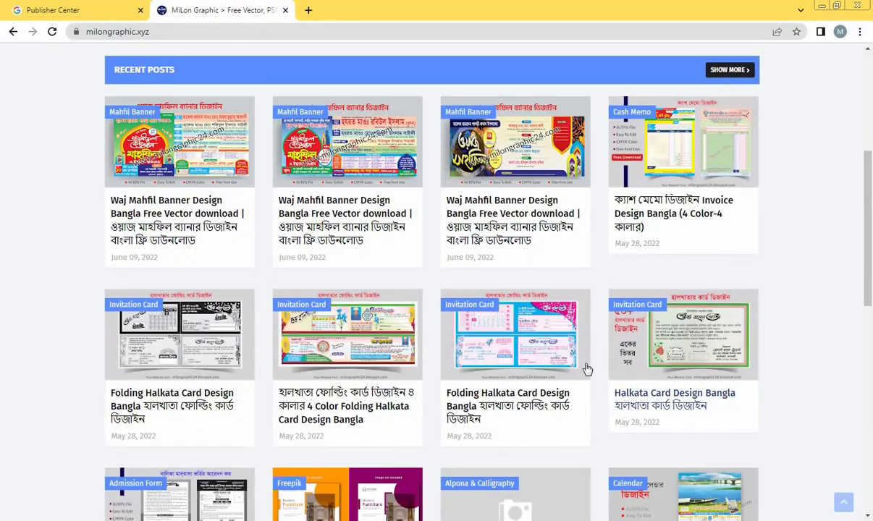
left_click(145, 145)
scroll(621, 337, "down", 8)
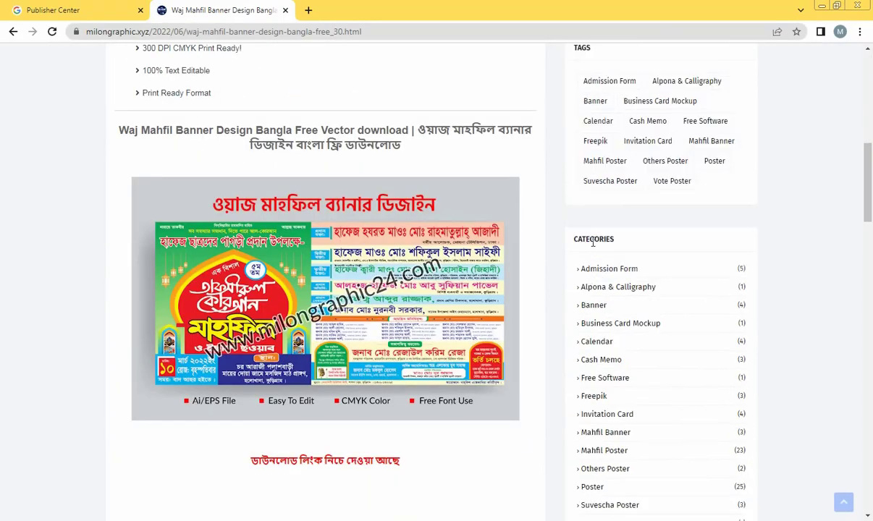
scroll(608, 348, "down", 1)
scroll(611, 366, "down", 3)
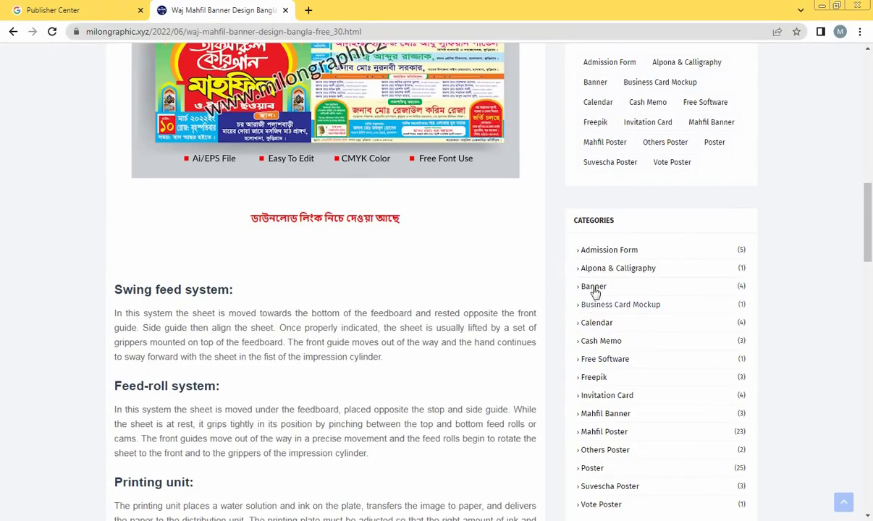
left_click(594, 289)
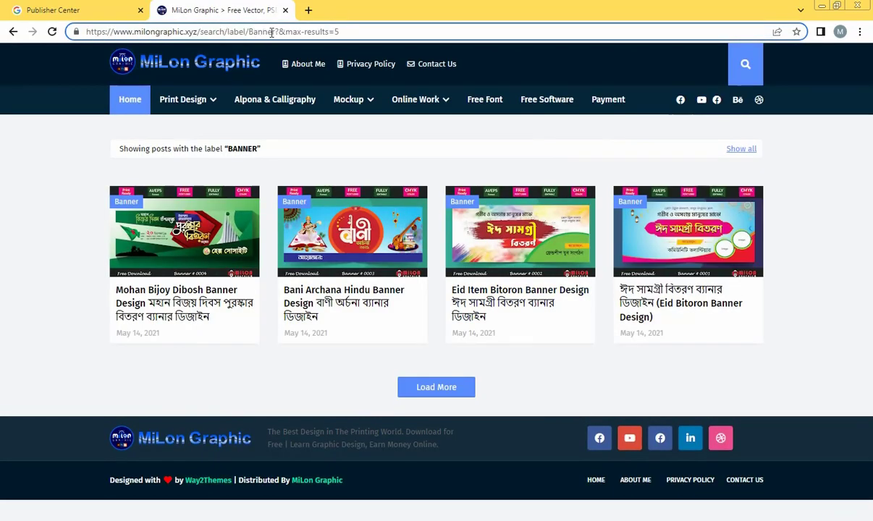
Copy the Banner category's address without its max-results parameter and add it in Publisher Center as an area with the Blog label.
left_click_drag(275, 32, 91, 32)
key("ctrl+c")
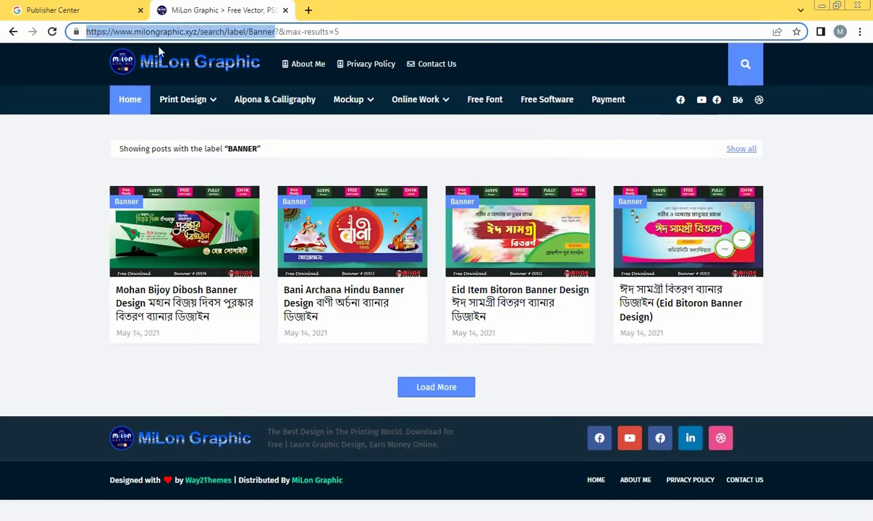
left_click(108, 16)
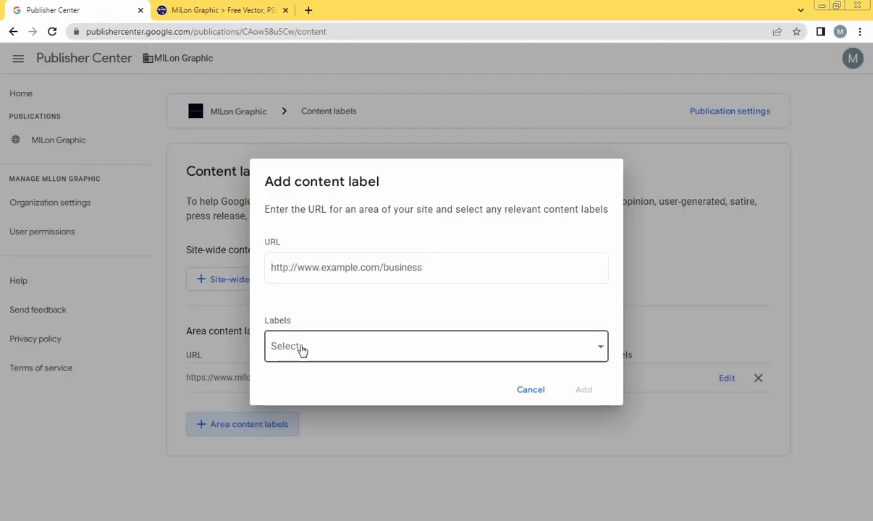
left_click(333, 265)
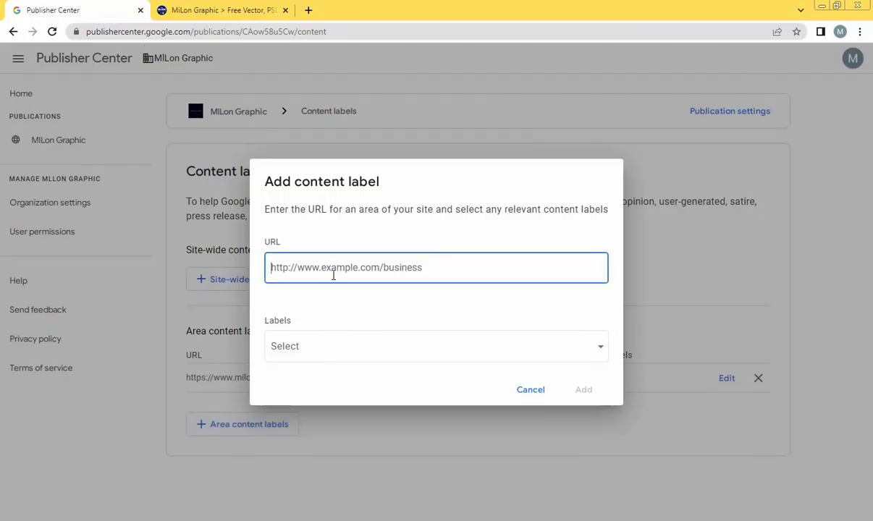
key("ctrl+v")
left_click(343, 347)
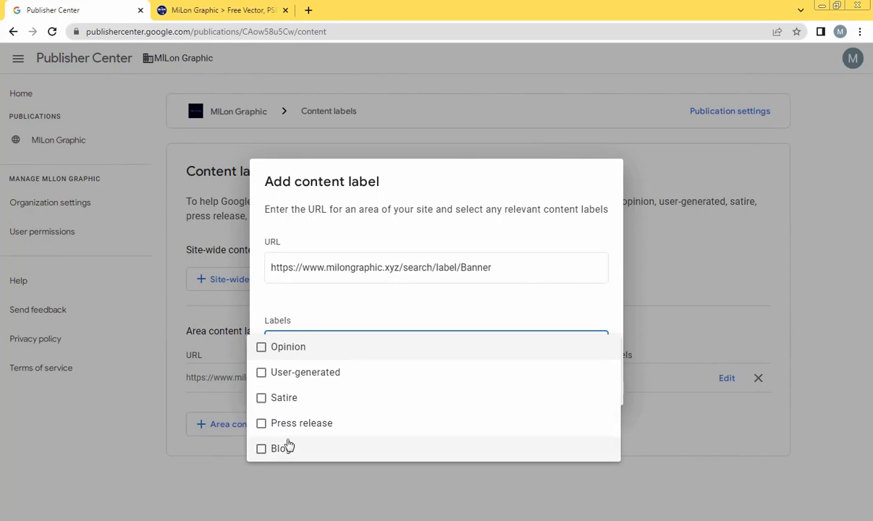
left_click(262, 448)
left_click(570, 450)
left_click(582, 390)
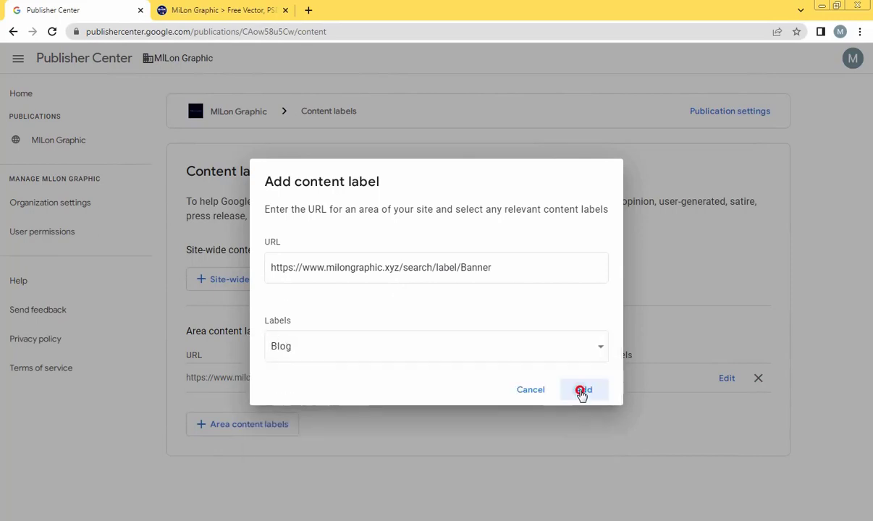